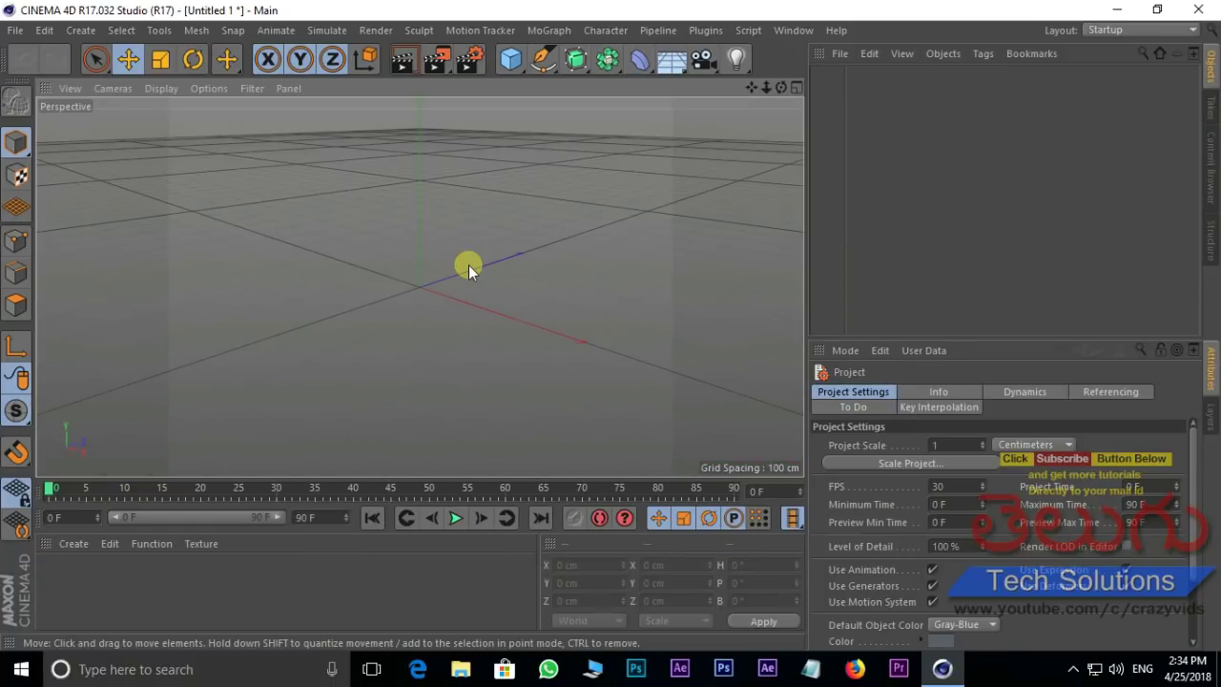
Browse the primitive objects and object creation menus without adding anything.
click(511, 59)
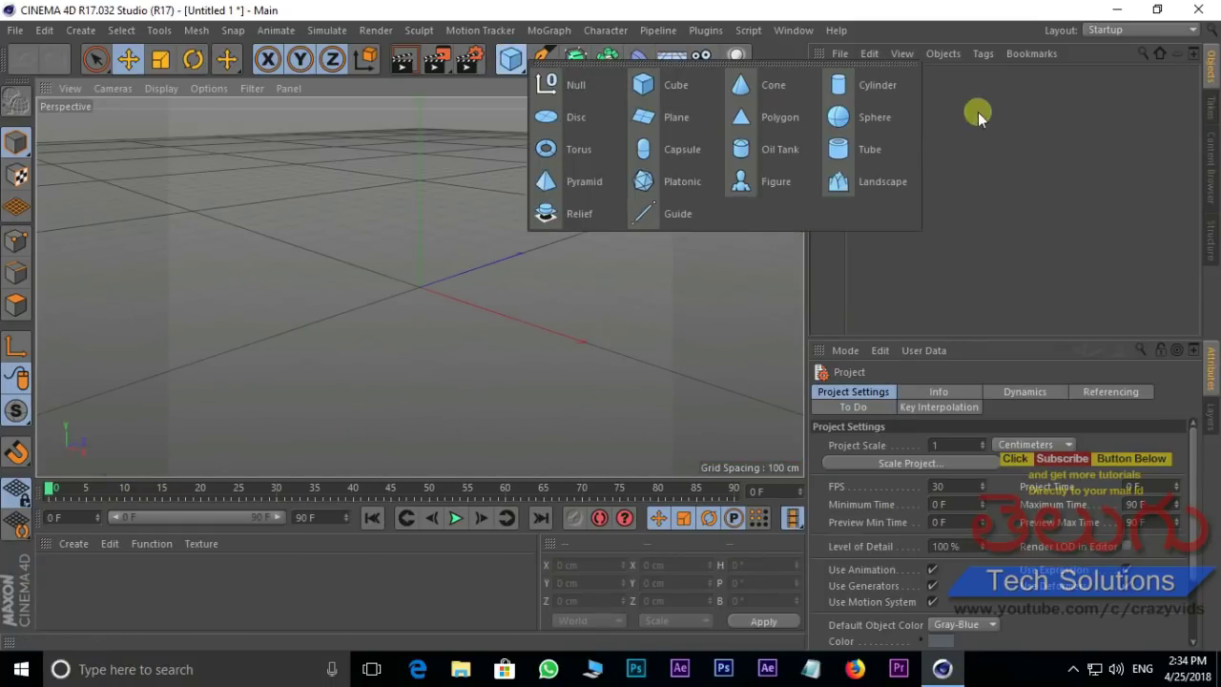
click(604, 306)
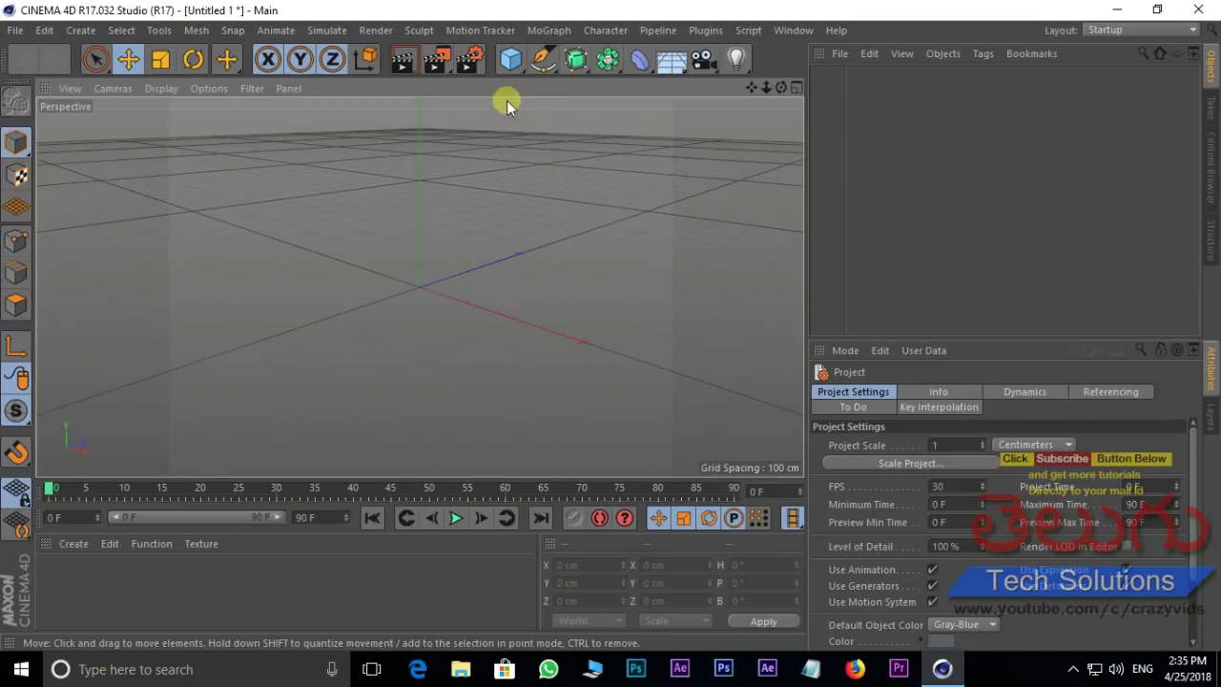
drag(520, 73, 191, 184)
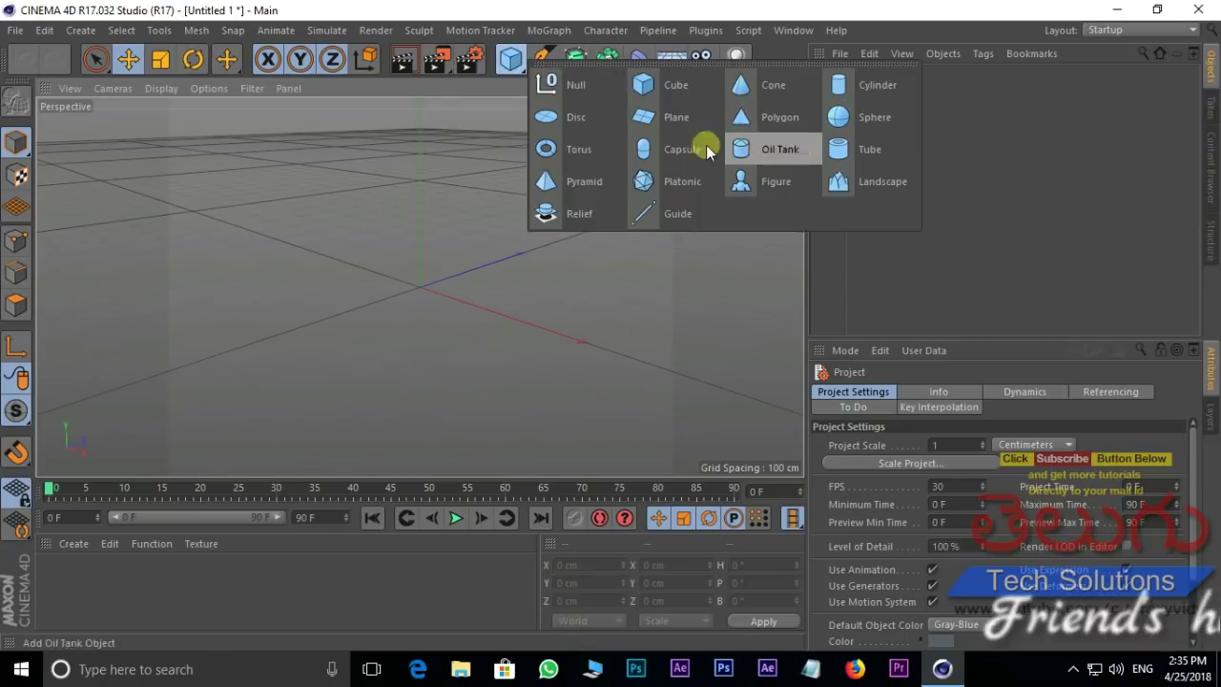
click(79, 31)
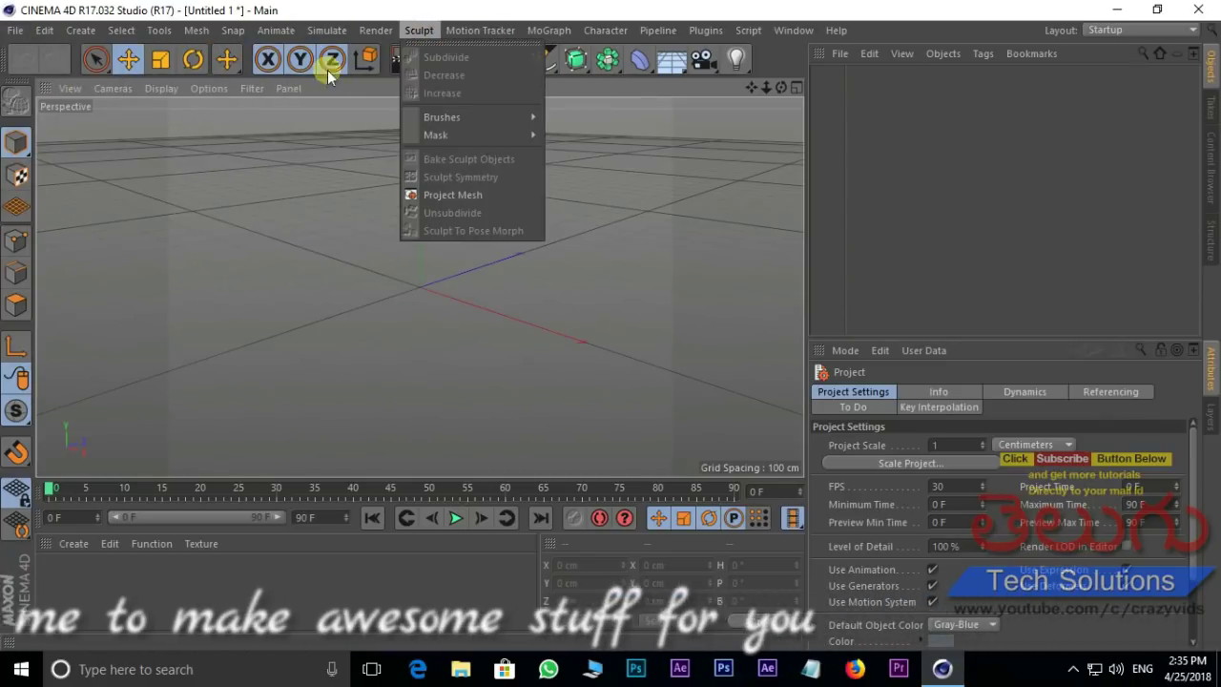
mouse_move(375, 31)
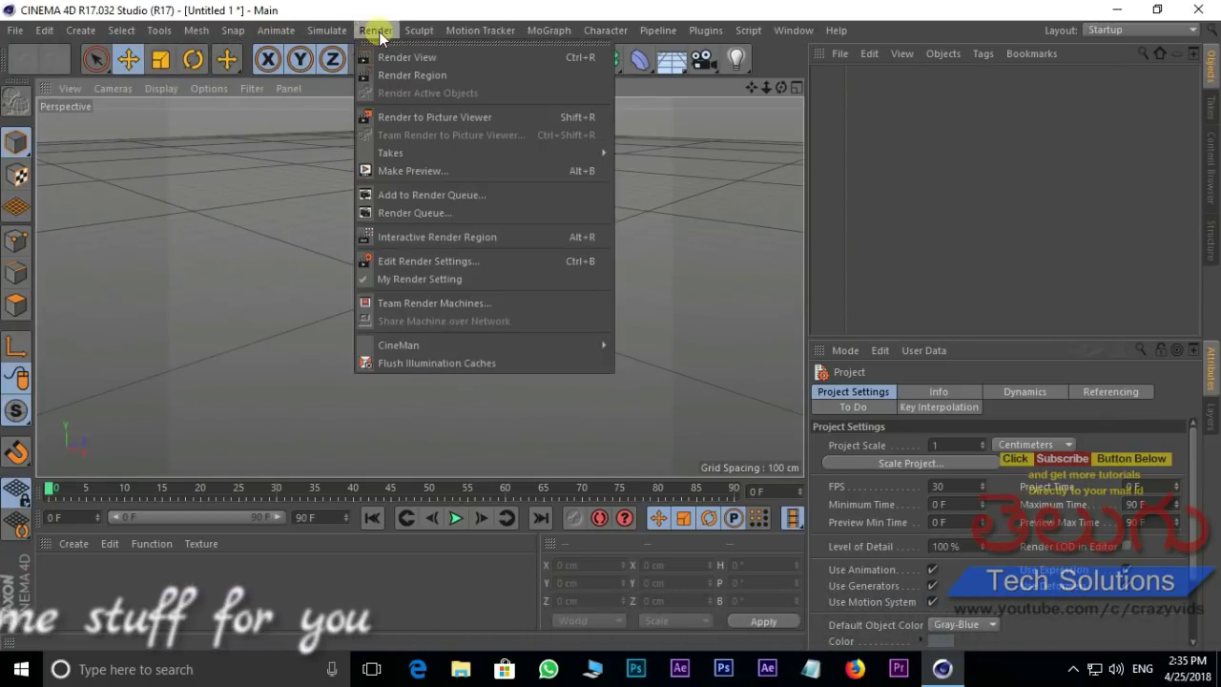
click(299, 164)
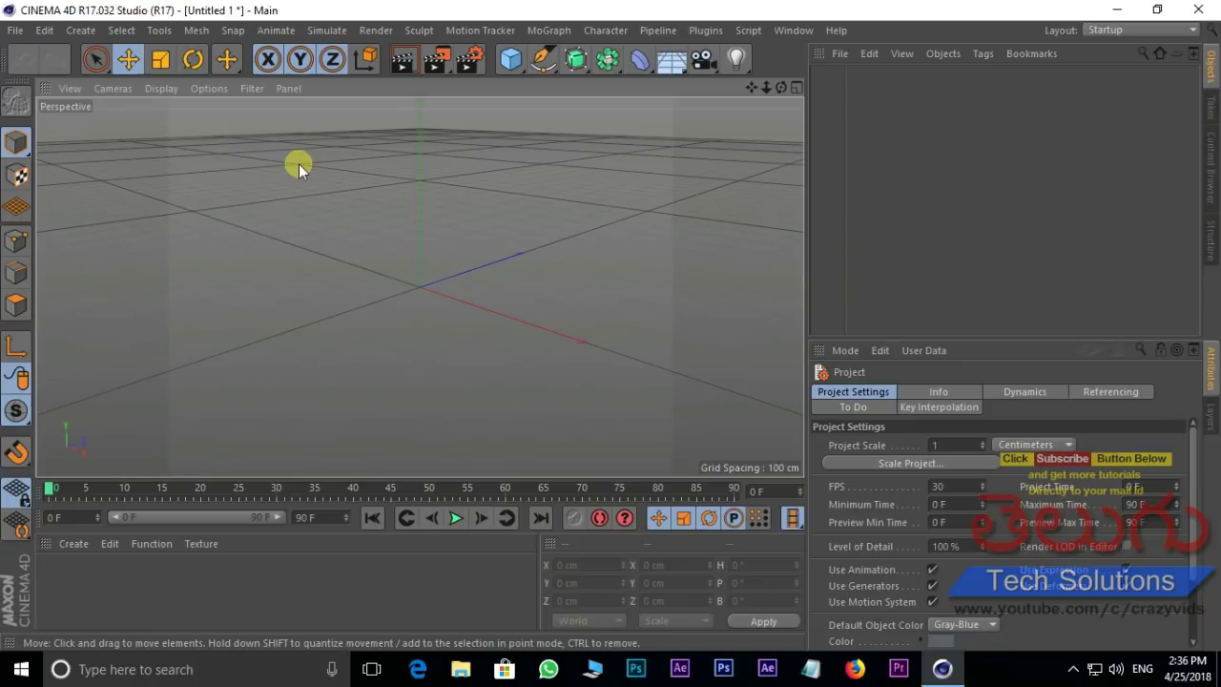
Add a Cube through a Commander search for 'cube', then delete it.
click(1212, 34)
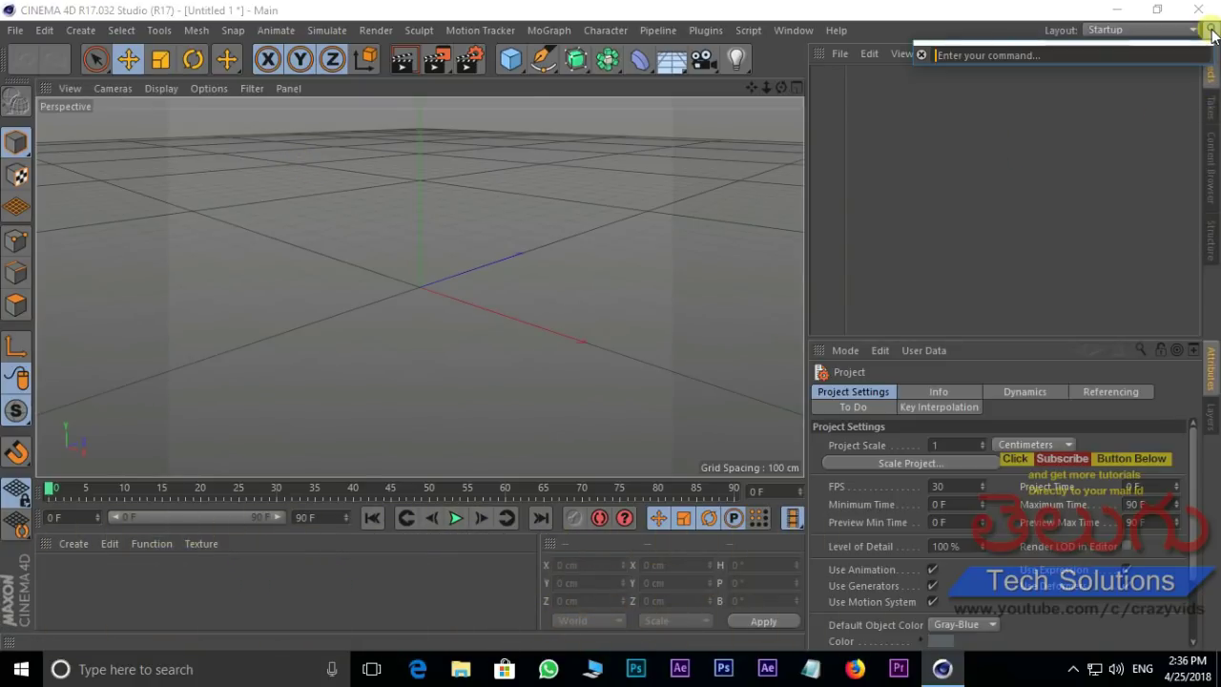
click(1019, 63)
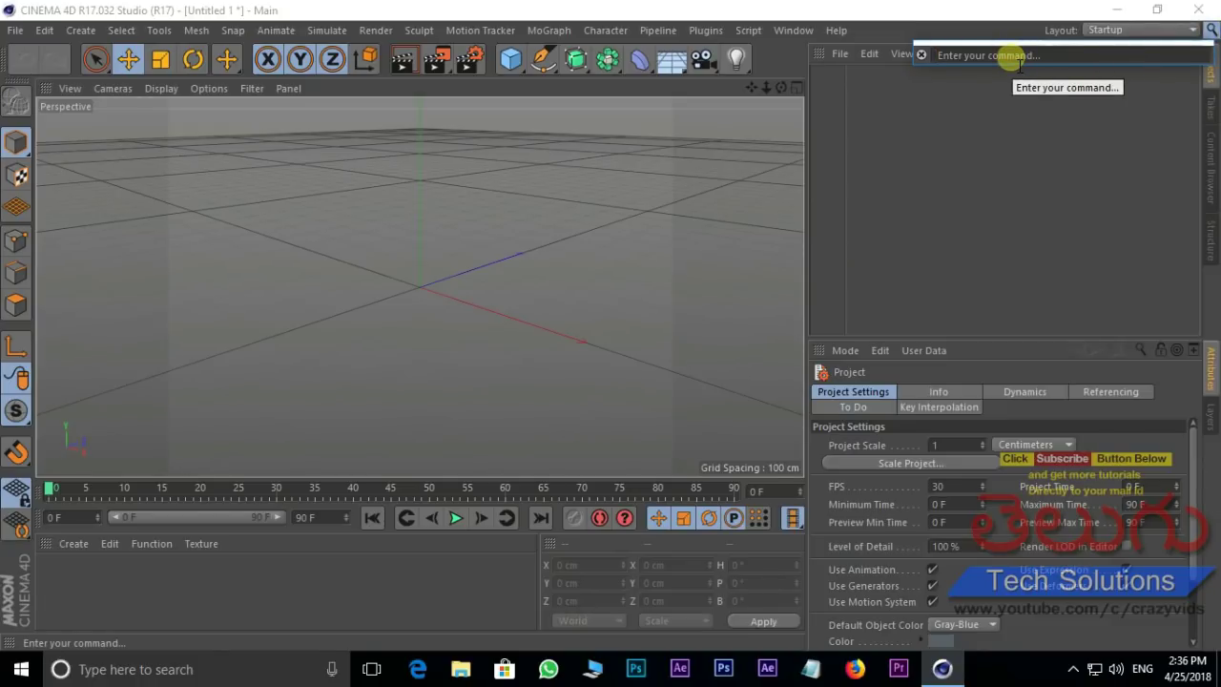
text(cube)
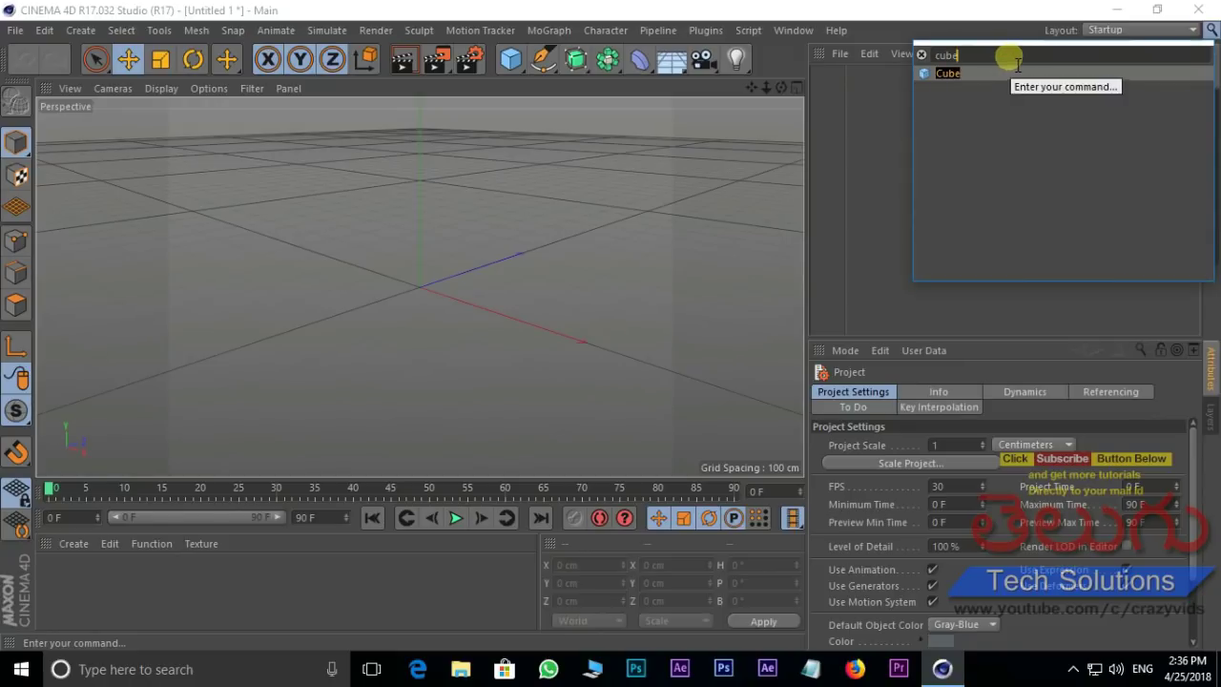
double_click(955, 72)
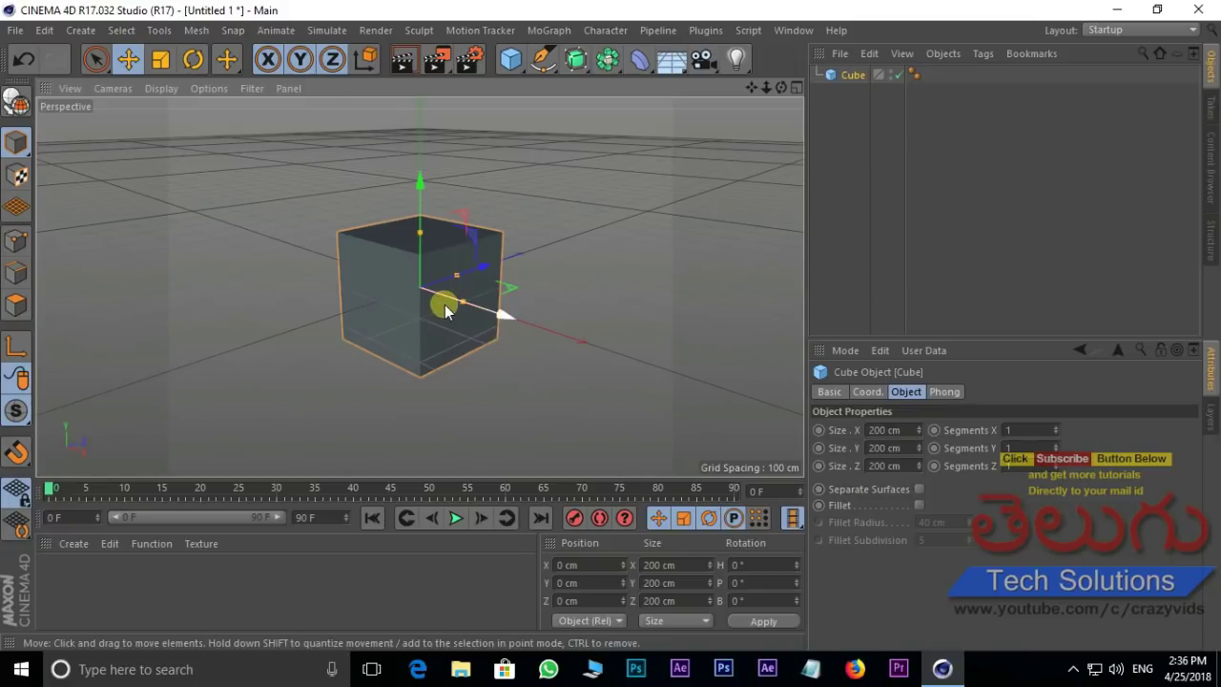
key(Delete)
Add a Cube from the toolbar, delete it, and open Window > Customization.
click(1209, 32)
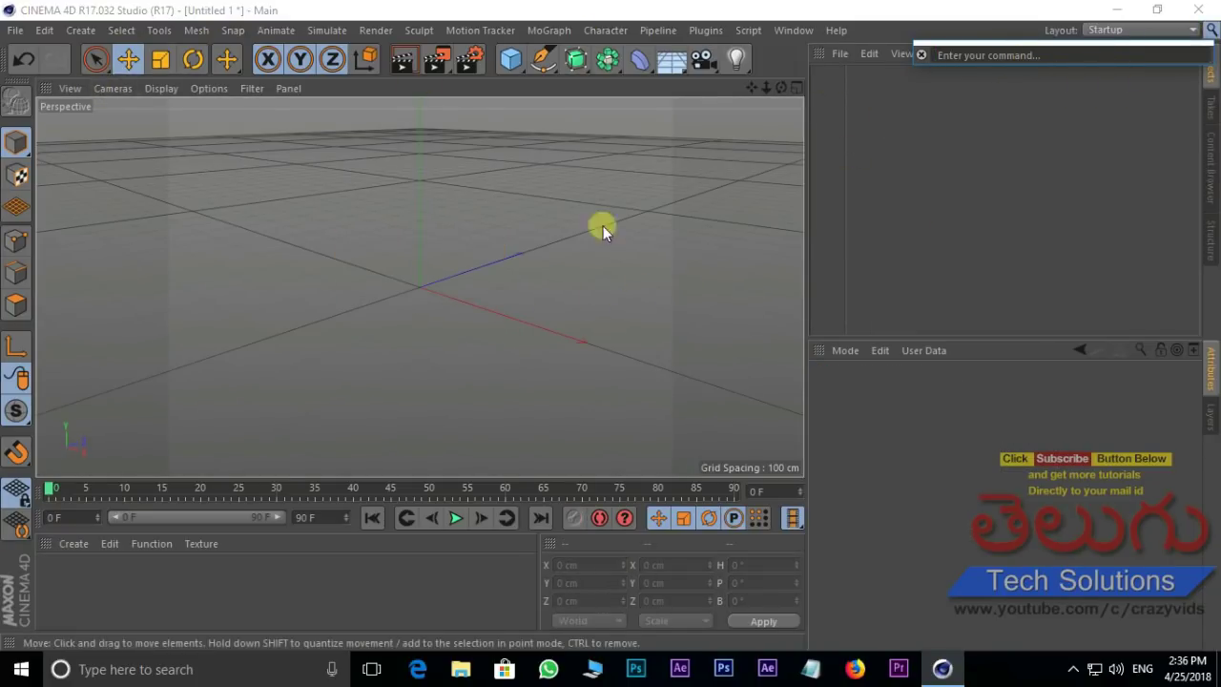
click(1212, 33)
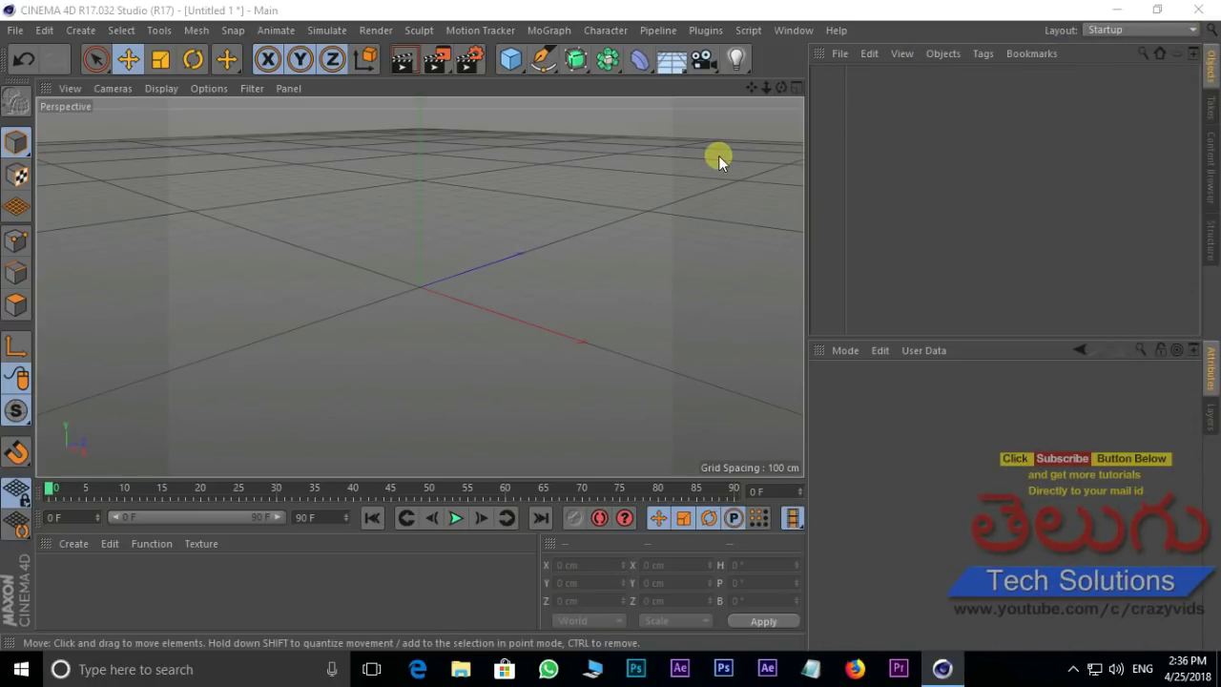
click(512, 61)
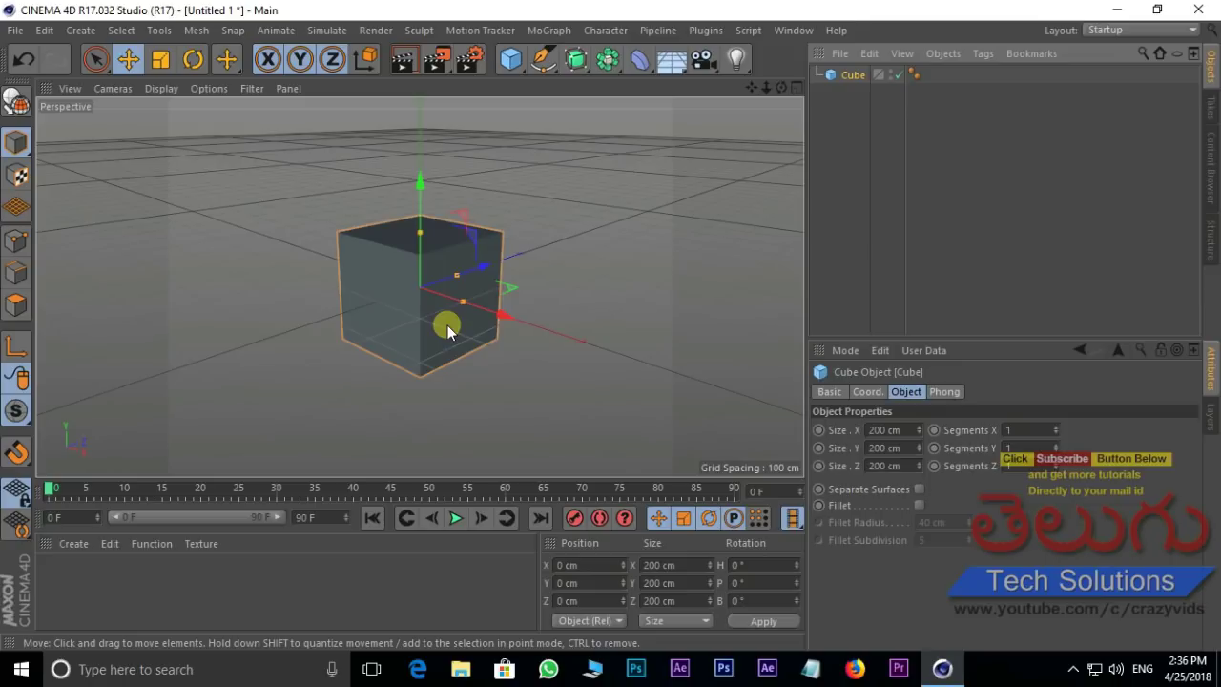
key(Delete)
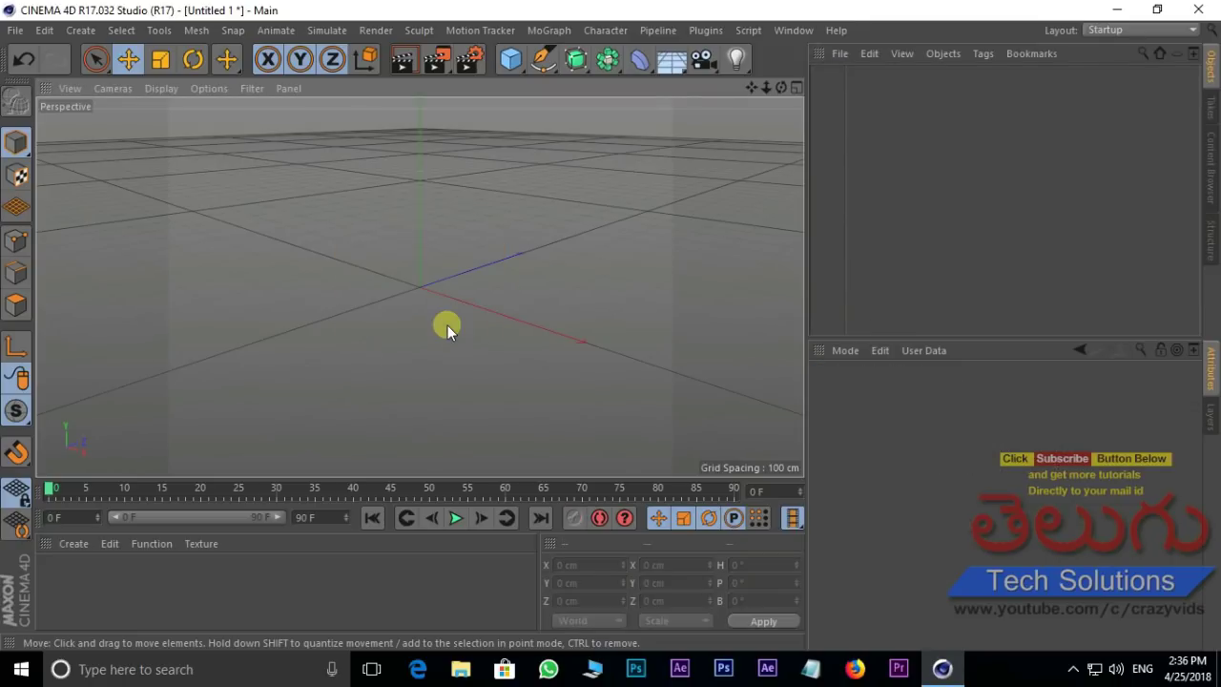
click(792, 29)
mouse_move(826, 58)
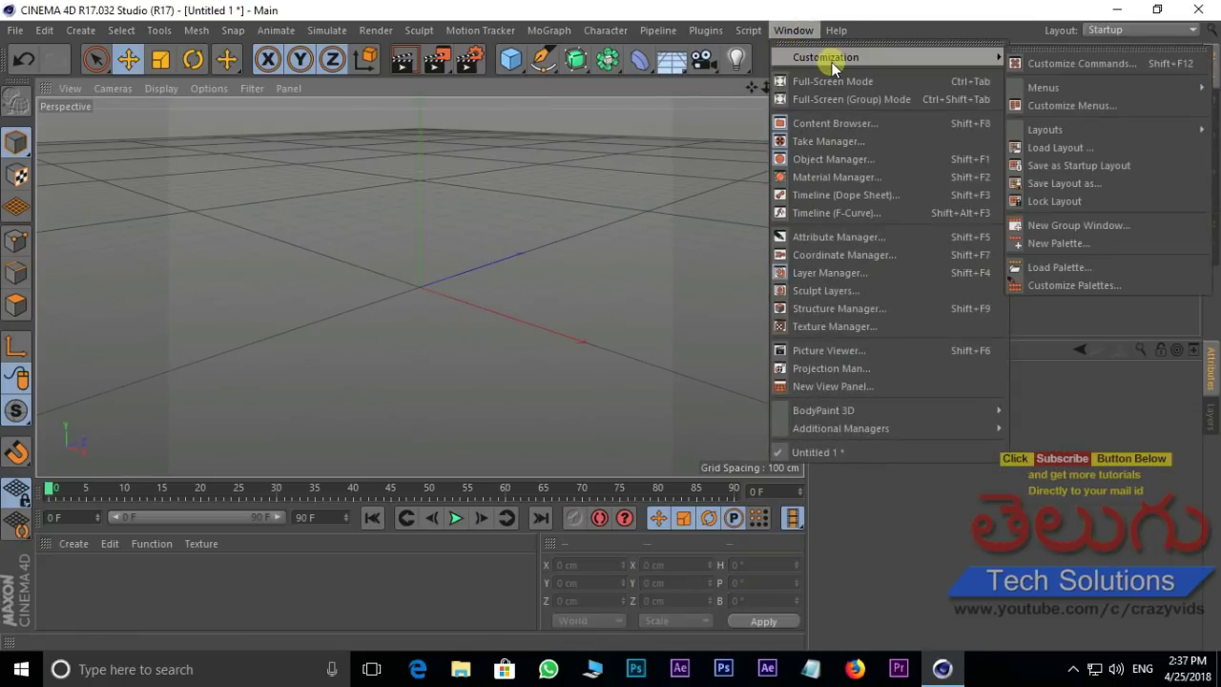
Open Customize Commands and filter the list down to the Cube command.
click(1078, 65)
drag(426, 27, 540, 38)
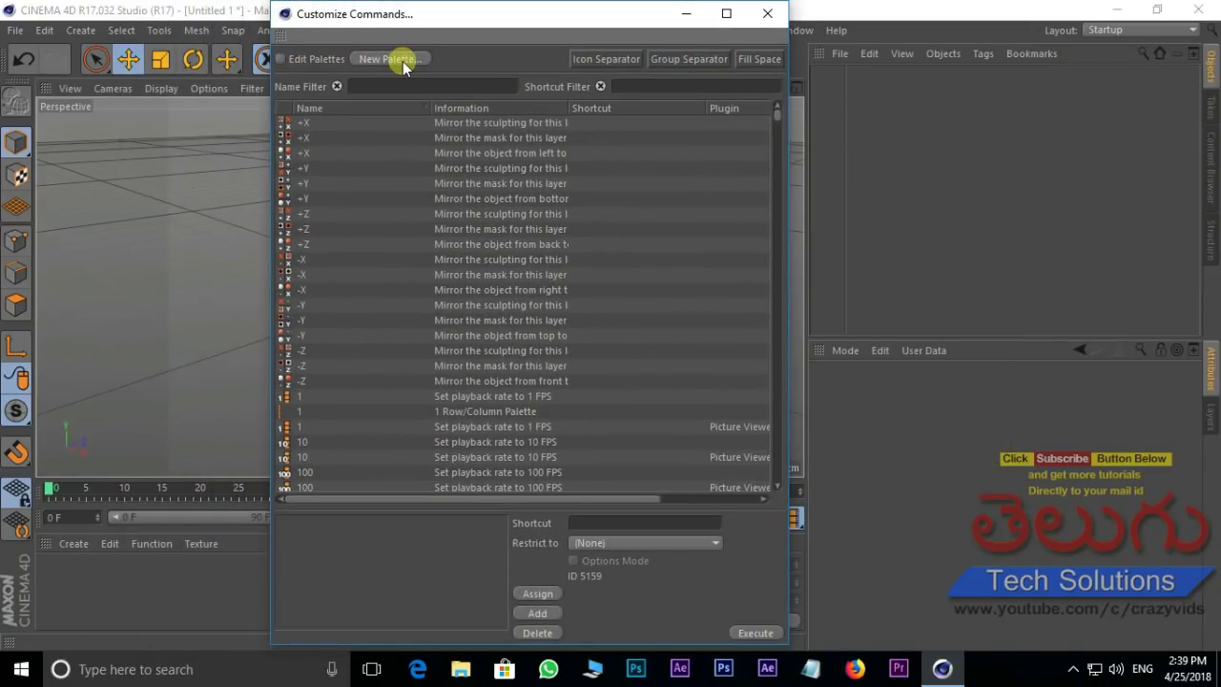
text(und)
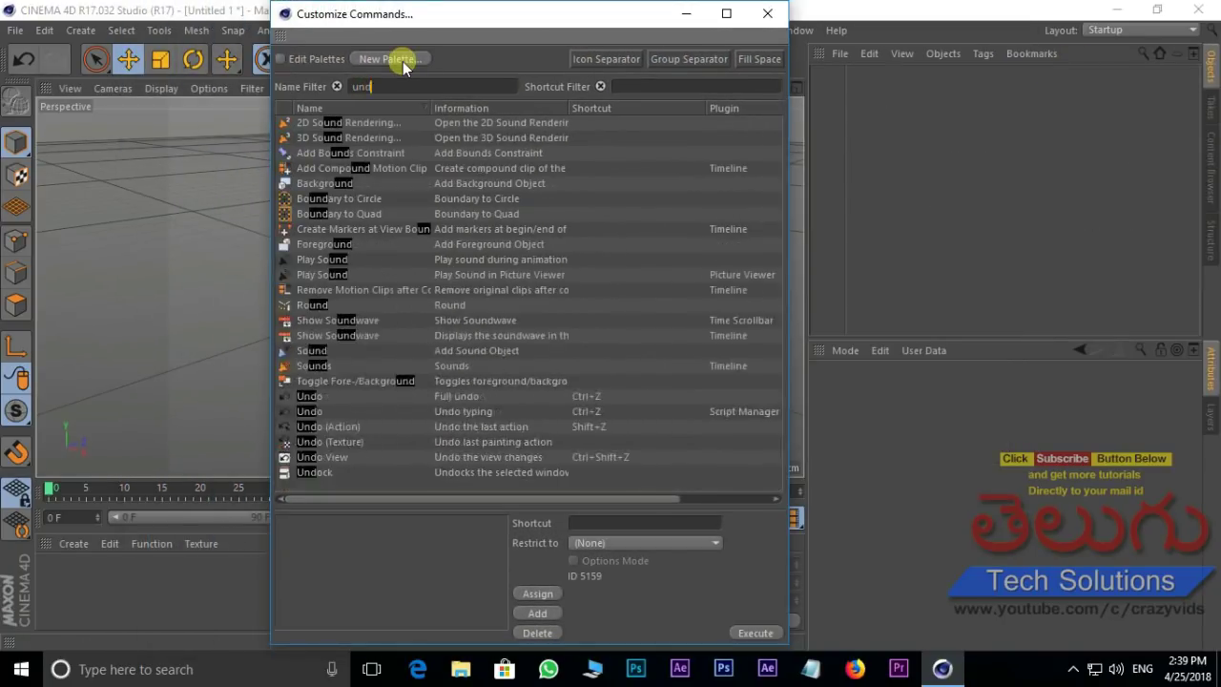
text(o)
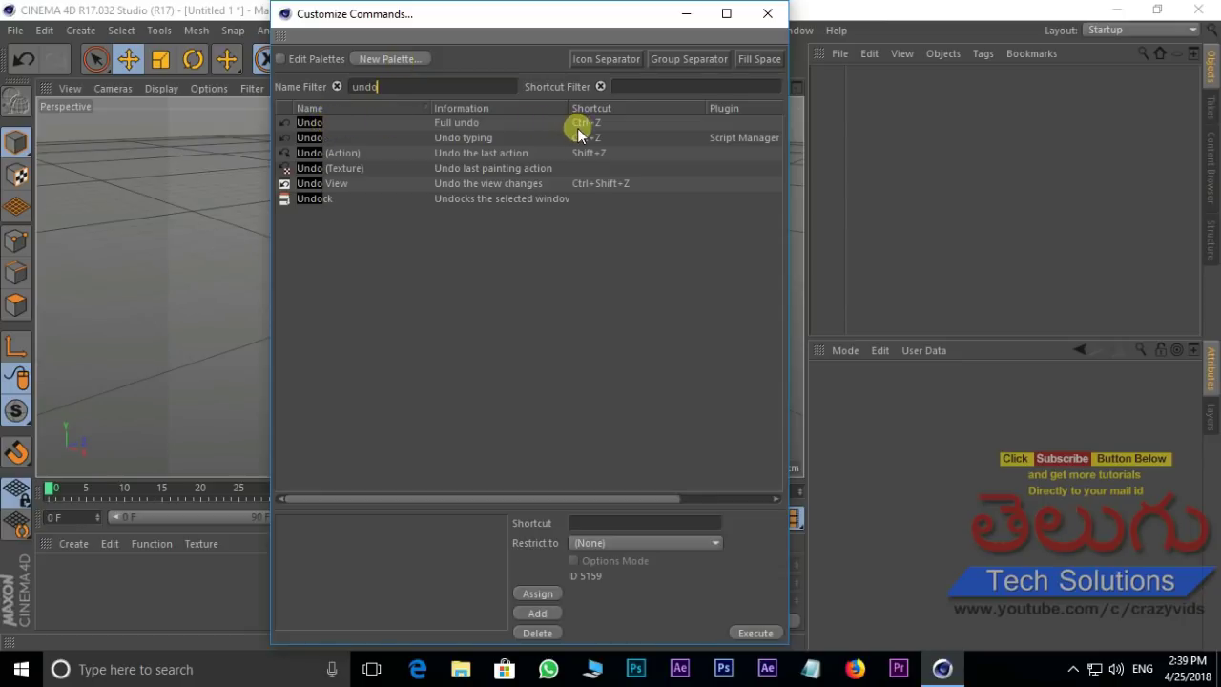
drag(410, 87, 336, 87)
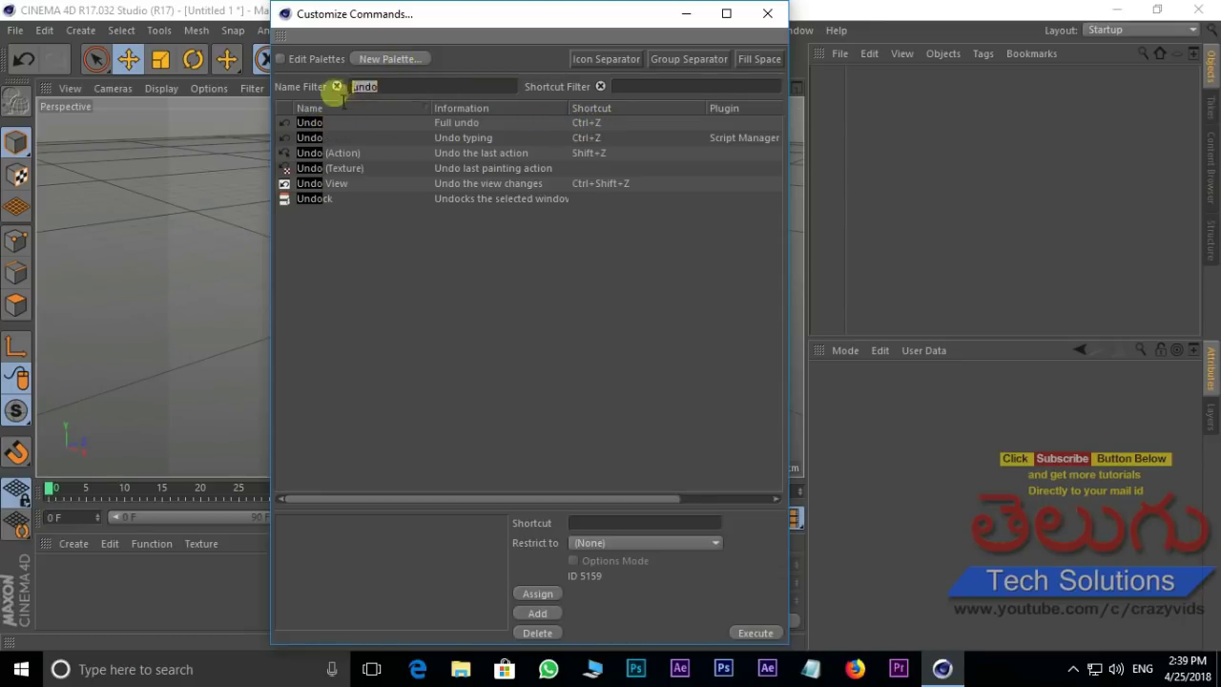
text(cube)
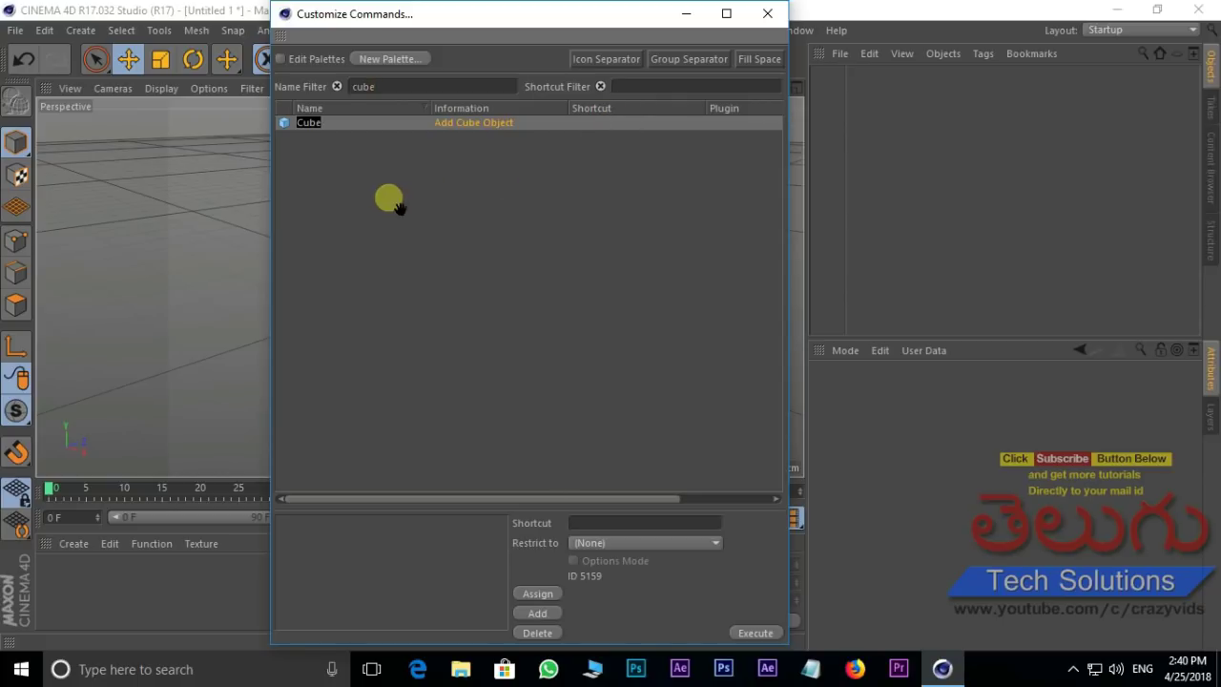
click(313, 123)
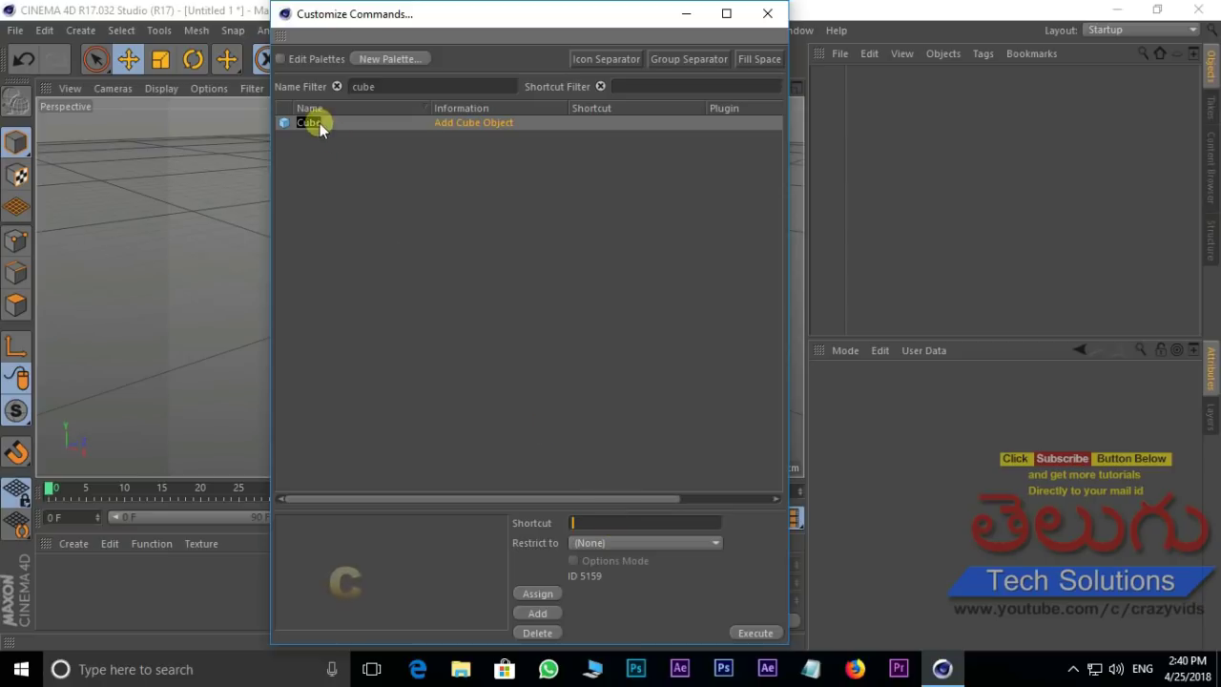
Give Cube the shortcut C, taking it over from Make Editable, and close the dialog.
key(c)
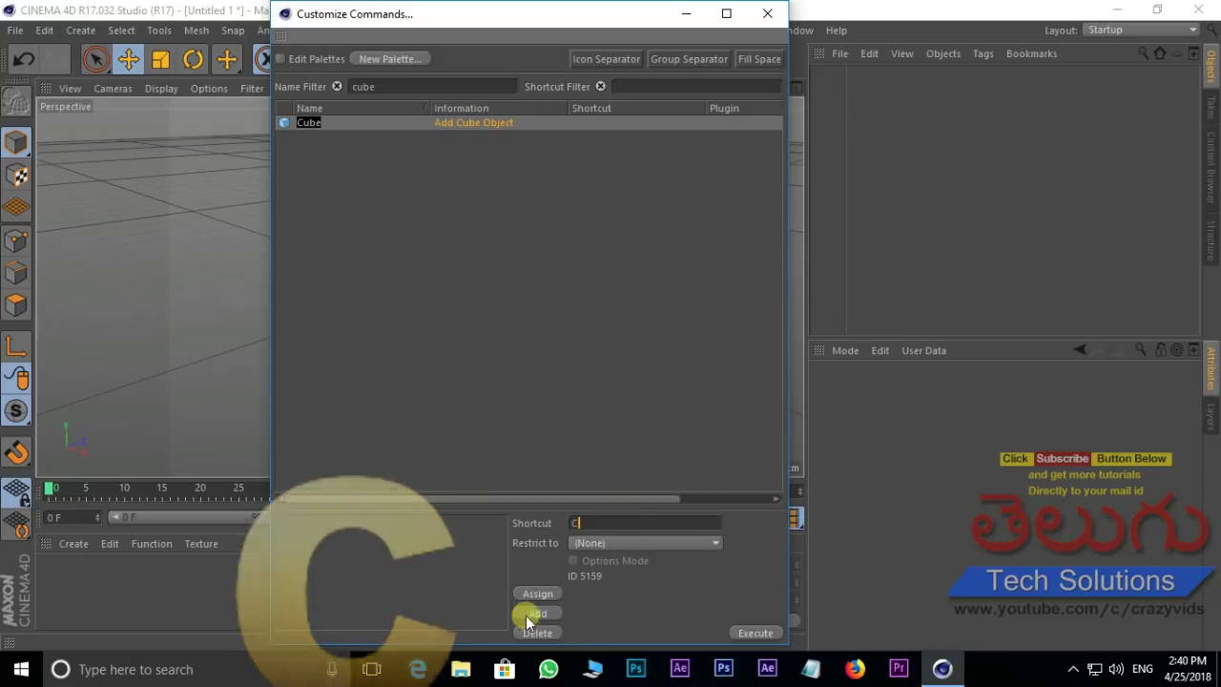
click(537, 614)
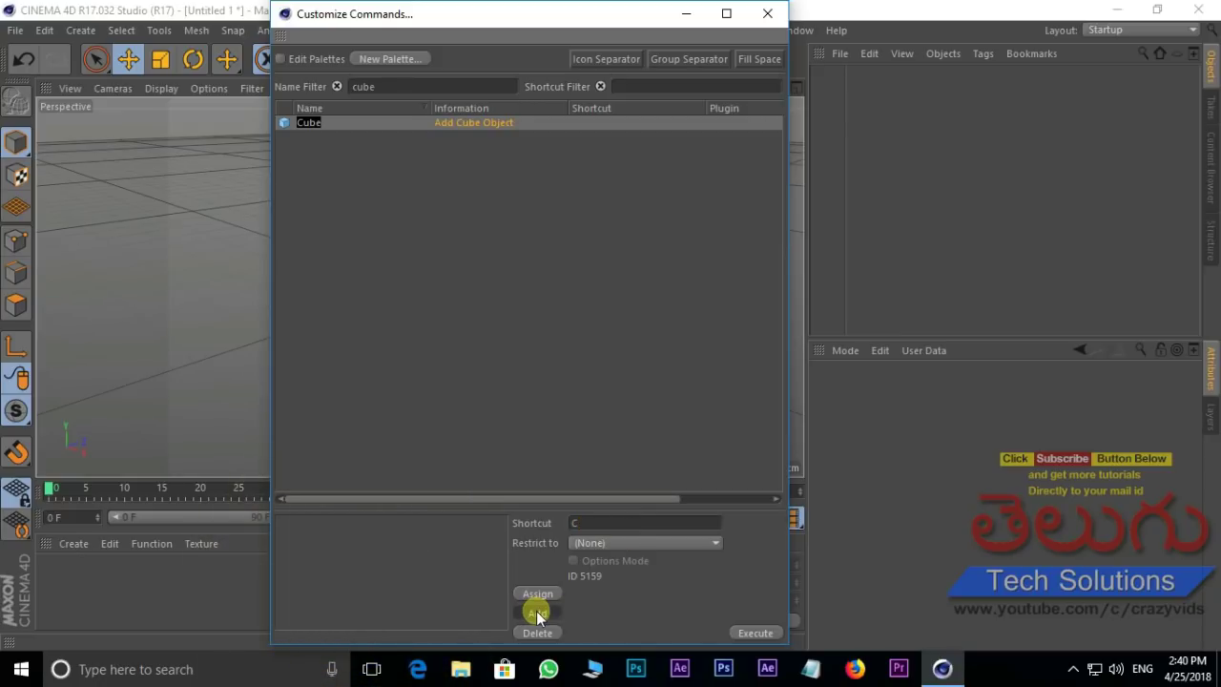
mouse_move(605, 264)
mouse_down()
mouse_move(548, 215)
mouse_move(549, 253)
mouse_up()
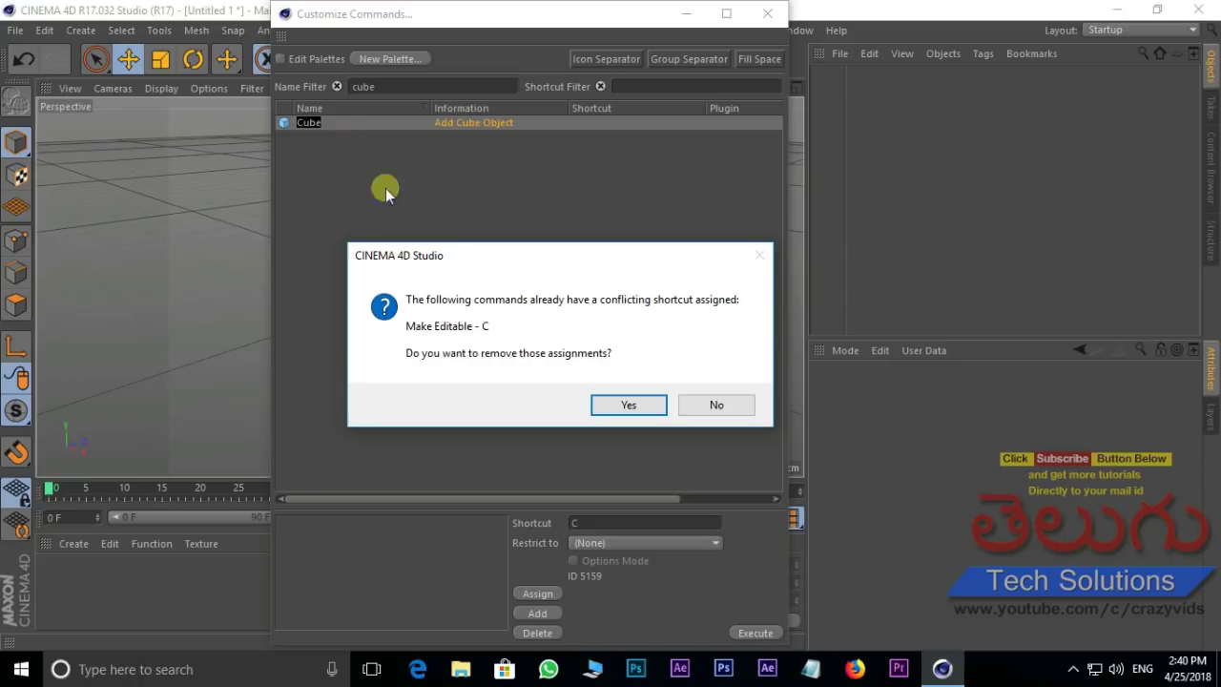
click(630, 407)
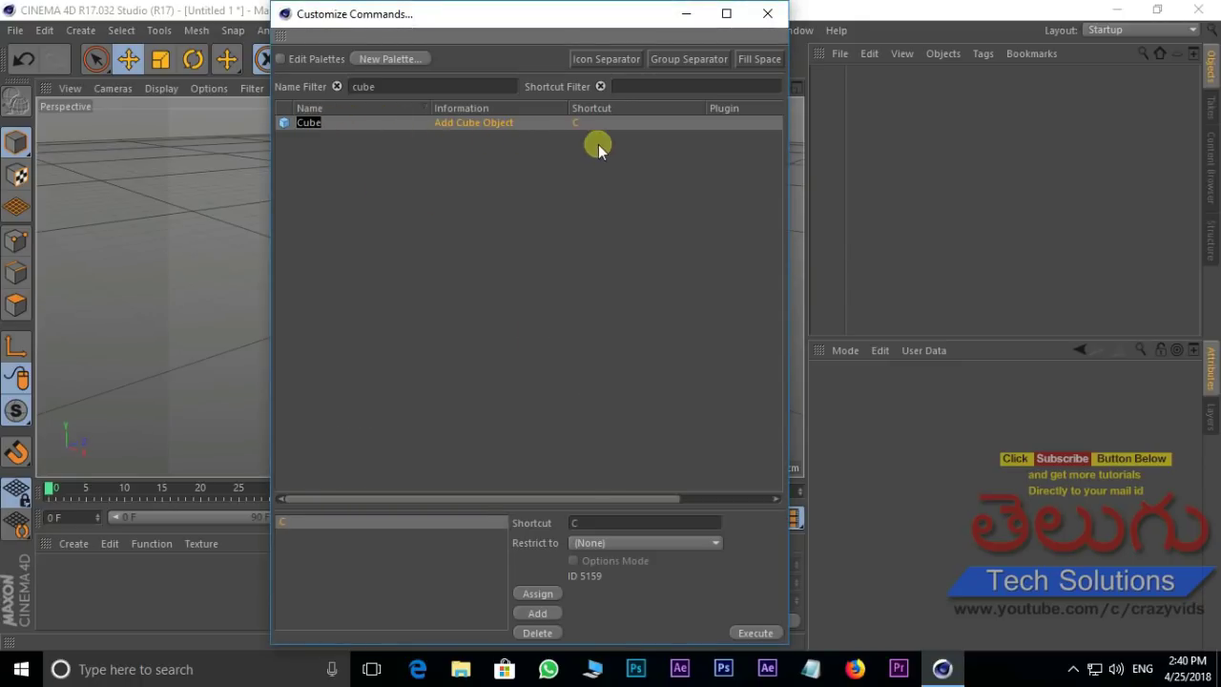
click(767, 13)
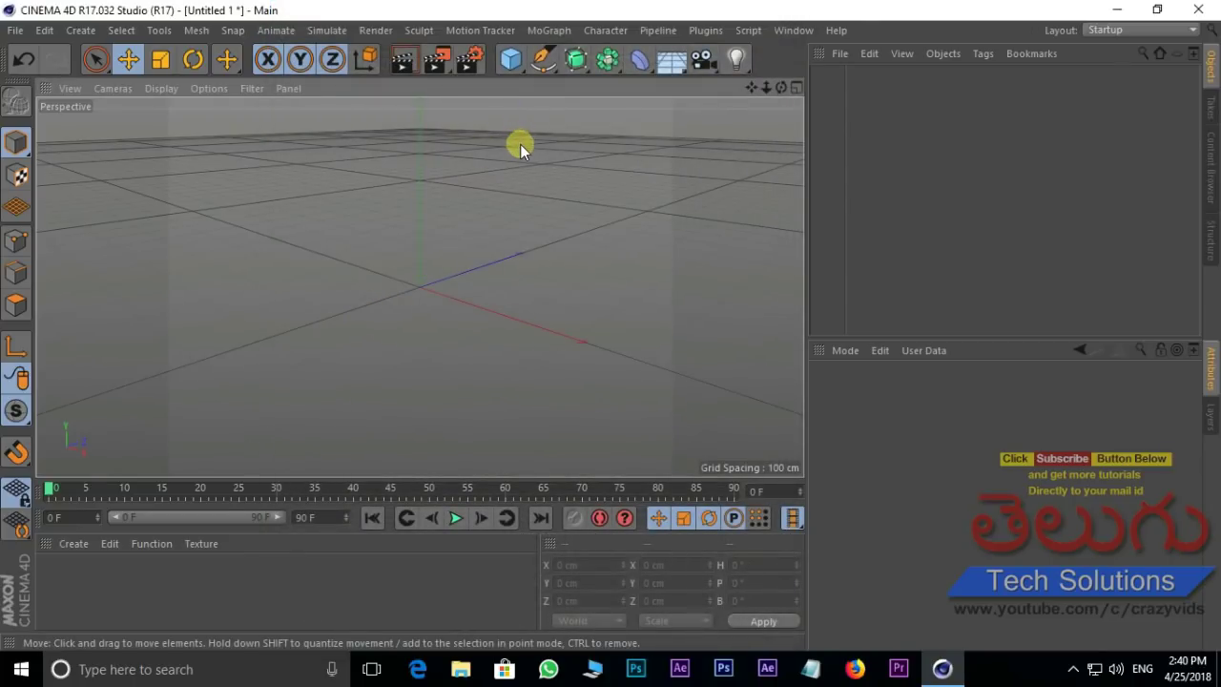
Create a cube with the new C shortcut, delete it, and open Window > Customization.
key(c)
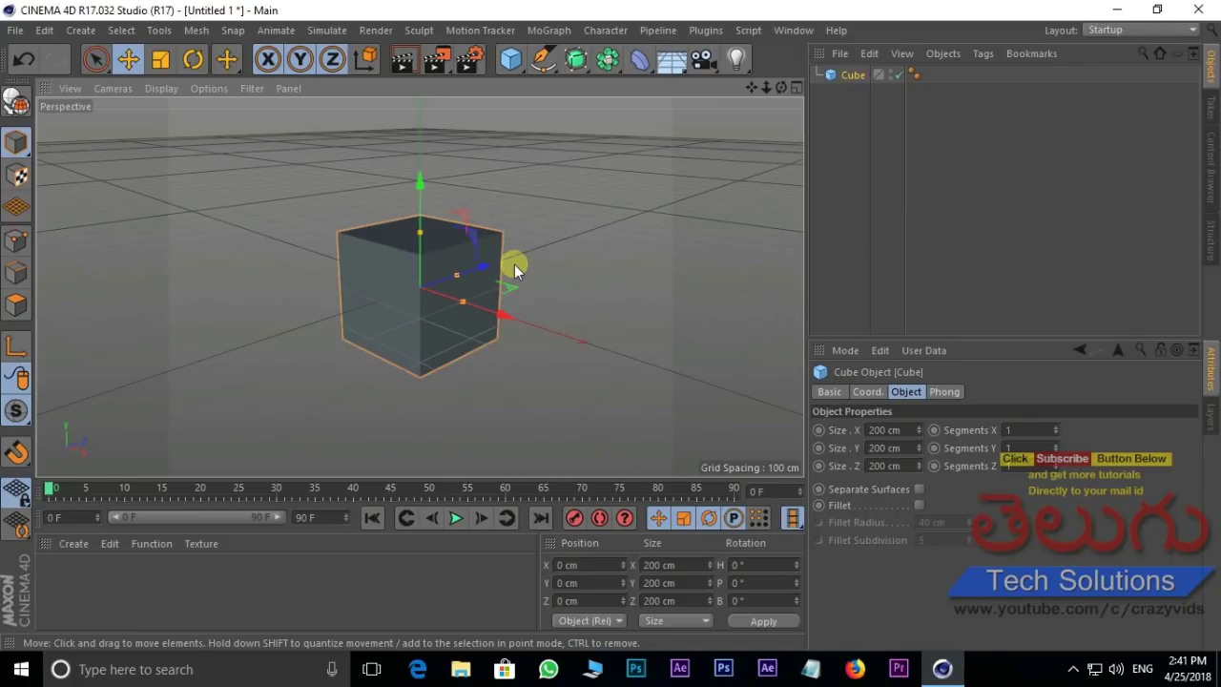
key(Delete)
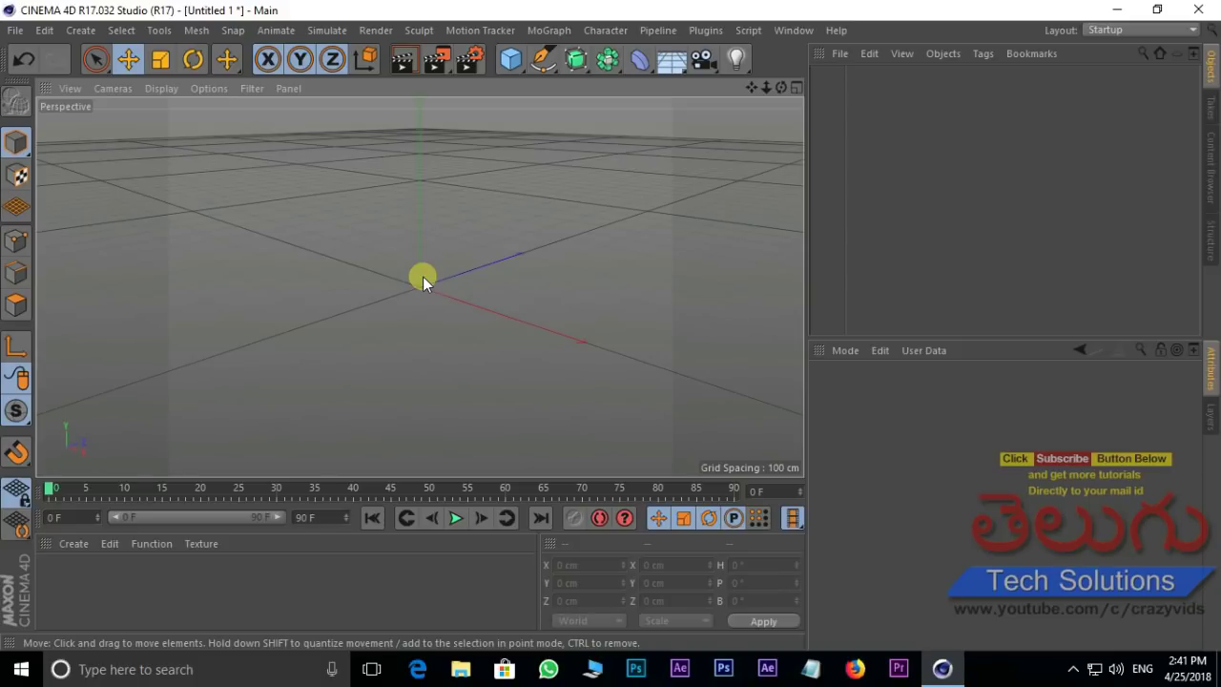
click(806, 30)
mouse_move(826, 57)
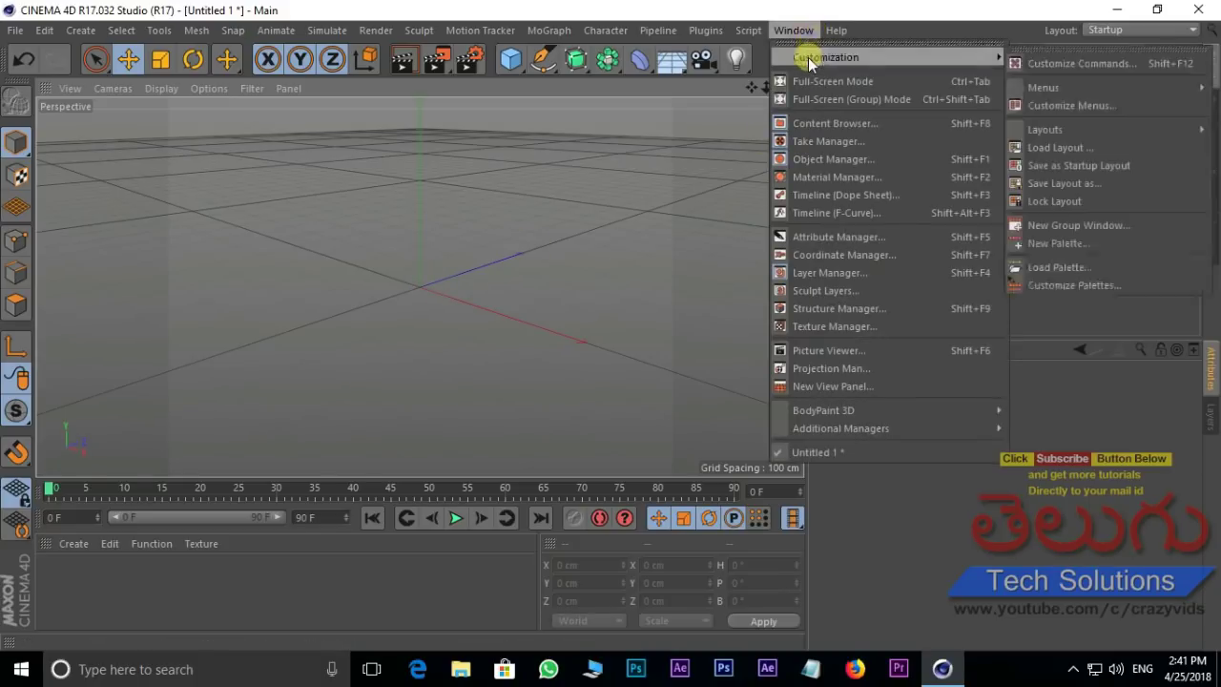
Filter Customize Commands for 'cube' and remove the C shortcut from Cube.
click(1057, 63)
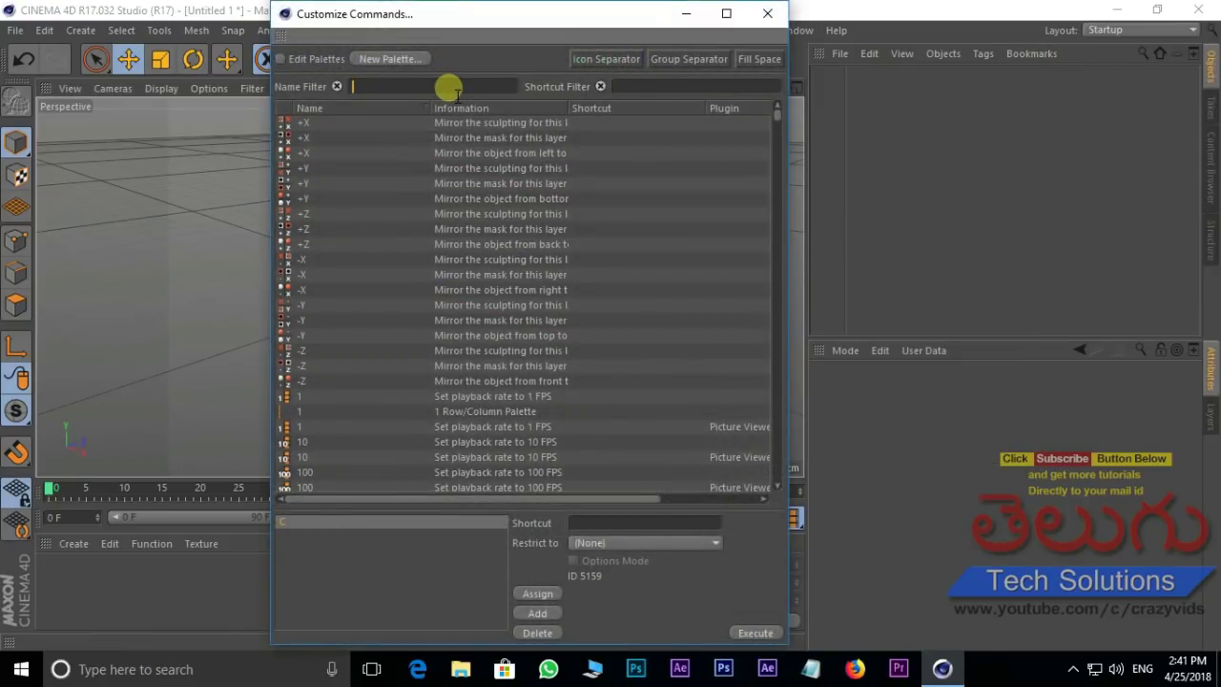
text(cube)
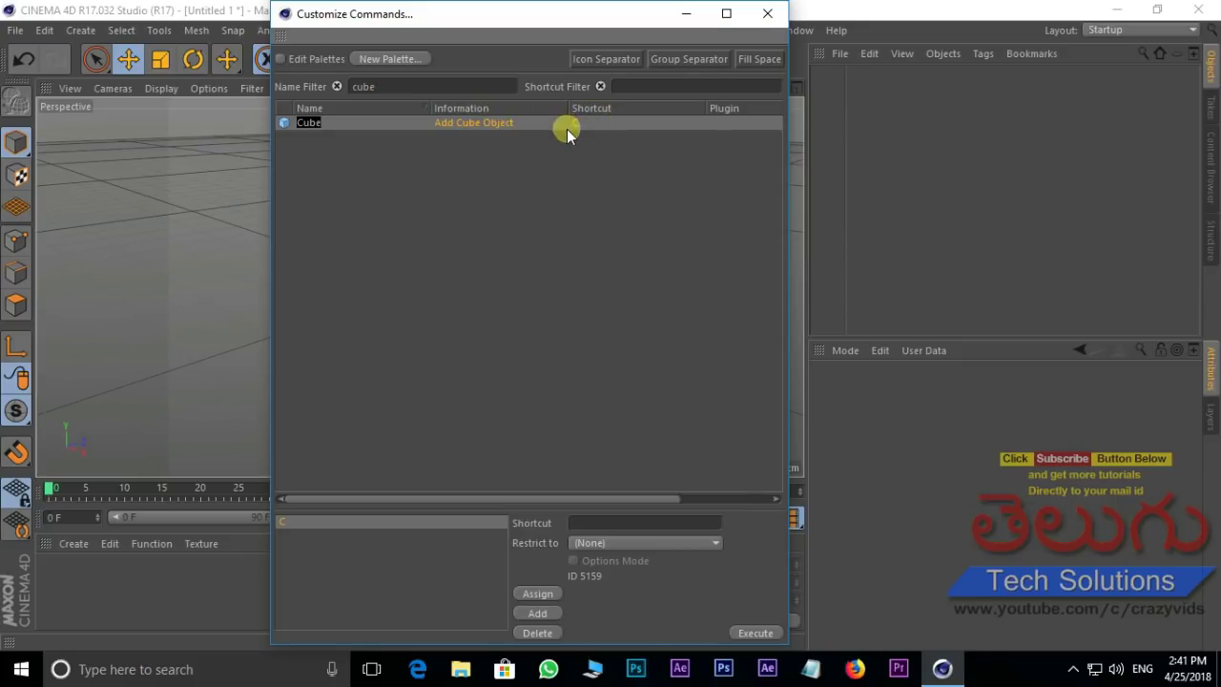
click(350, 125)
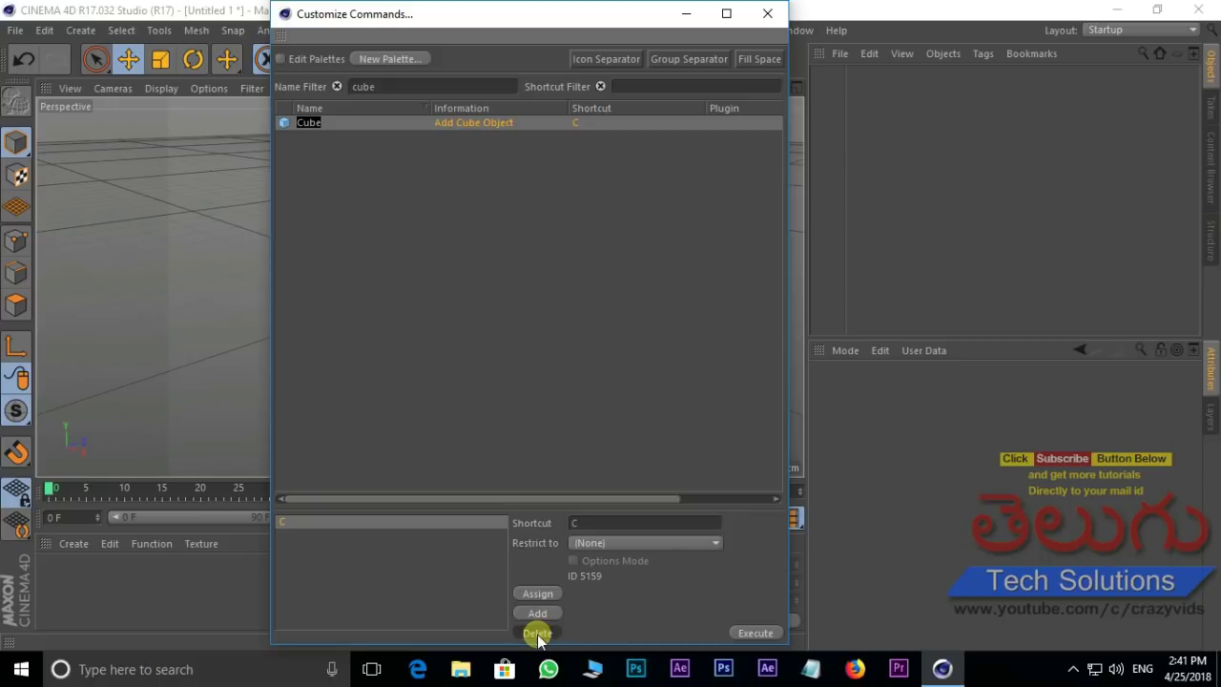
click(537, 634)
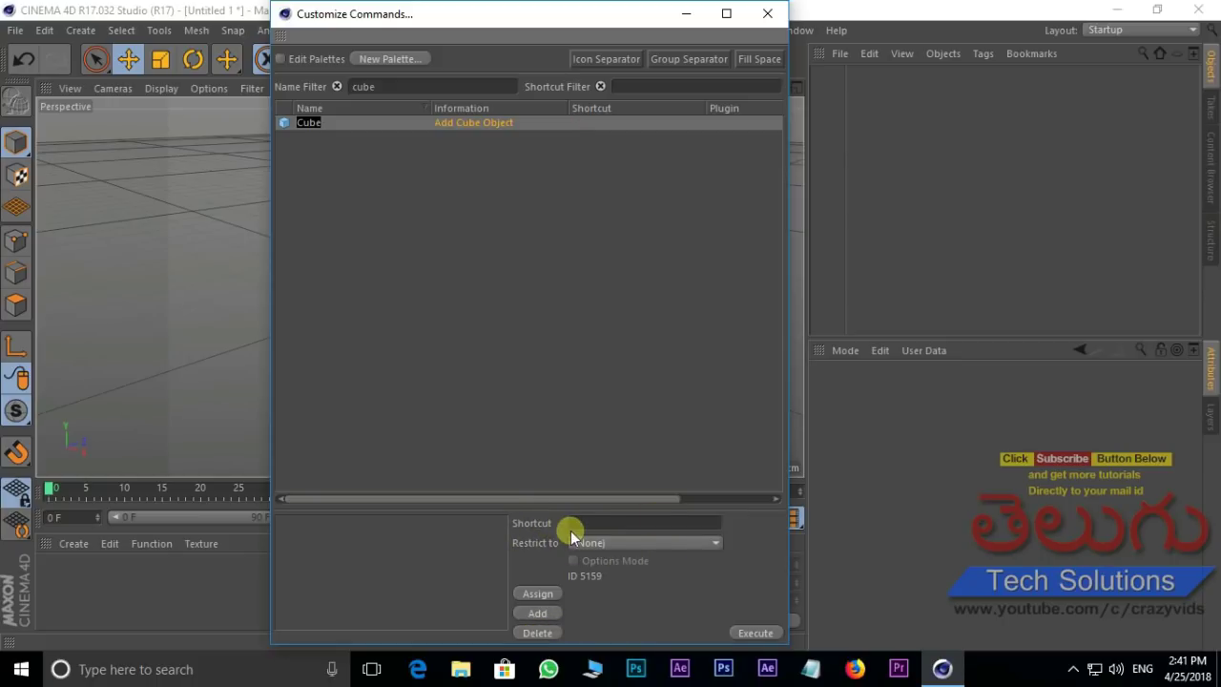
Filter for 'make', assign C back to Make Editable, and close the window.
click(336, 86)
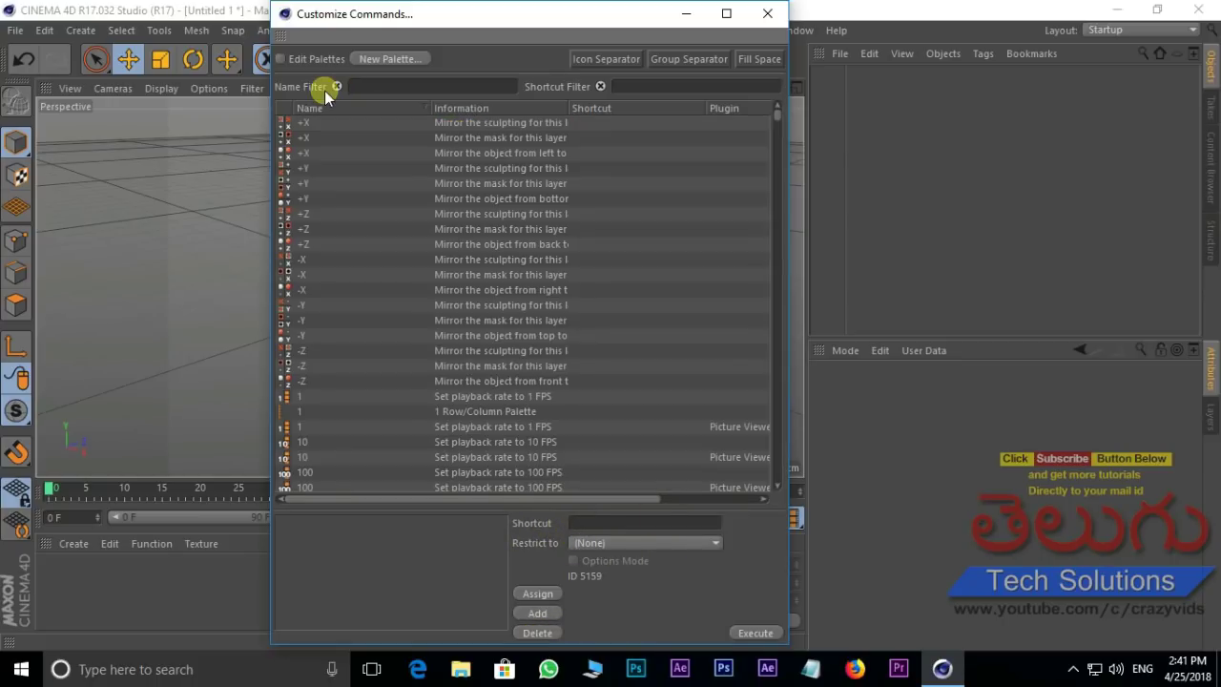
text(make)
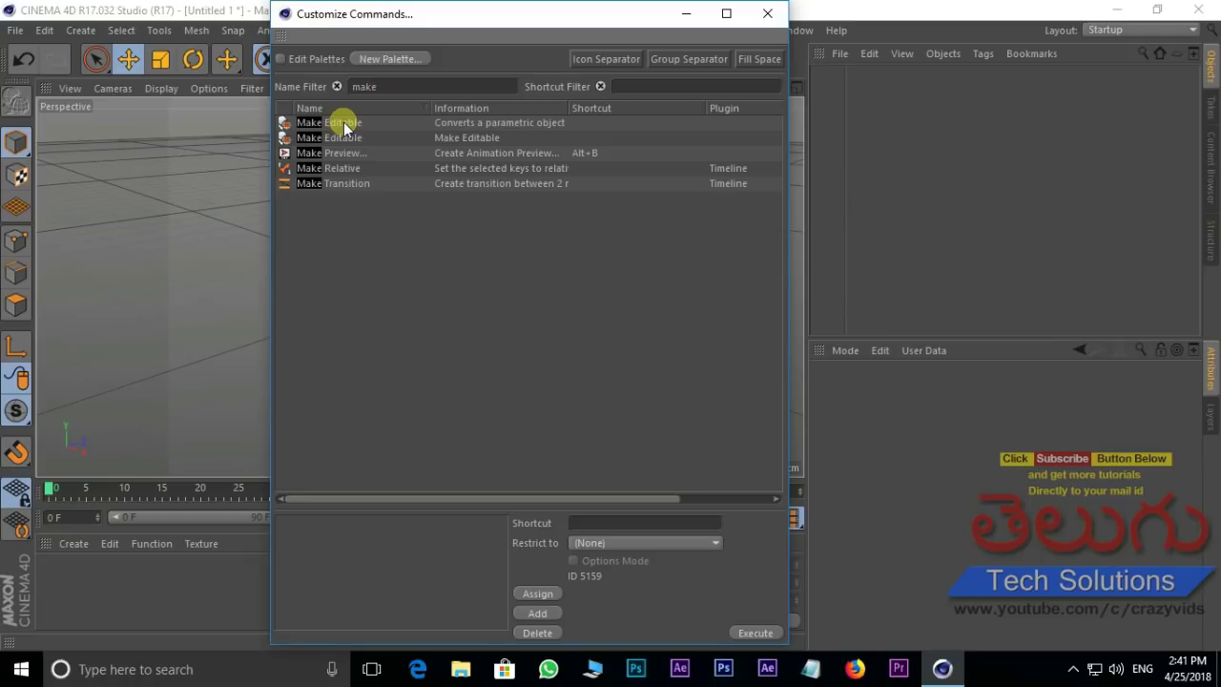
click(343, 127)
text(C)
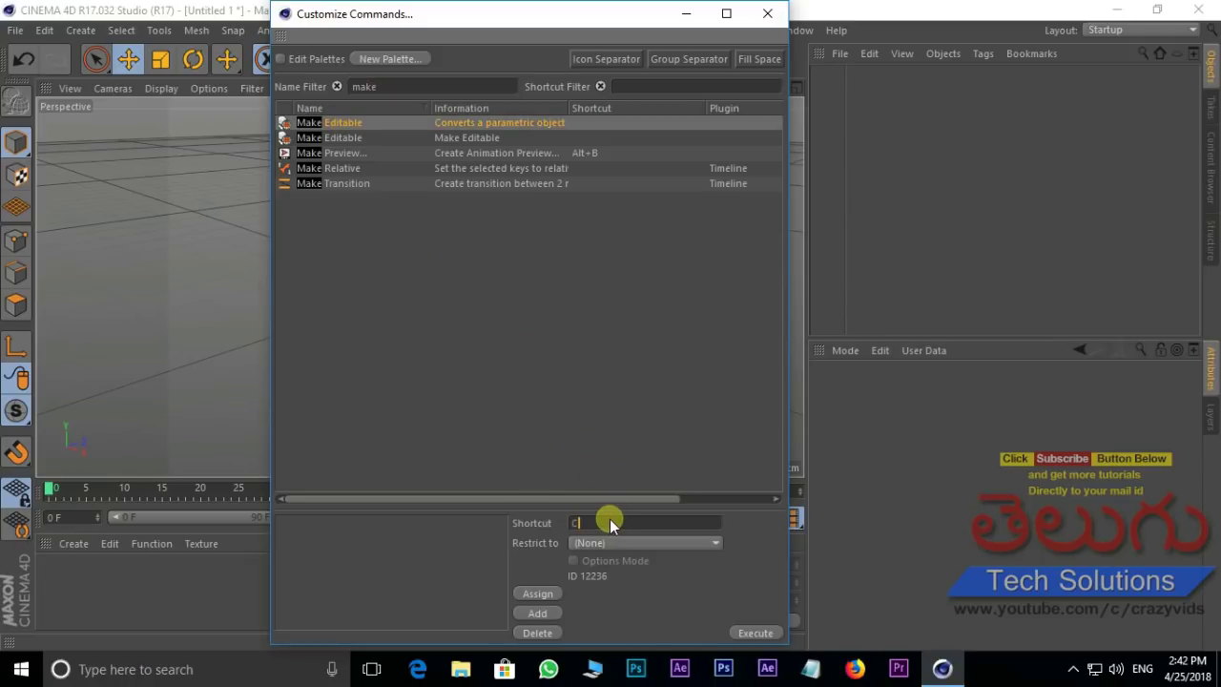
click(537, 614)
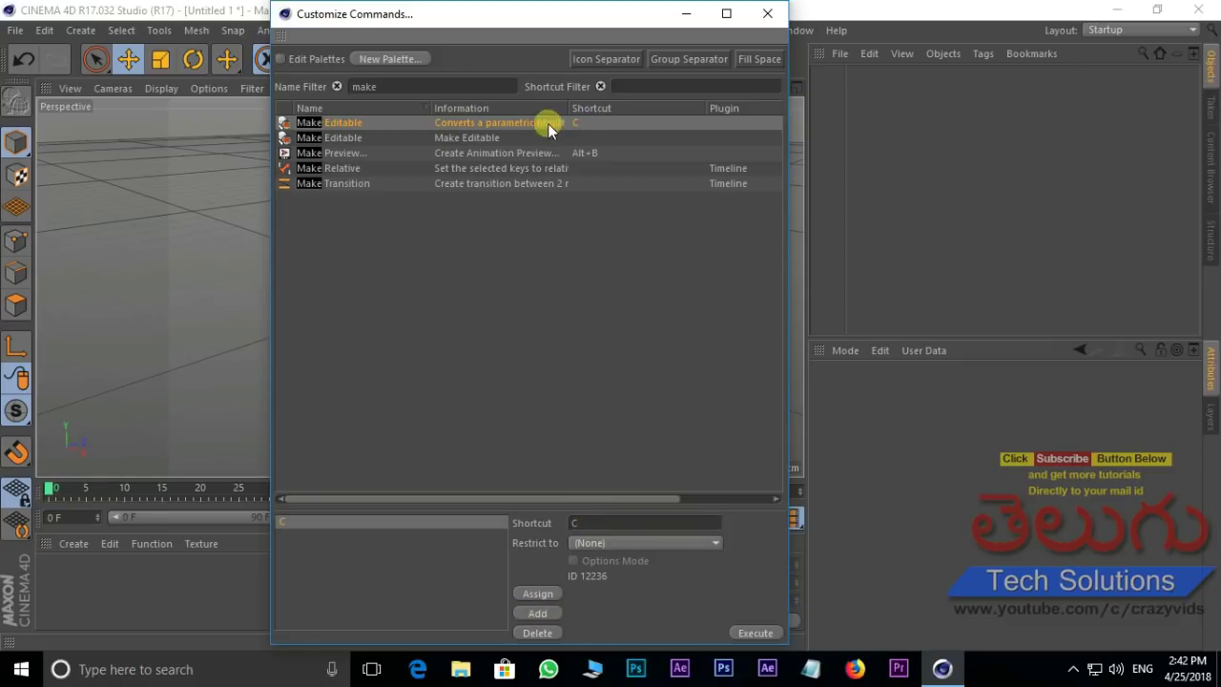
click(769, 14)
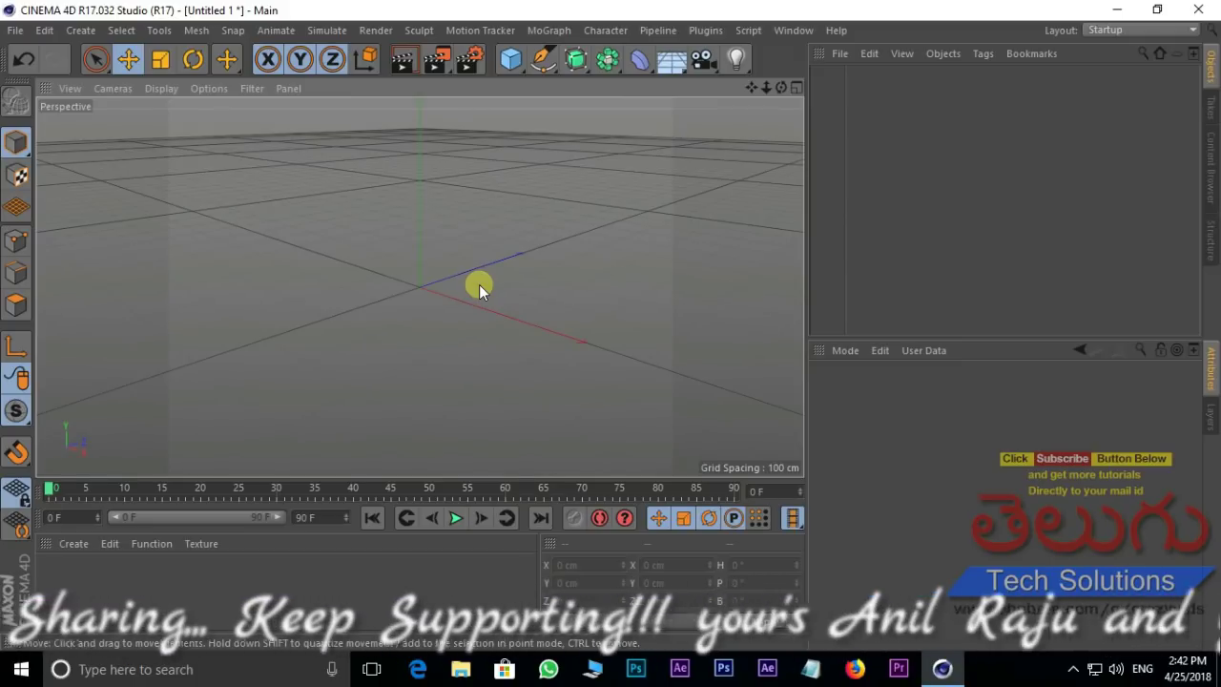
Open Edit > Preferences on the Interface page and drag the window to screen centre.
click(45, 30)
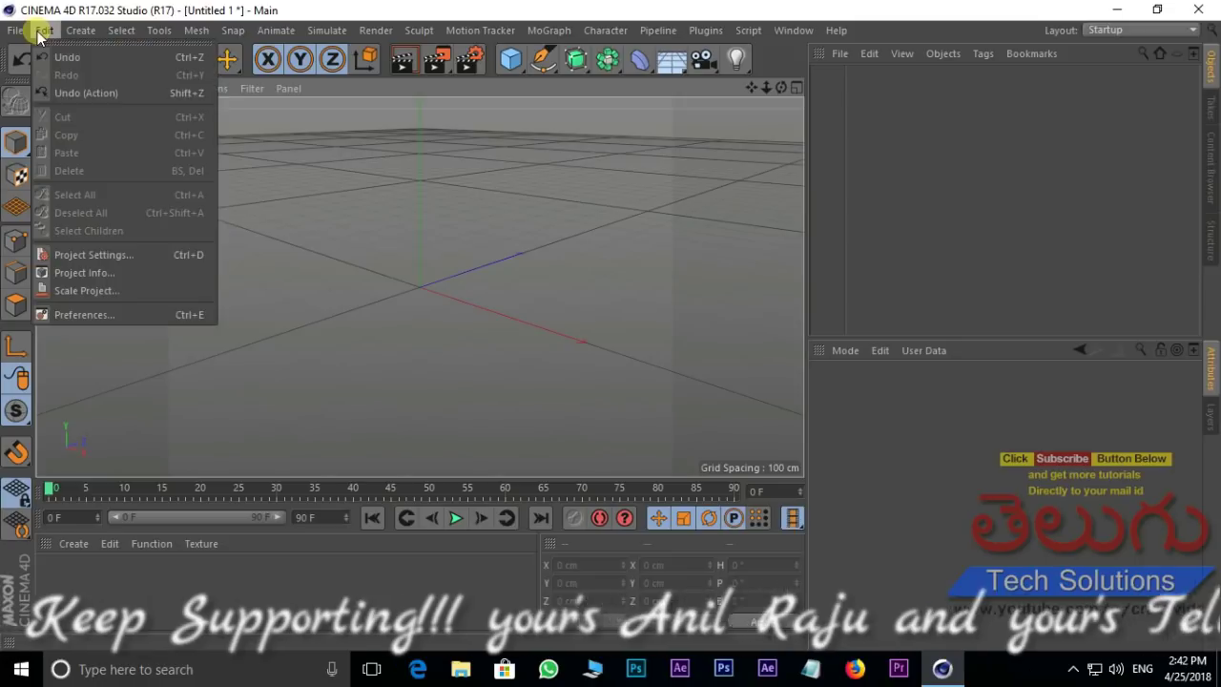
click(76, 315)
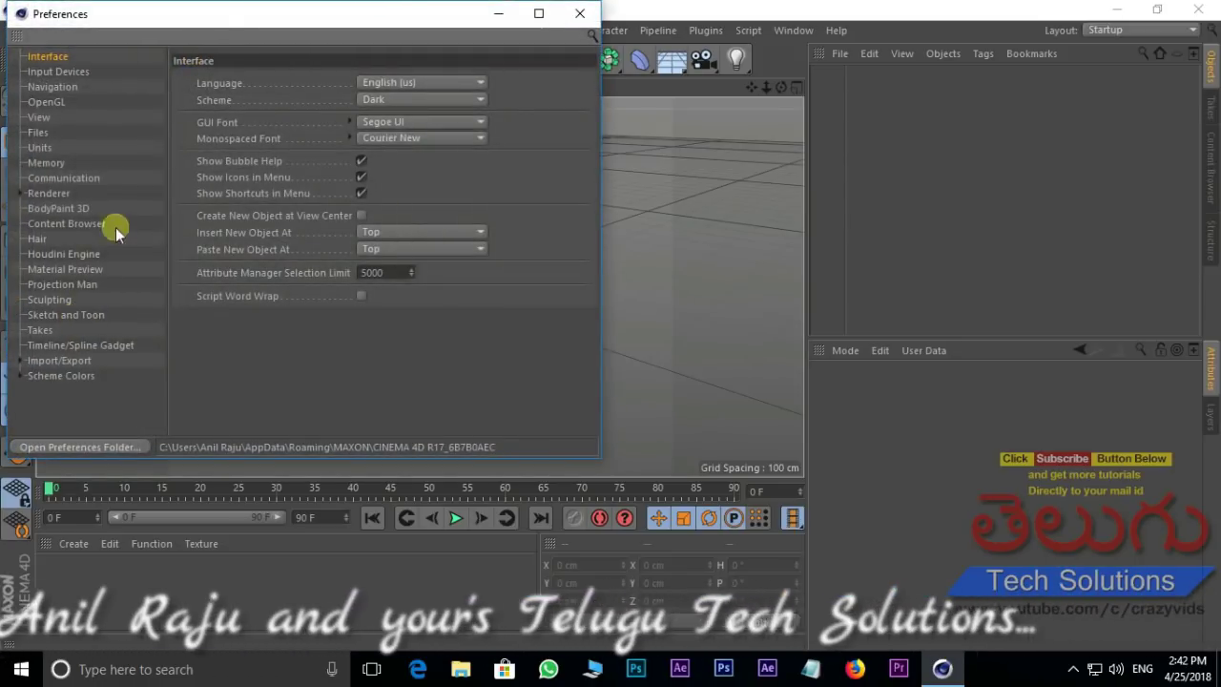
drag(217, 13, 395, 90)
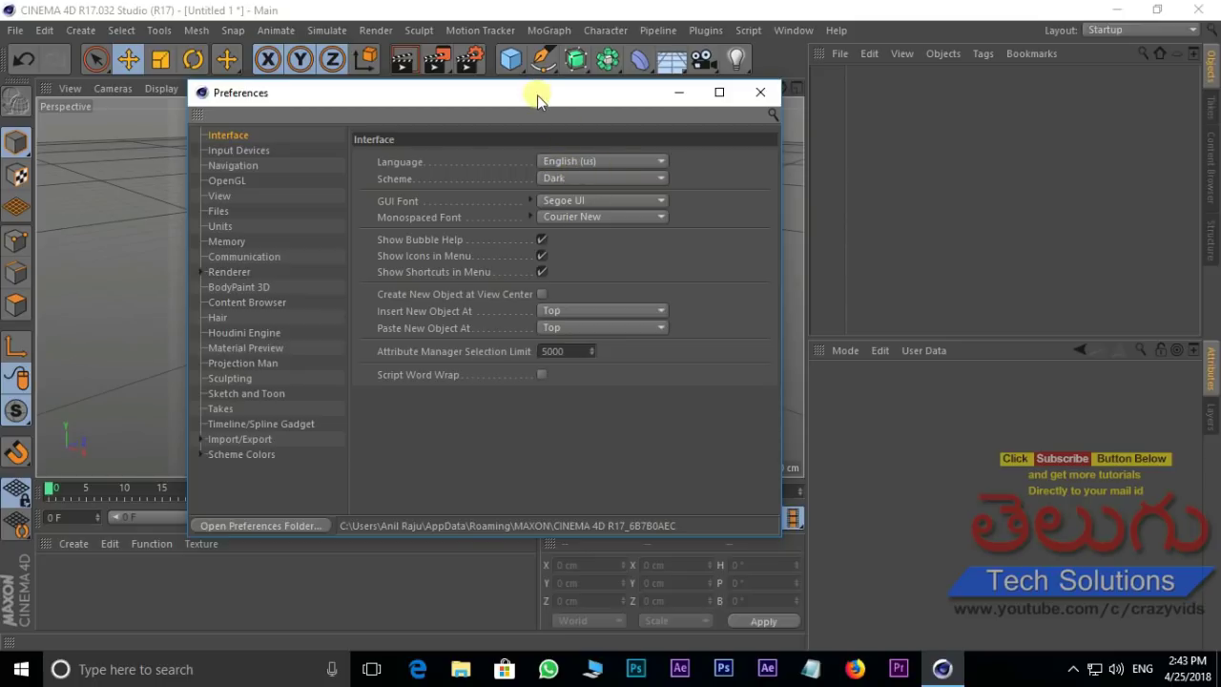
mouse_move(537, 95)
mouse_down()
mouse_move(616, 163)
mouse_move(562, 141)
mouse_up()
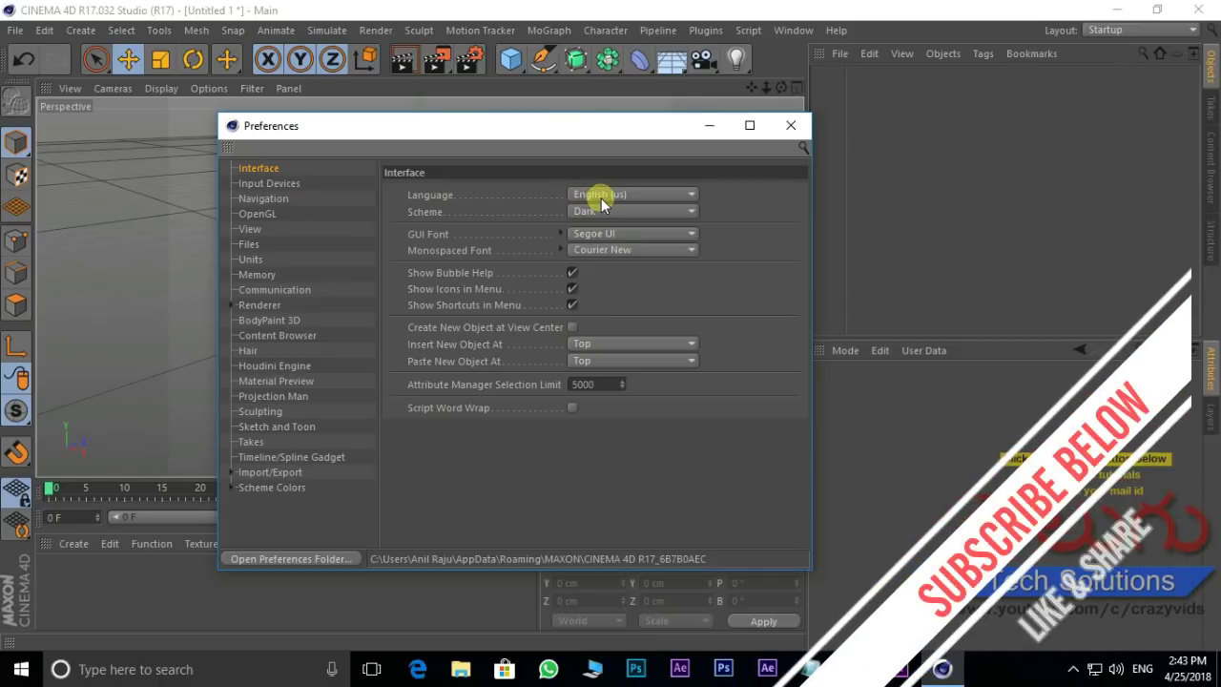
click(693, 194)
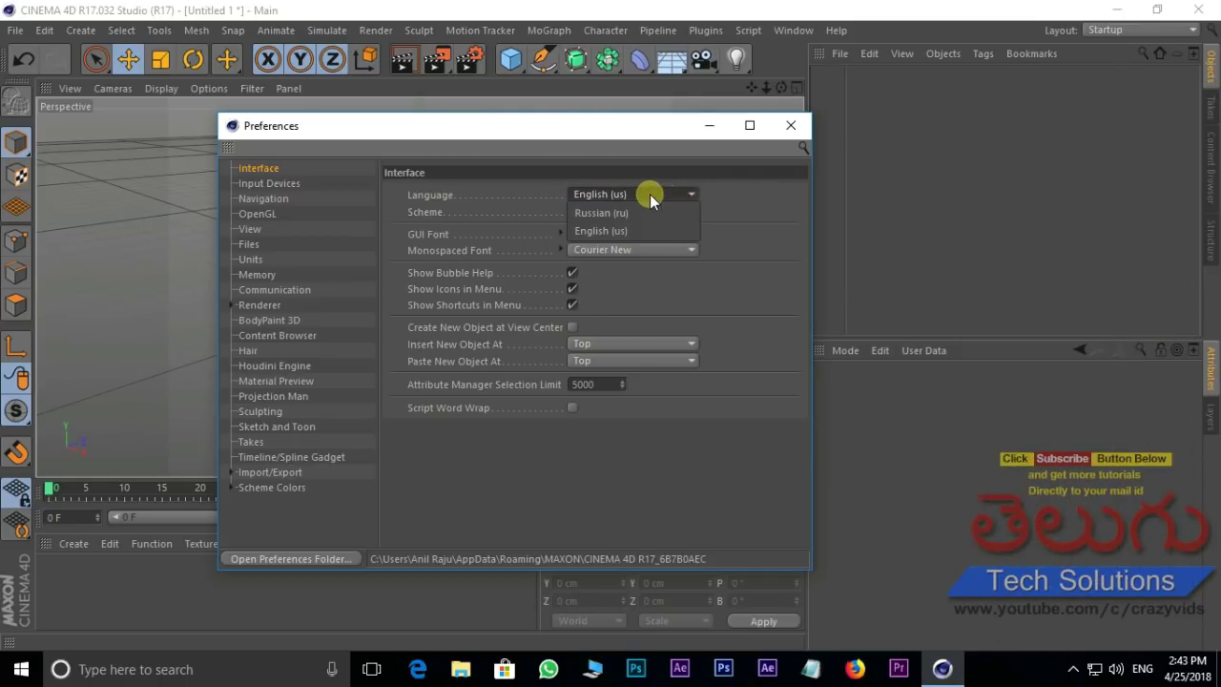
click(760, 178)
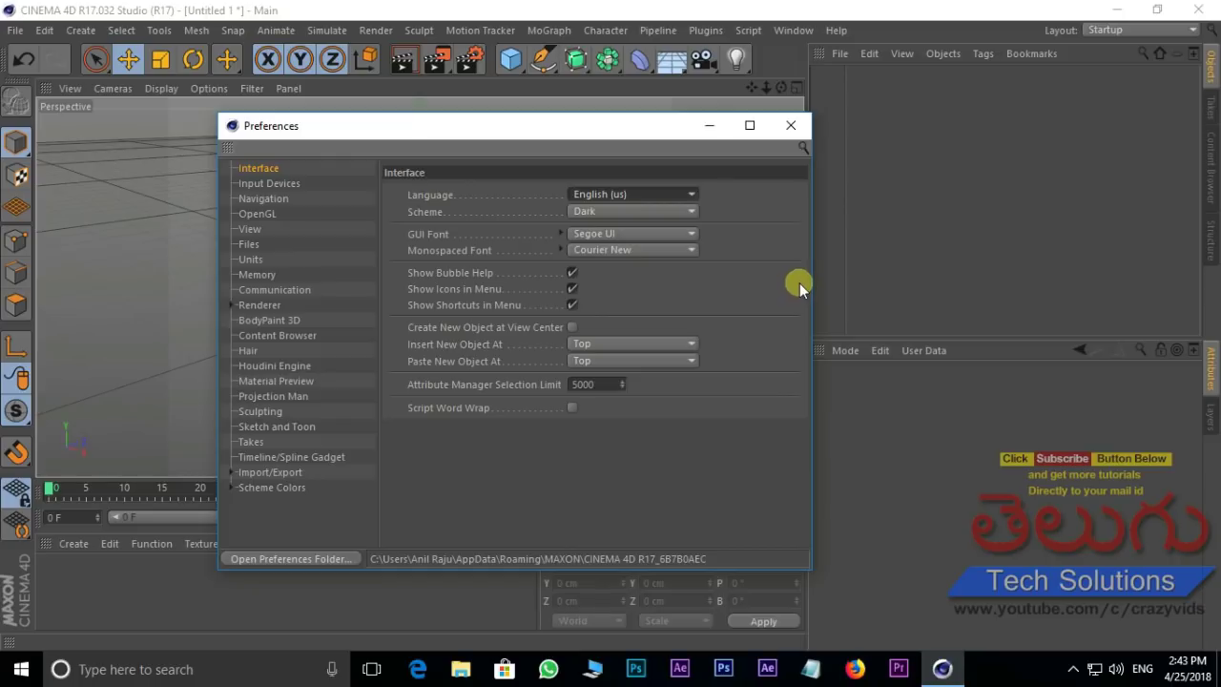
click(692, 214)
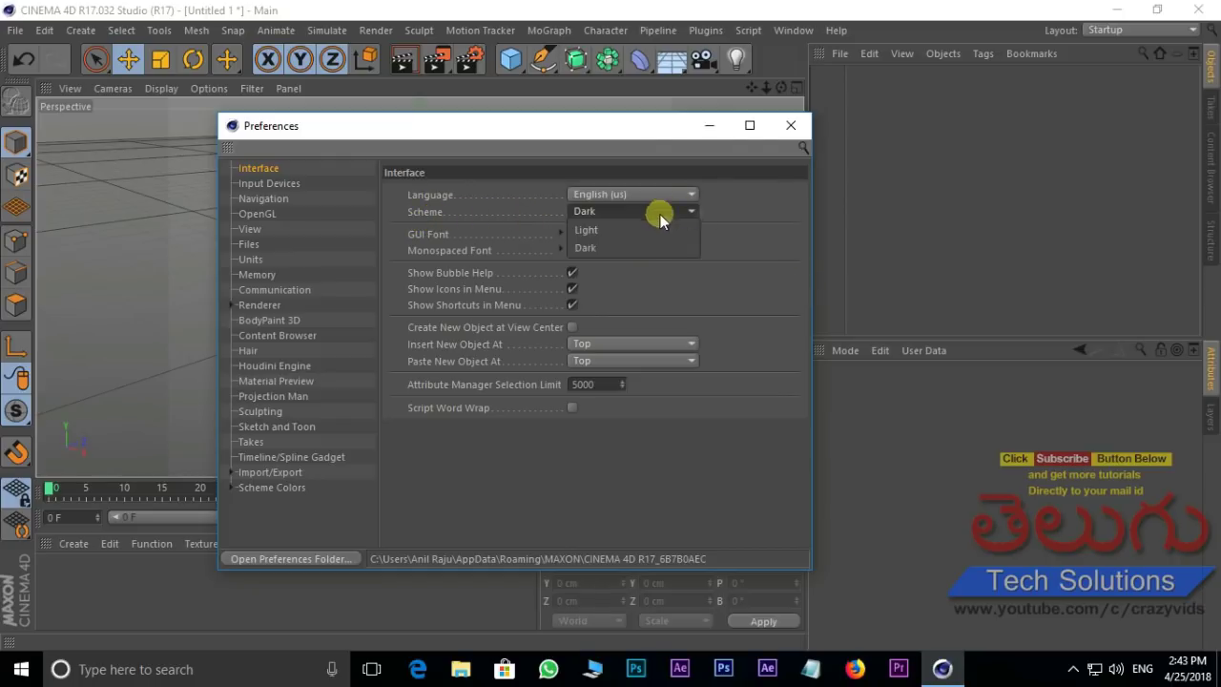
click(601, 229)
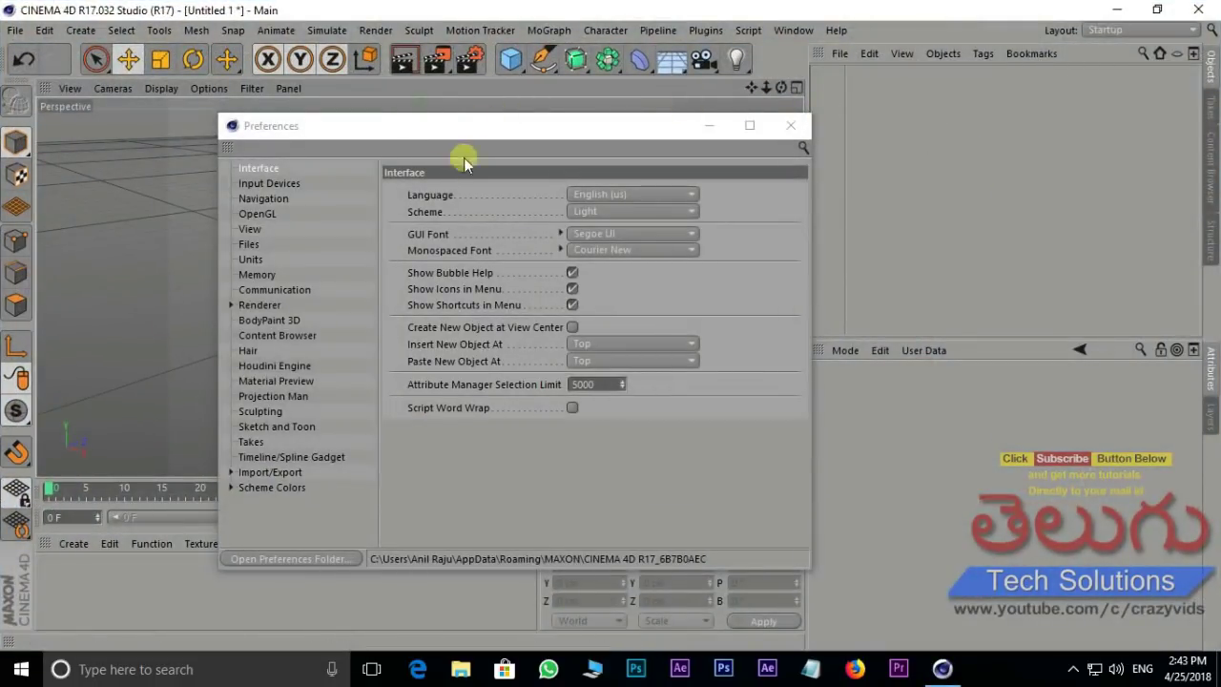
mouse_move(468, 129)
mouse_down()
mouse_move(1114, 387)
mouse_move(537, 155)
mouse_up()
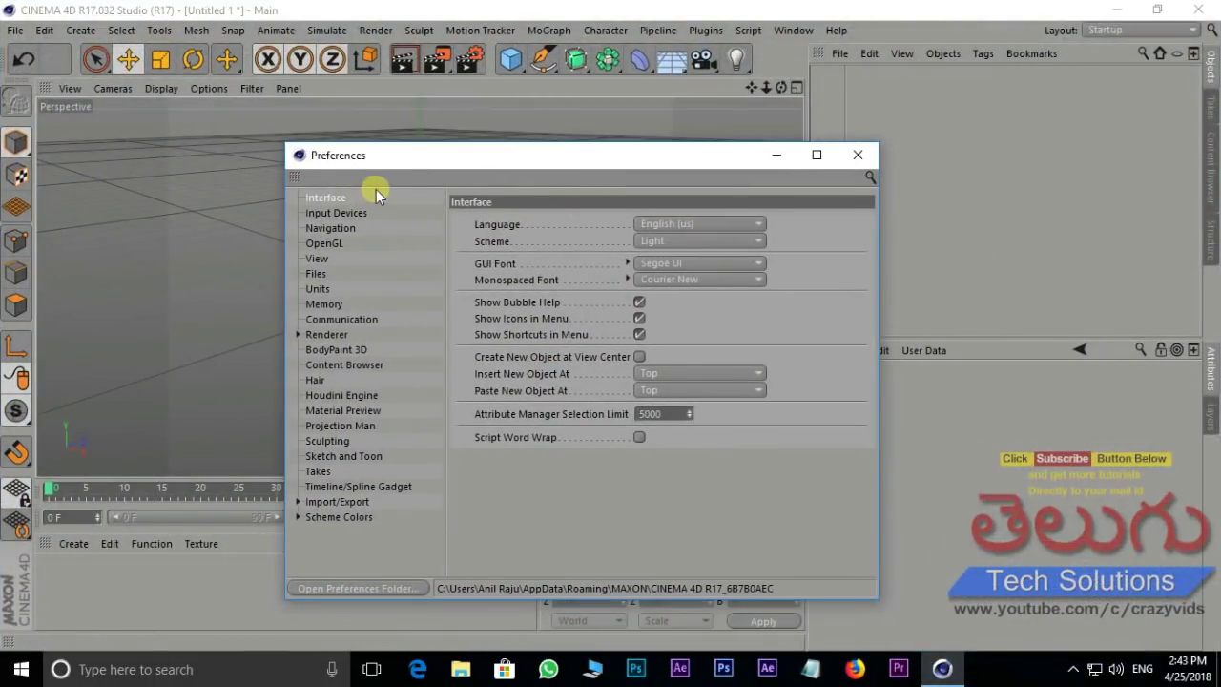
click(760, 242)
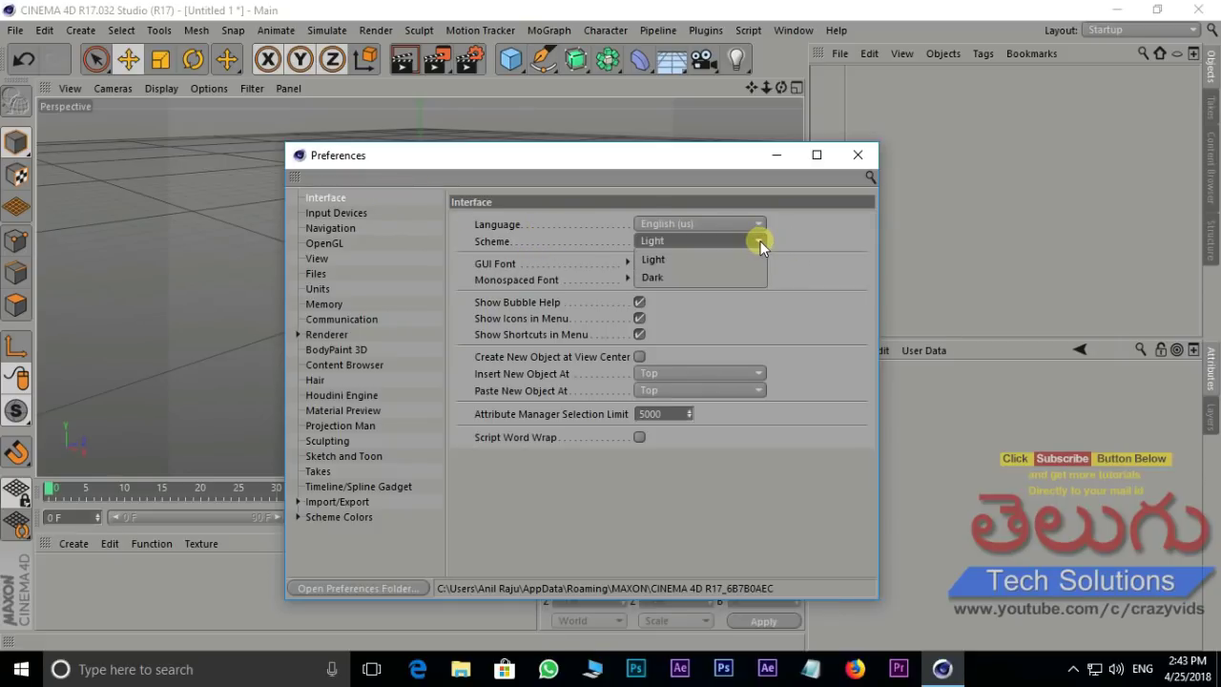
click(657, 276)
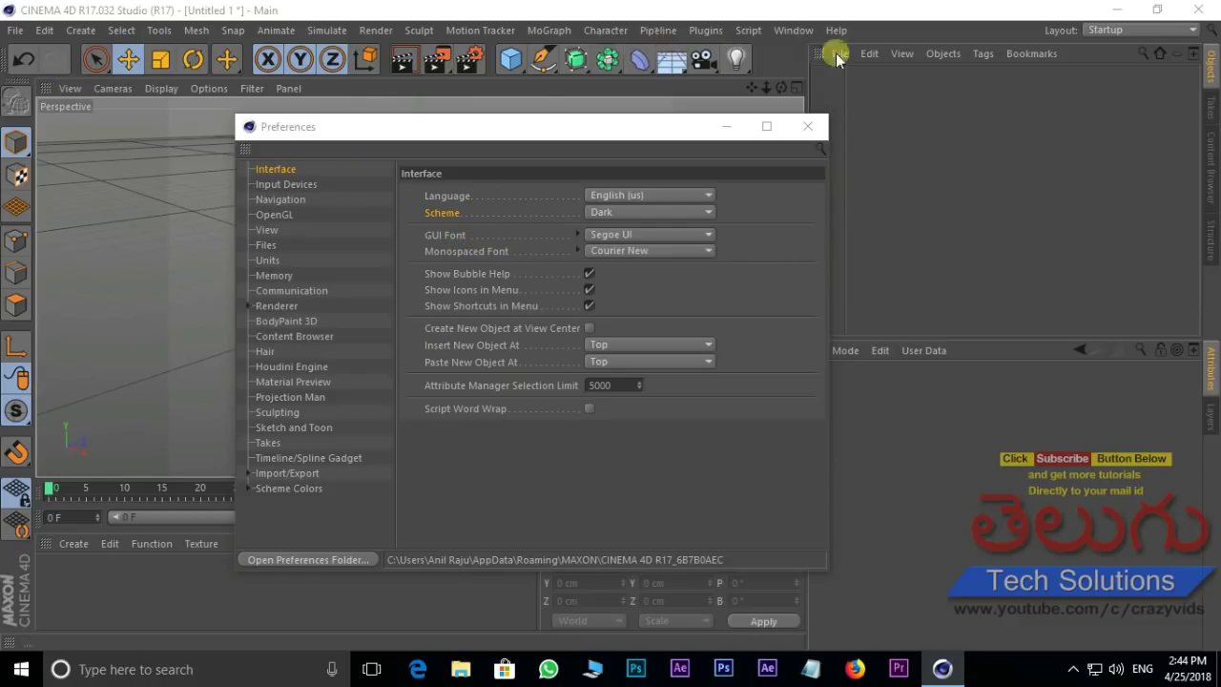
click(708, 235)
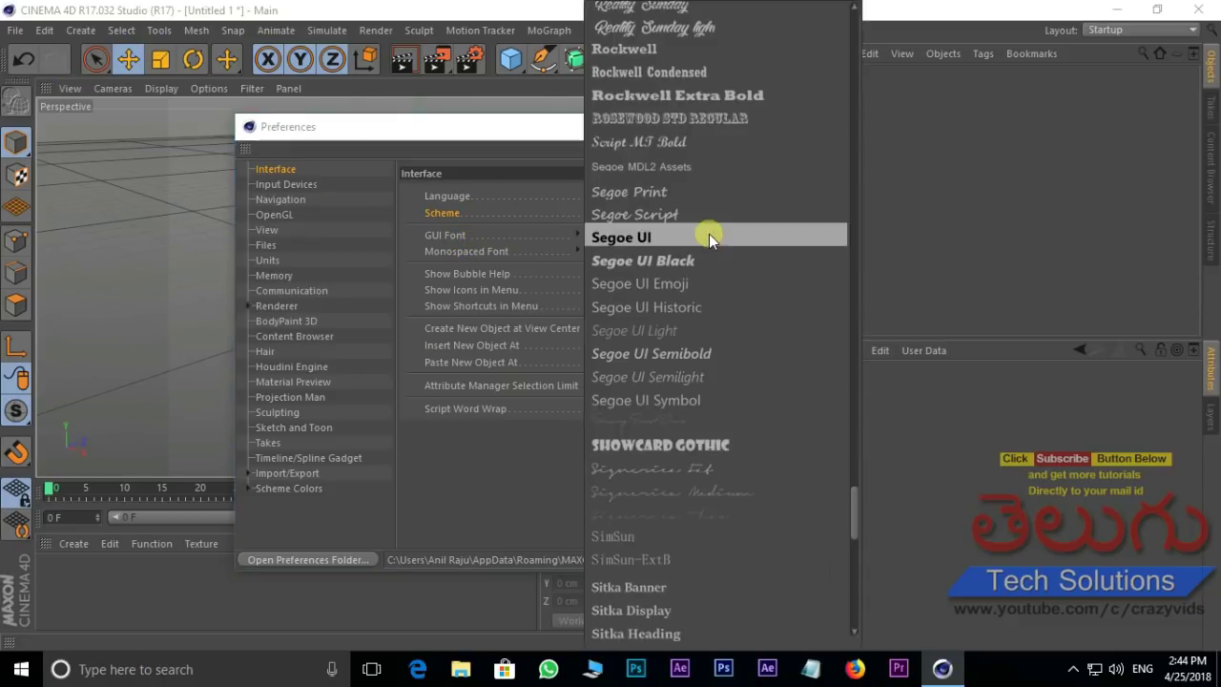
scroll(472, 21, up, 2)
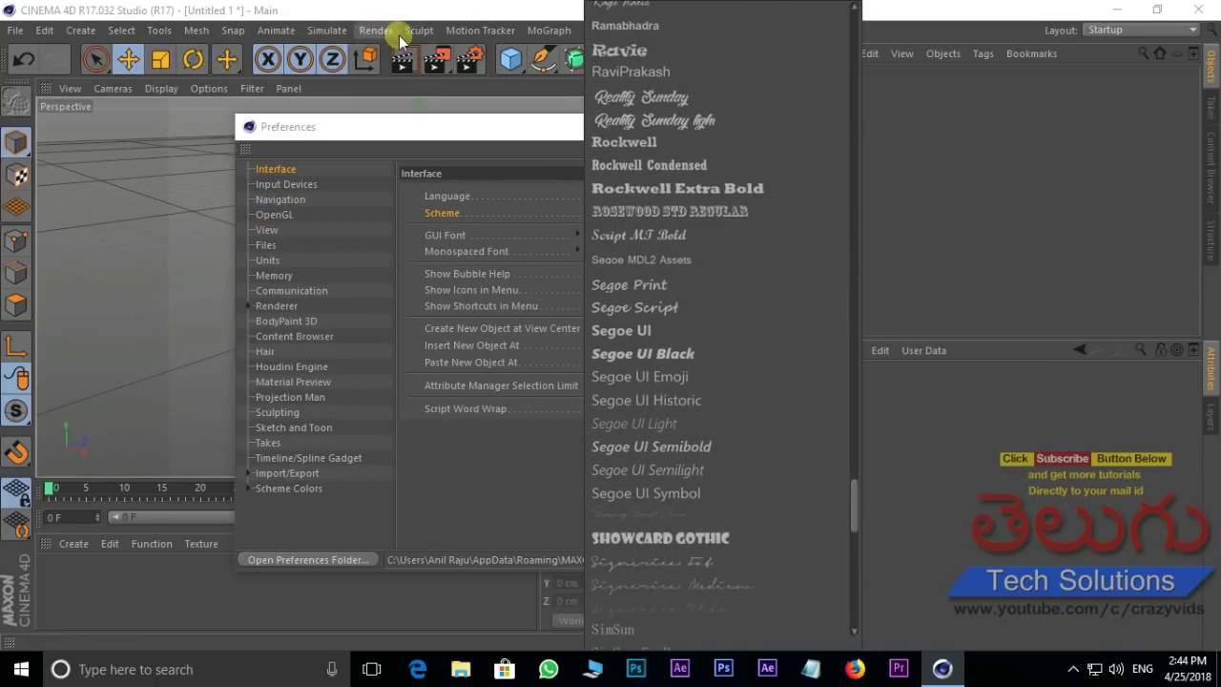
click(514, 141)
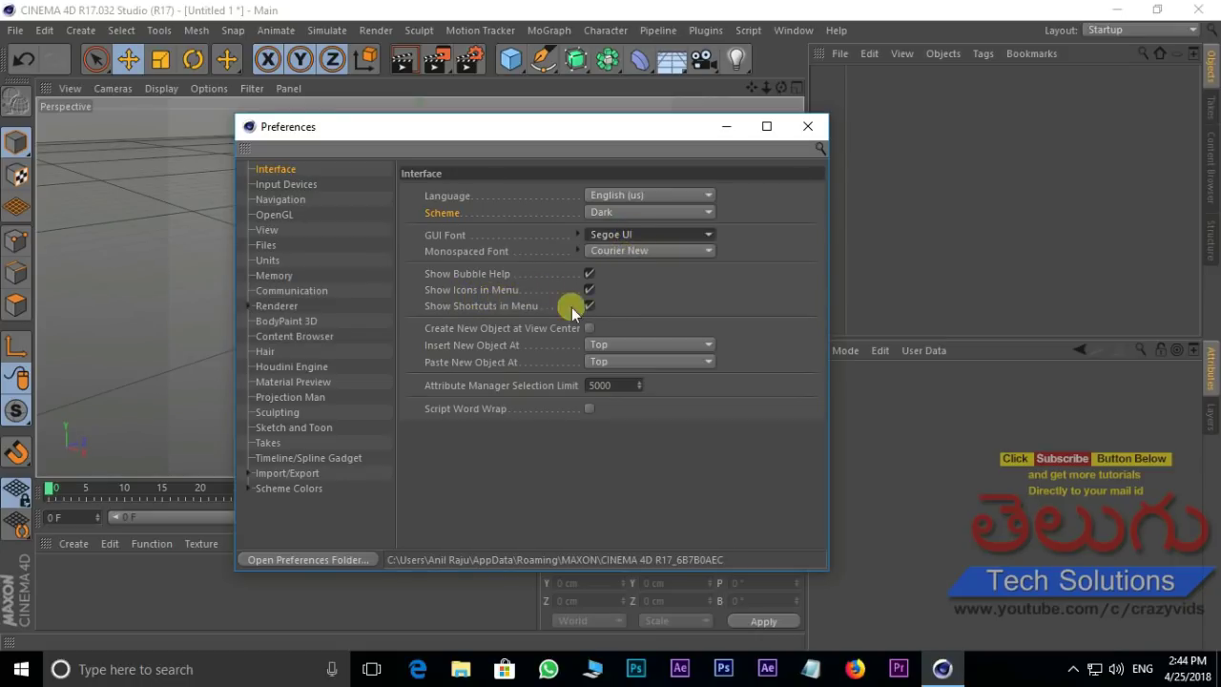
Toggle Show Icons in Menu off and on, comparing the Create and Select menus, leaving it on.
click(591, 291)
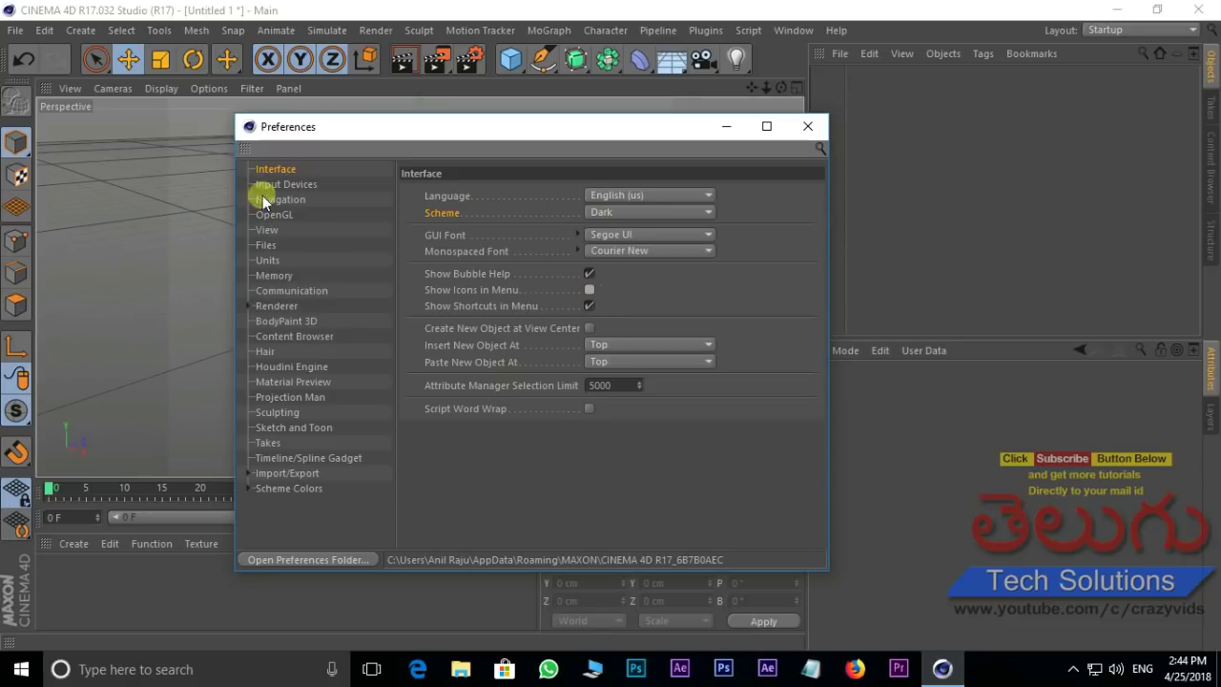
click(82, 31)
mouse_move(78, 255)
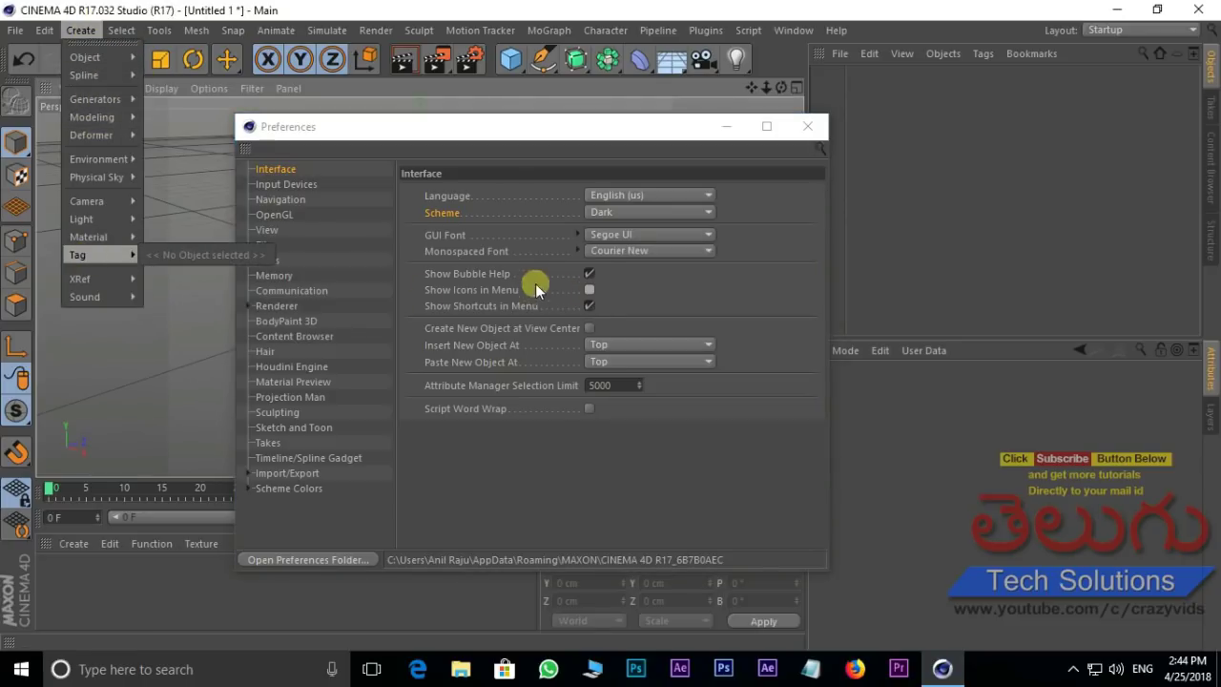
click(591, 289)
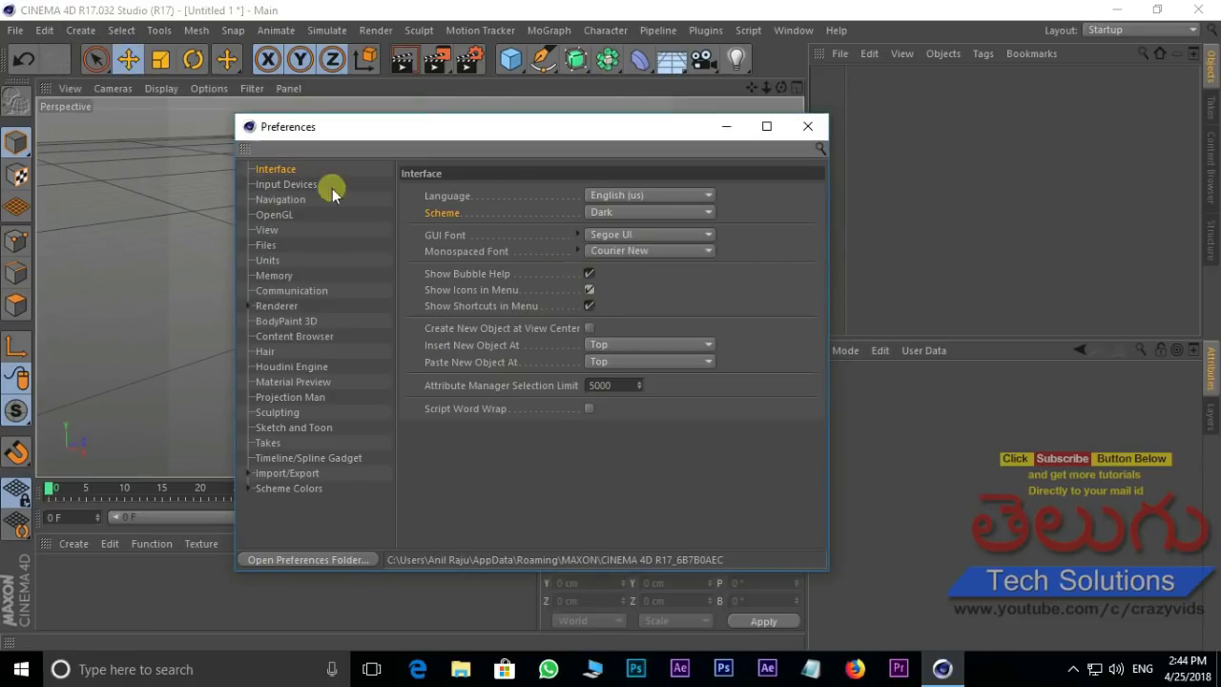
click(121, 31)
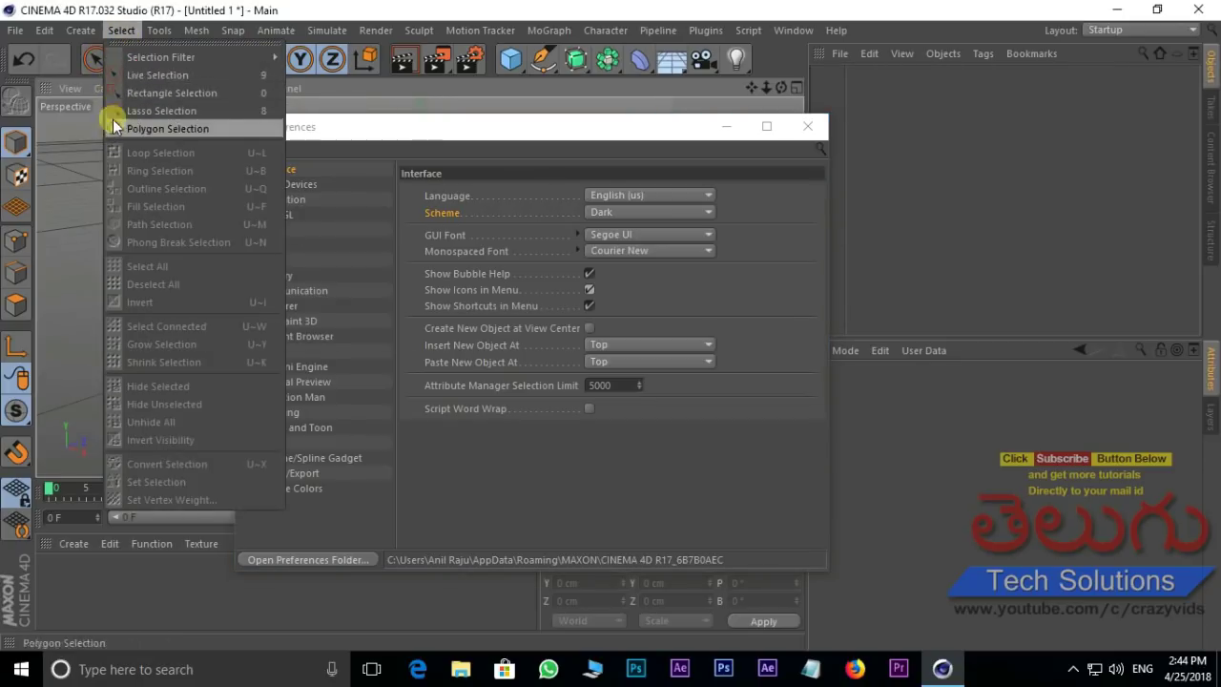
click(593, 289)
click(121, 31)
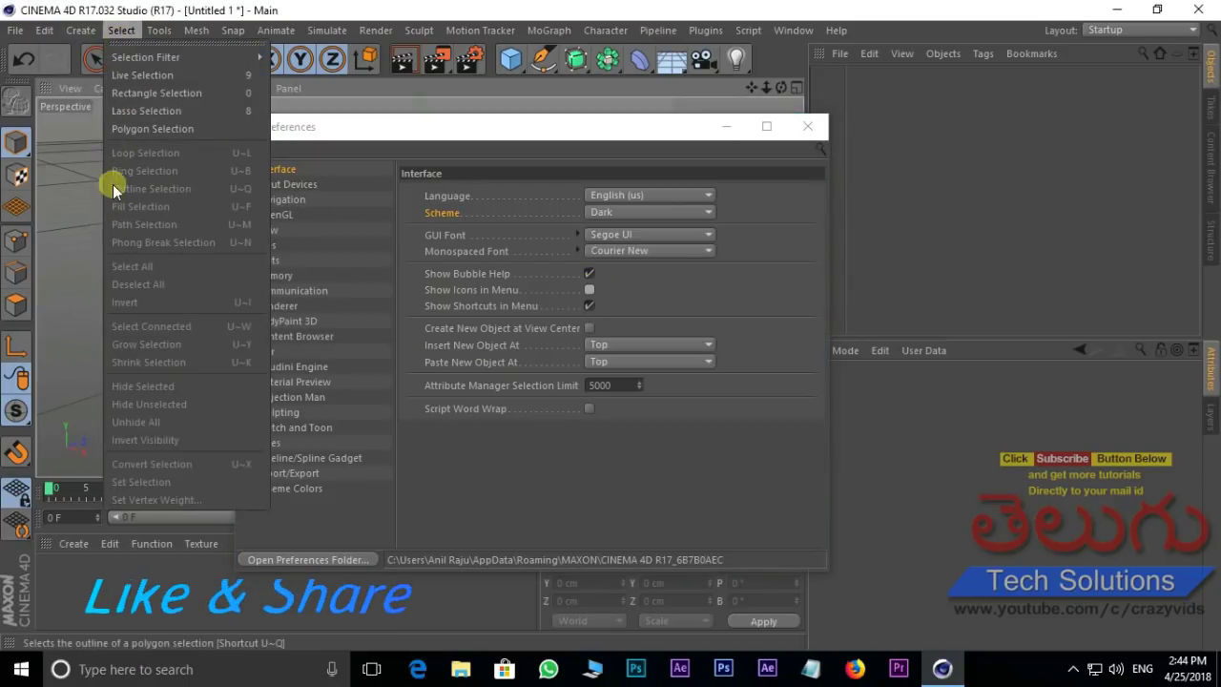
click(590, 290)
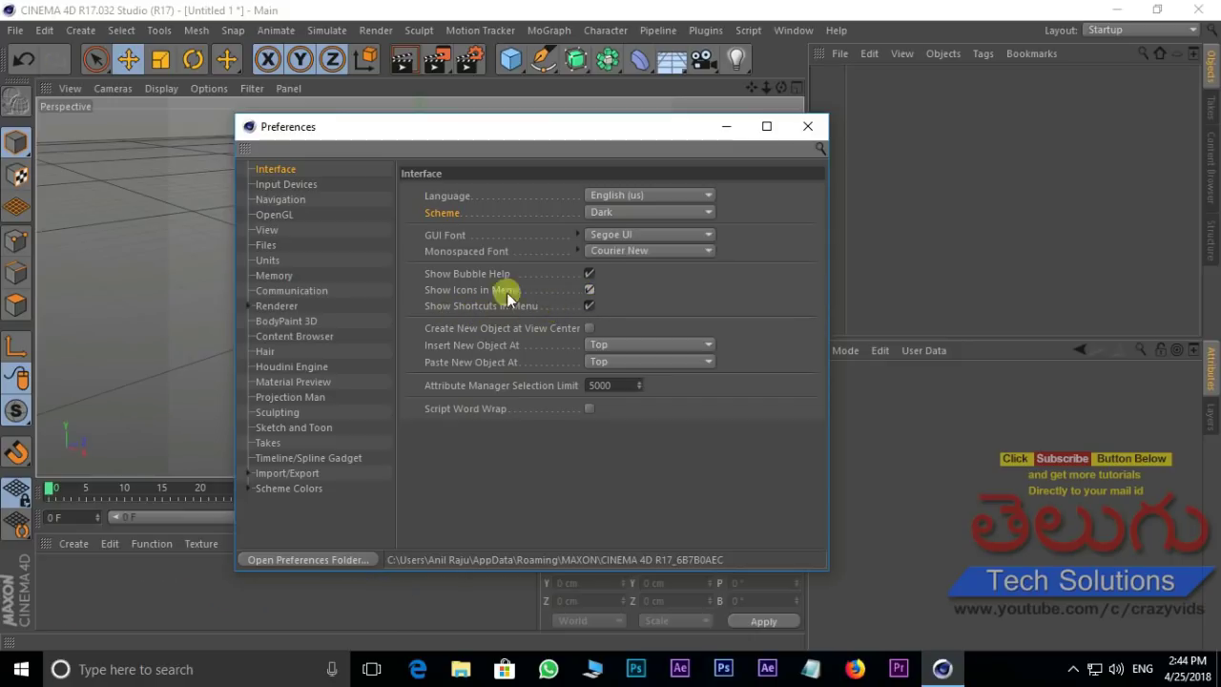
click(80, 31)
mouse_move(121, 31)
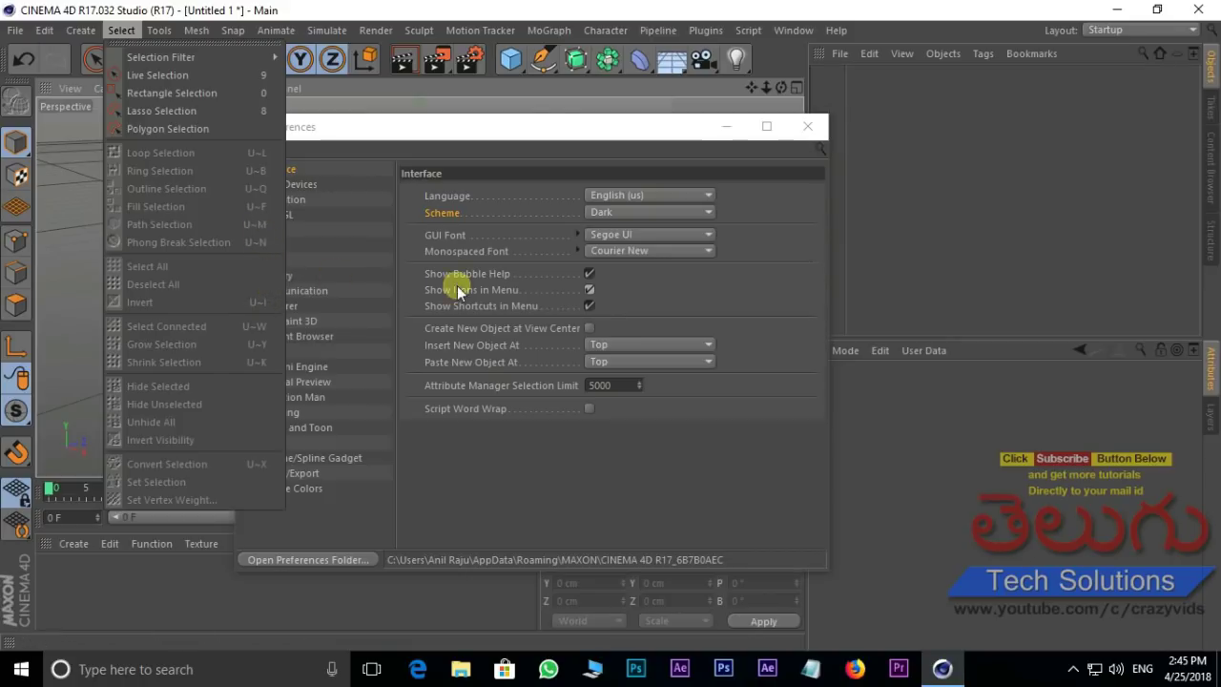
Turn off Show Shortcuts in Menu, check the Select menu, then turn it back on.
click(611, 311)
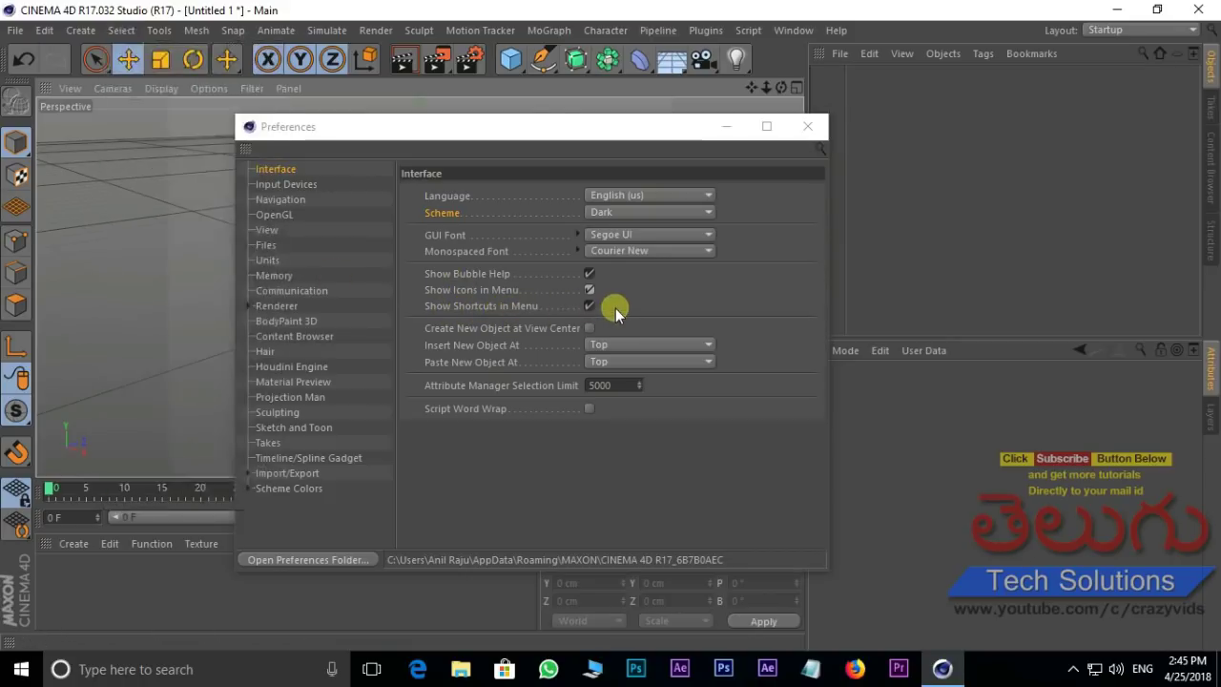
click(590, 306)
click(122, 29)
mouse_move(161, 58)
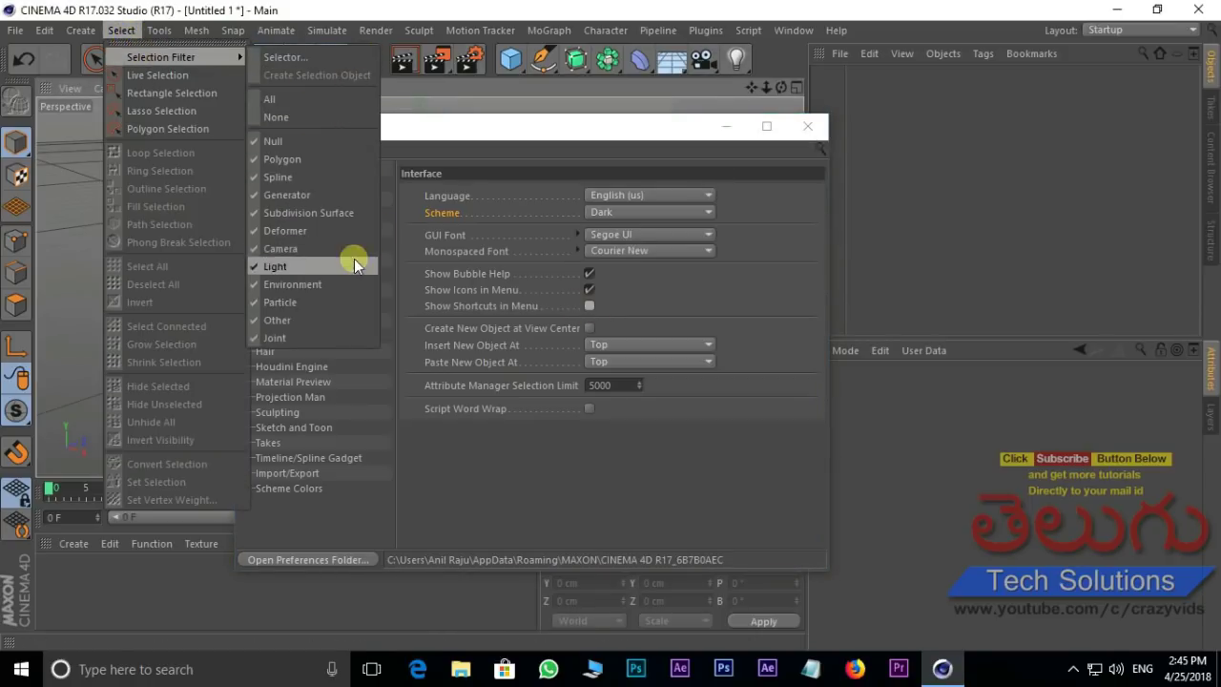
click(619, 298)
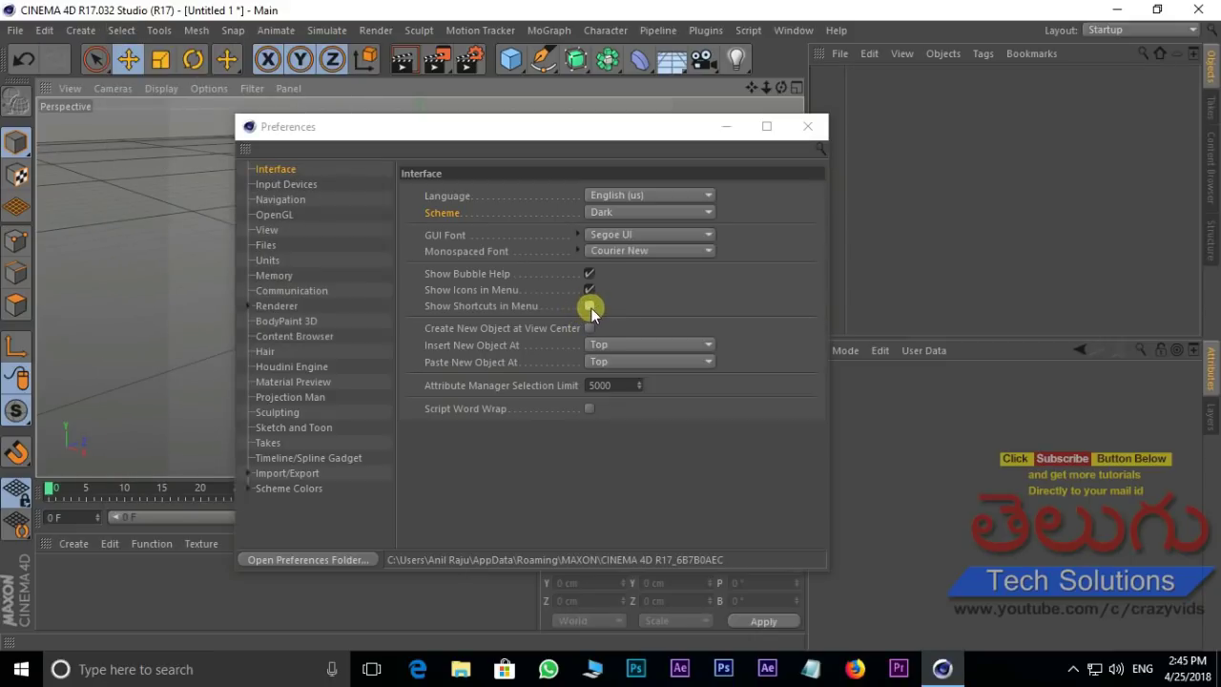
click(592, 305)
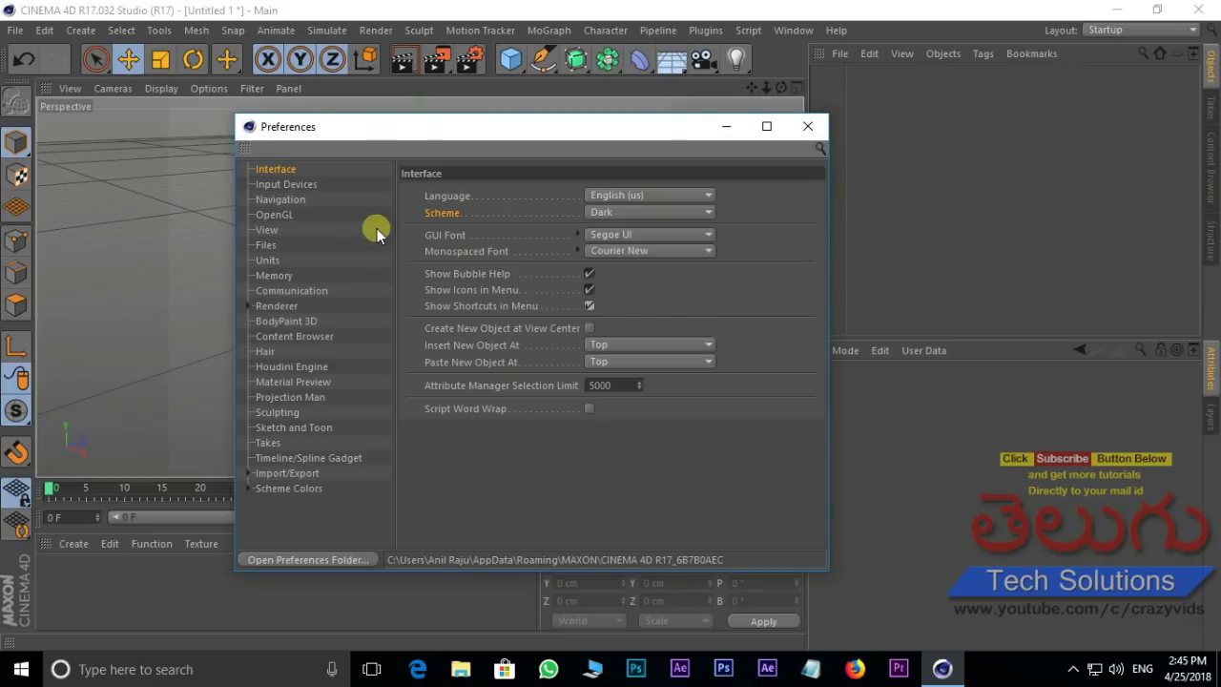
In Navigation preferences, try other Pan and Dolly/Zoom Speeds, then set both back to 100%.
click(286, 203)
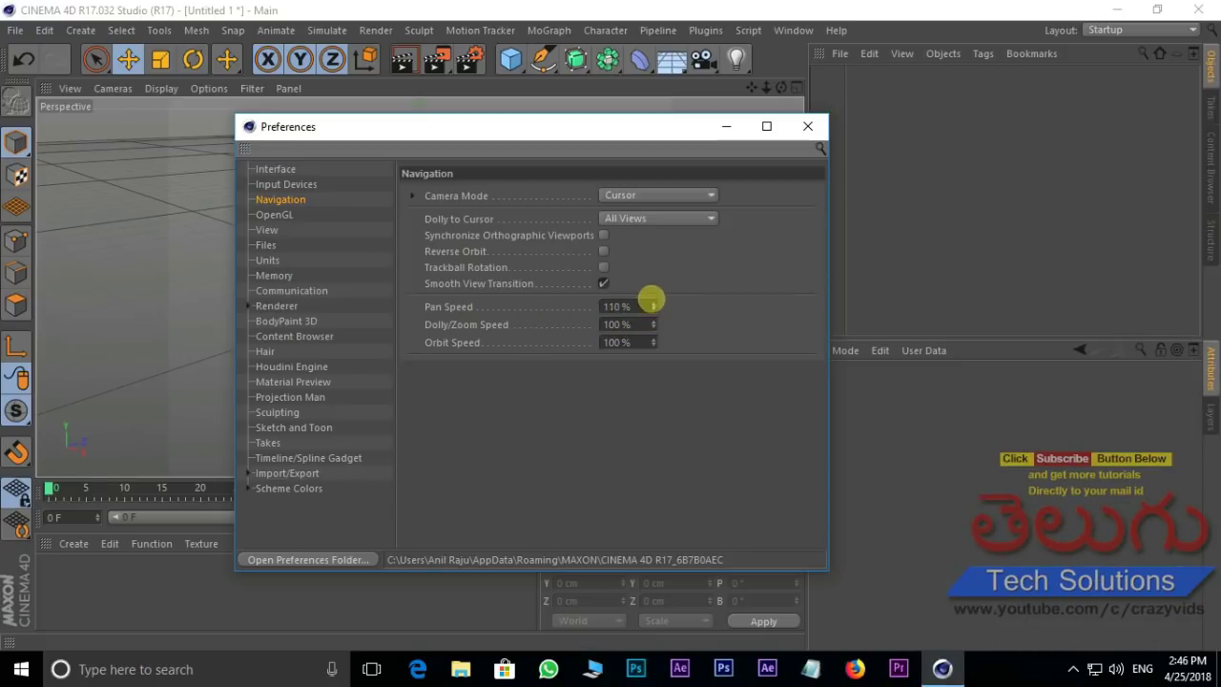
drag(653, 305, 658, 303)
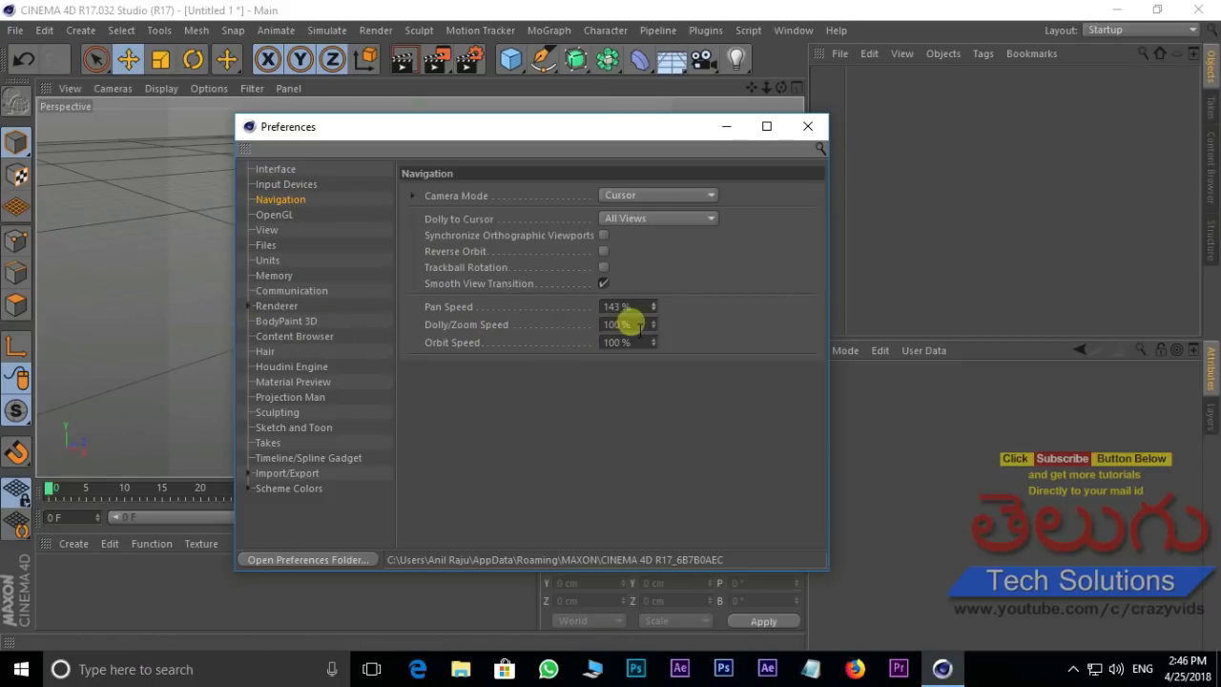
drag(653, 325, 563, 309)
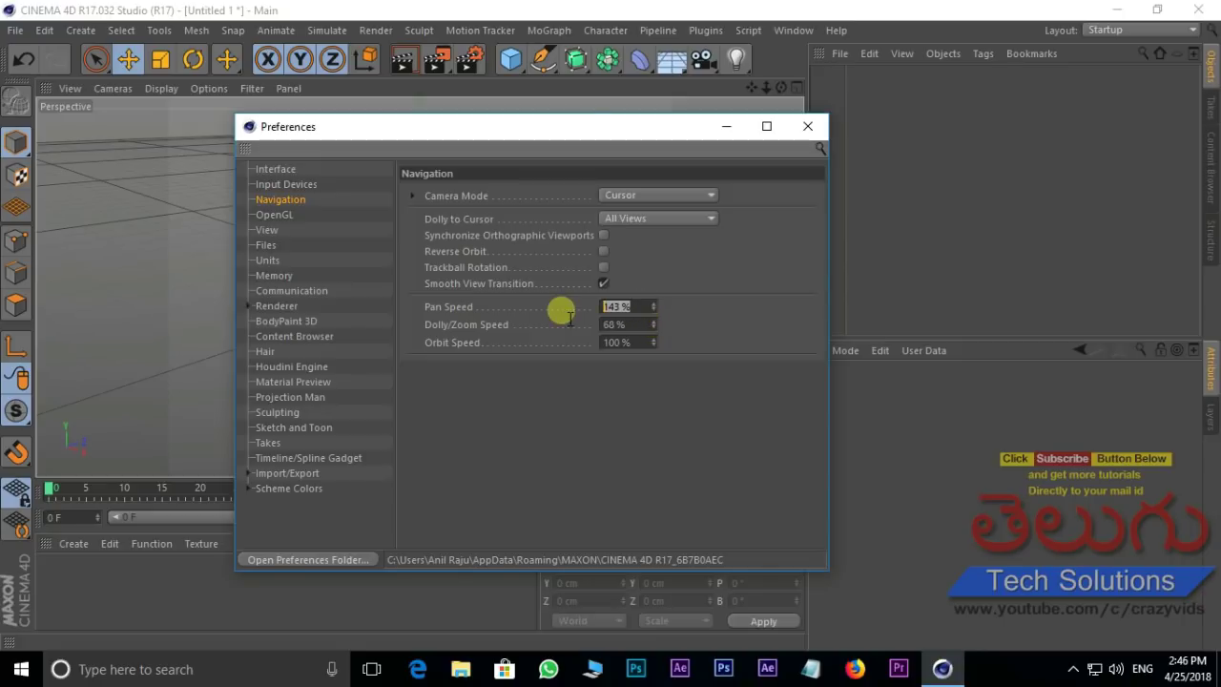
text(100)
key(Return)
drag(633, 326, 495, 336)
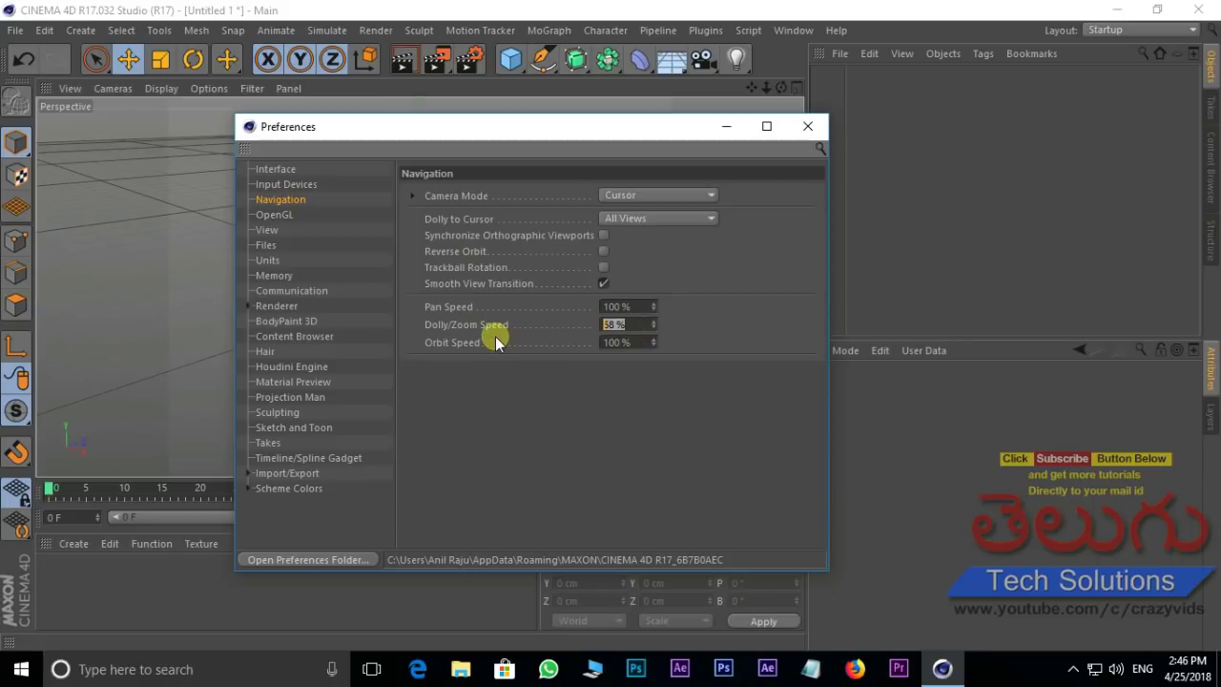
text(100)
key(Return)
On the OpenGL preferences page, switch Use OpenGL off and back on.
click(291, 213)
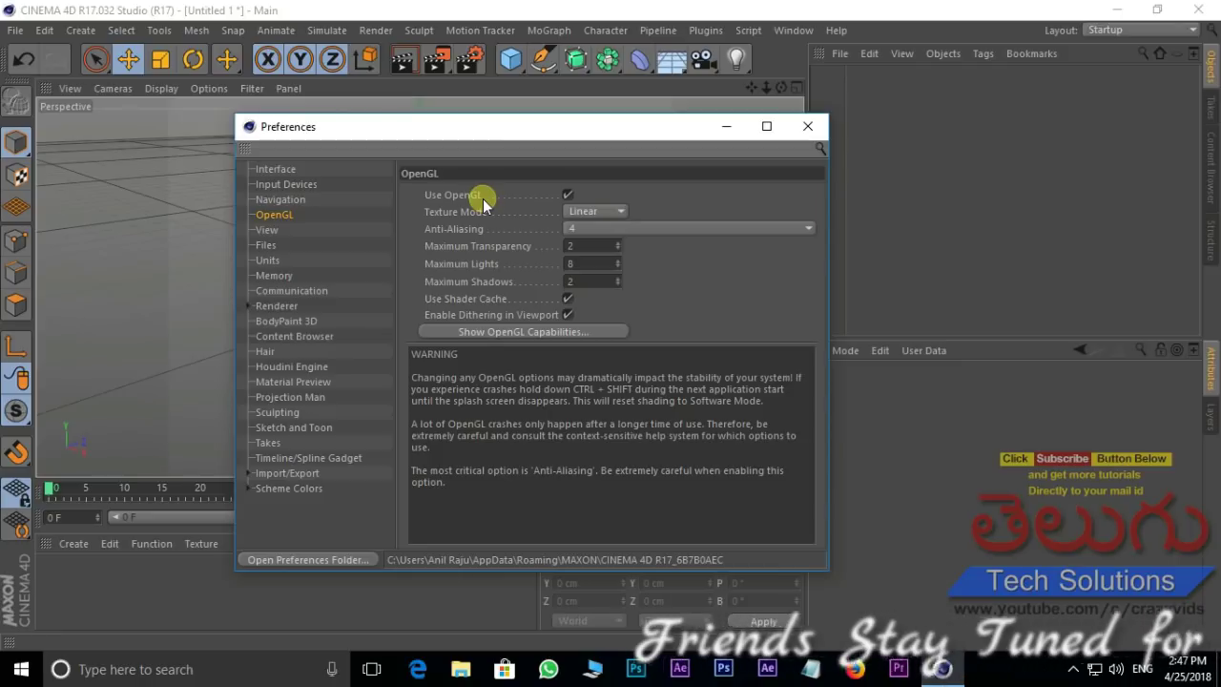
click(567, 194)
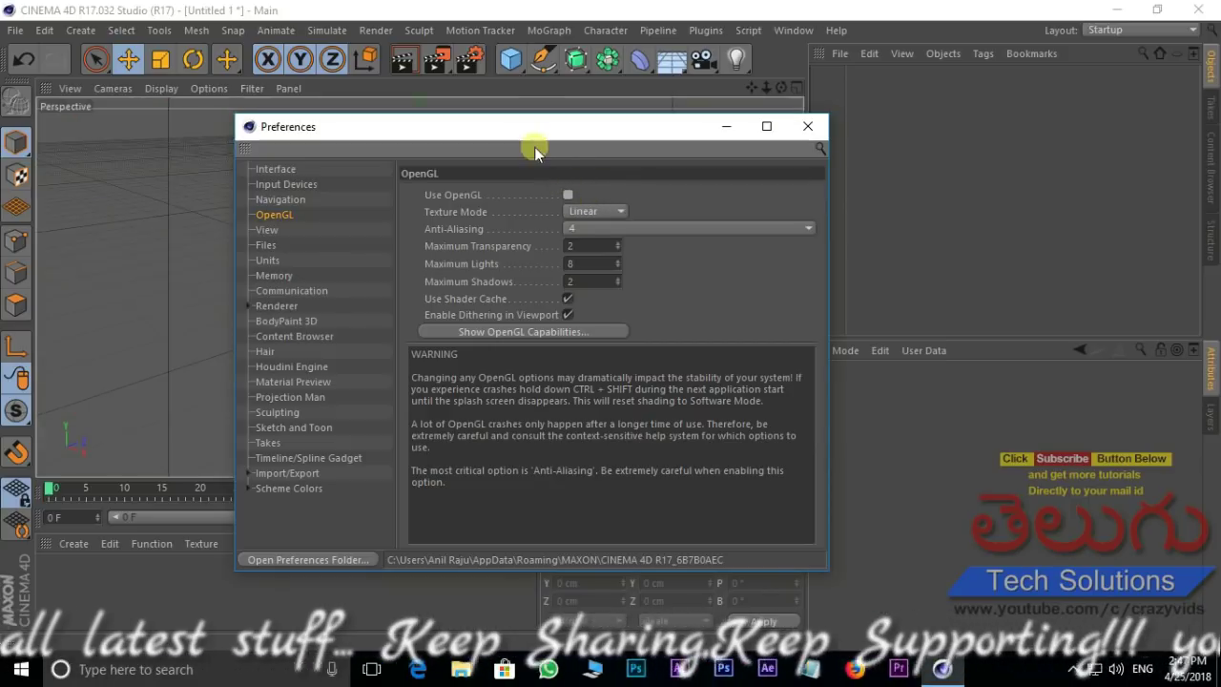
drag(524, 129, 916, 146)
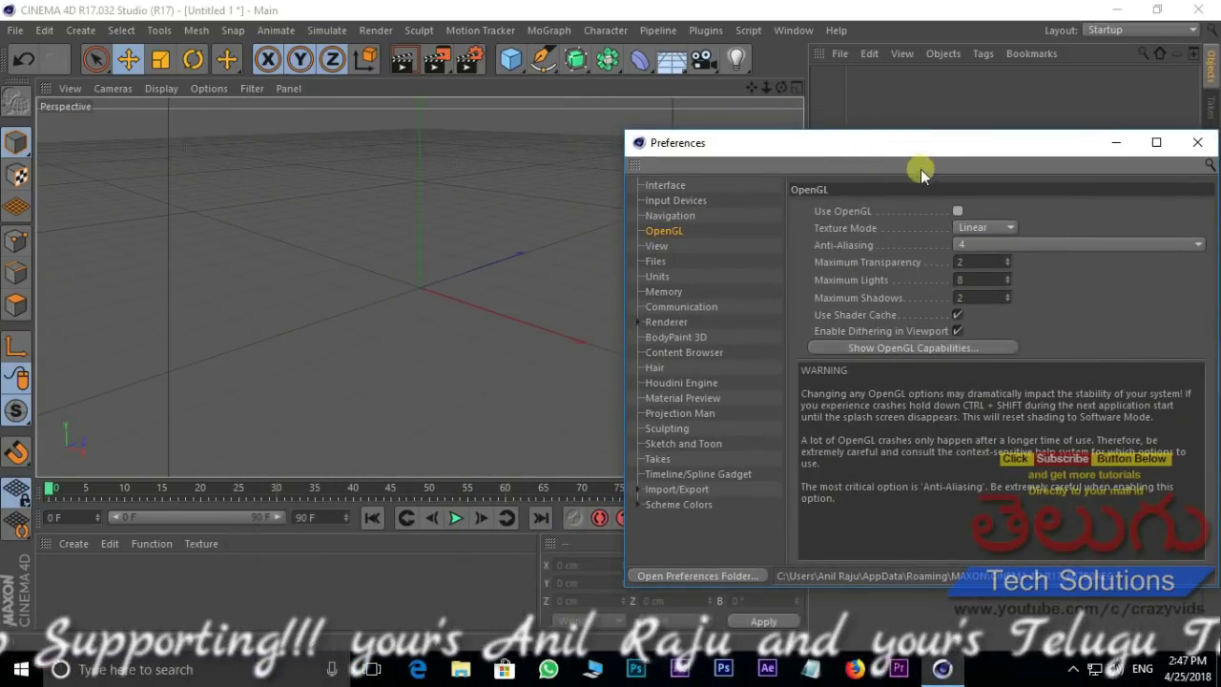
click(958, 211)
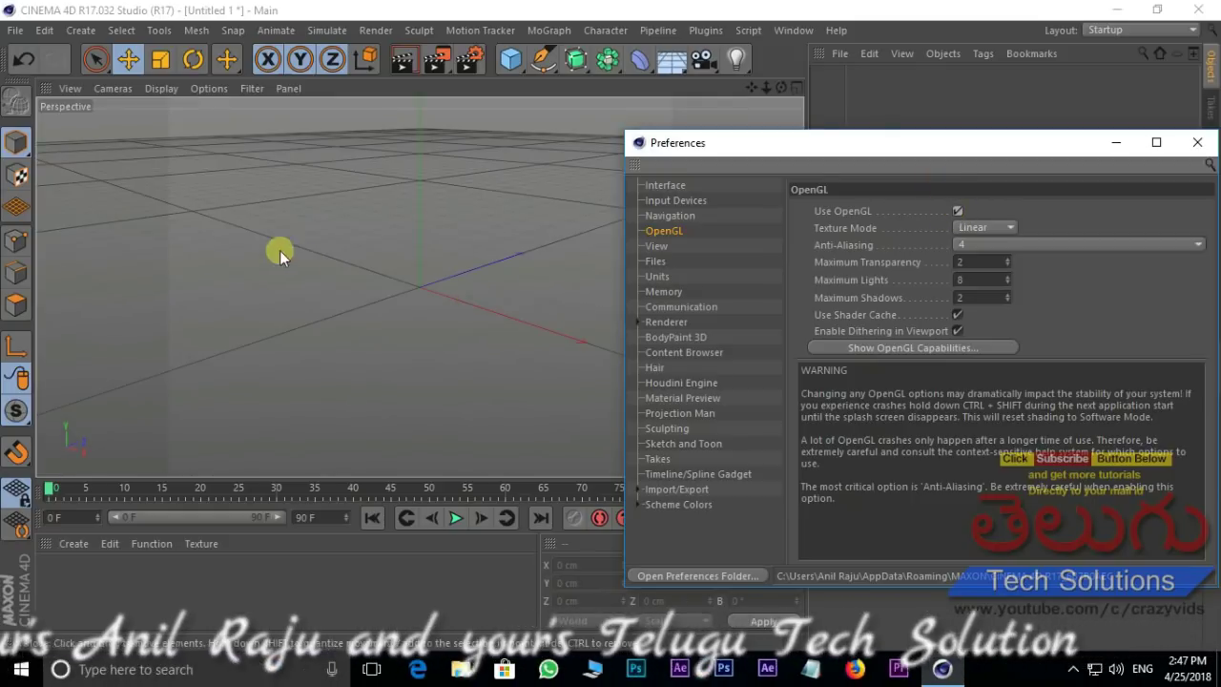
mouse_move(915, 147)
mouse_down()
mouse_move(848, 152)
mouse_move(734, 129)
mouse_up()
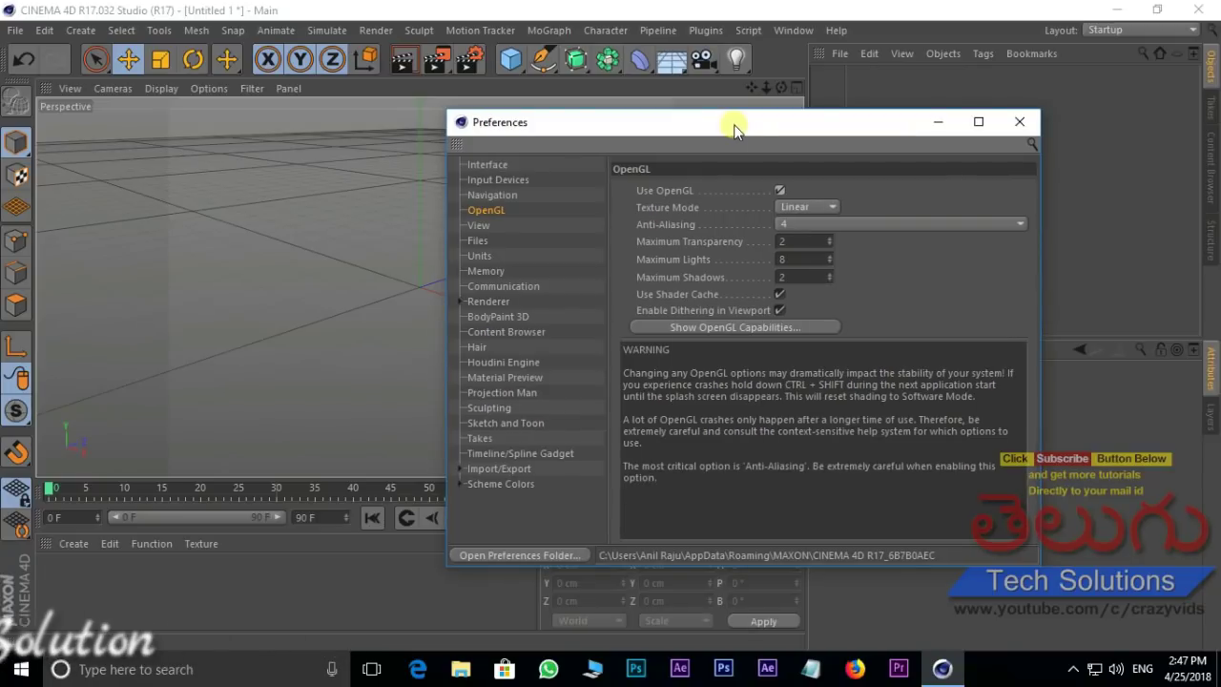
click(744, 330)
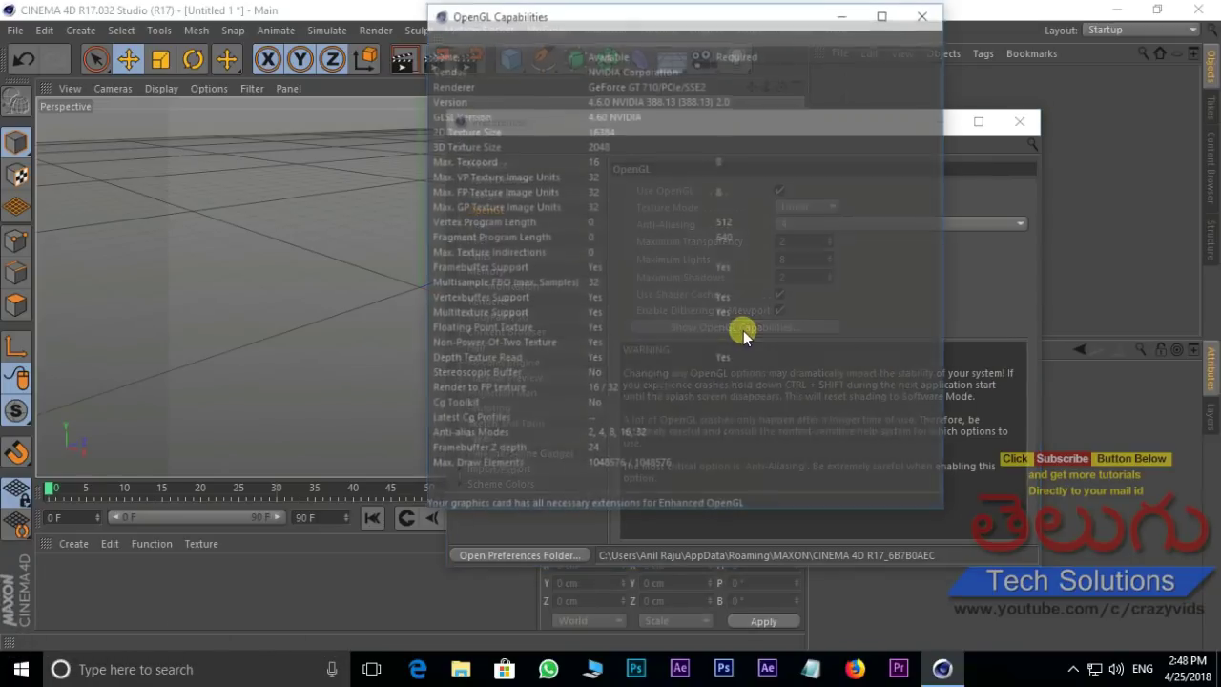
mouse_move(685, 20)
mouse_down()
mouse_move(725, 88)
mouse_move(710, 82)
mouse_up()
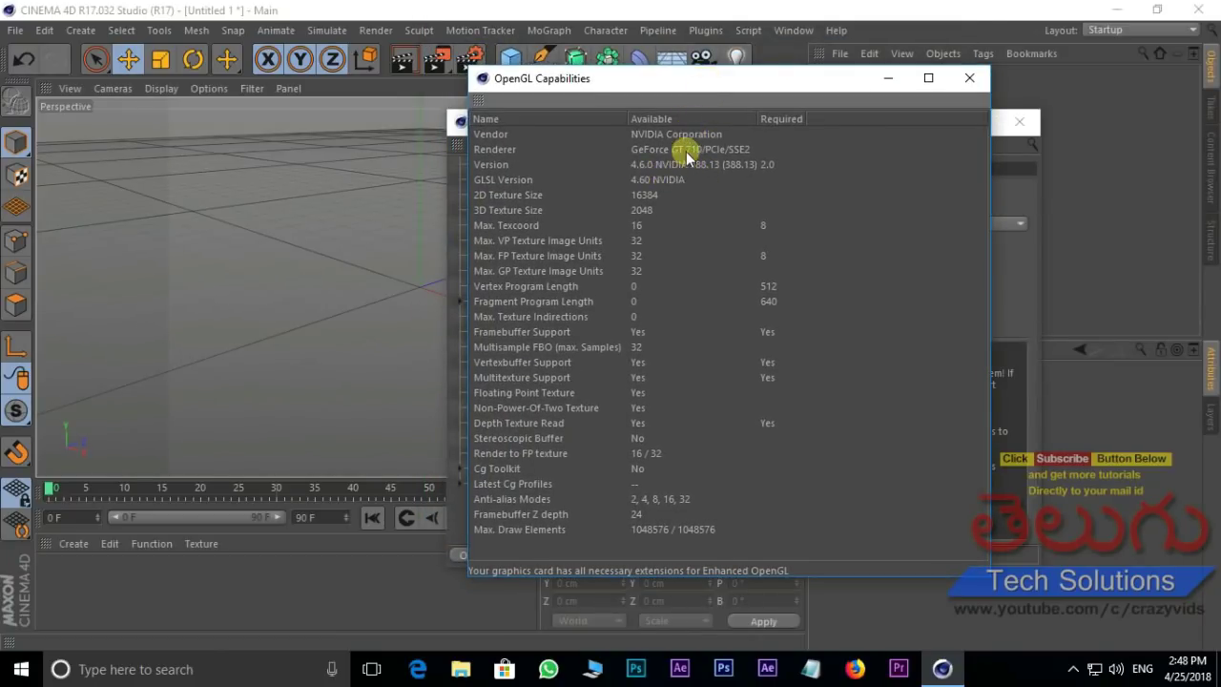
drag(724, 87, 753, 86)
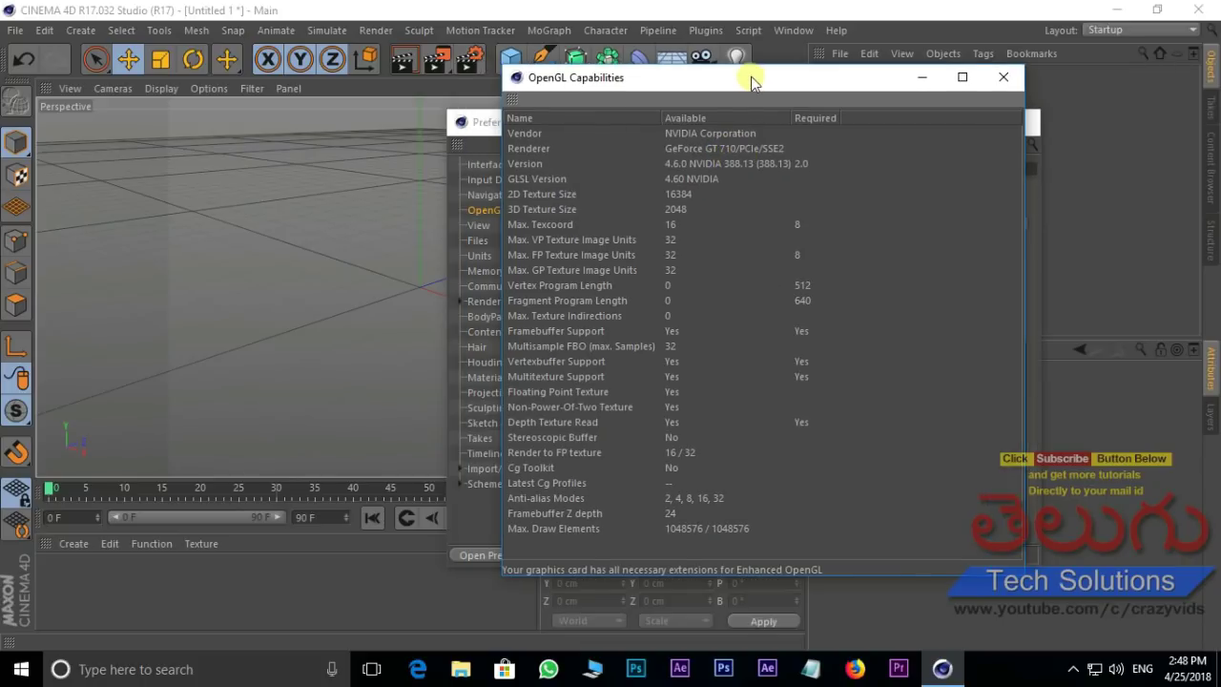
click(1000, 77)
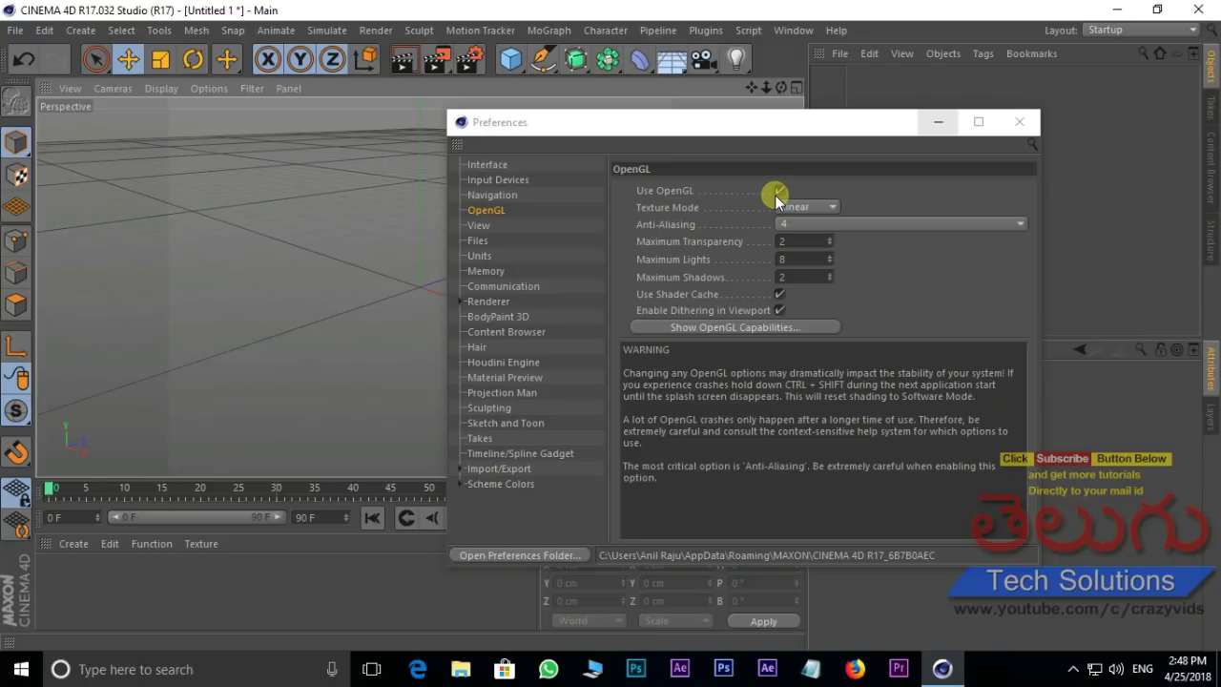
mouse_move(755, 129)
mouse_down()
mouse_move(776, 132)
mouse_move(657, 112)
mouse_up()
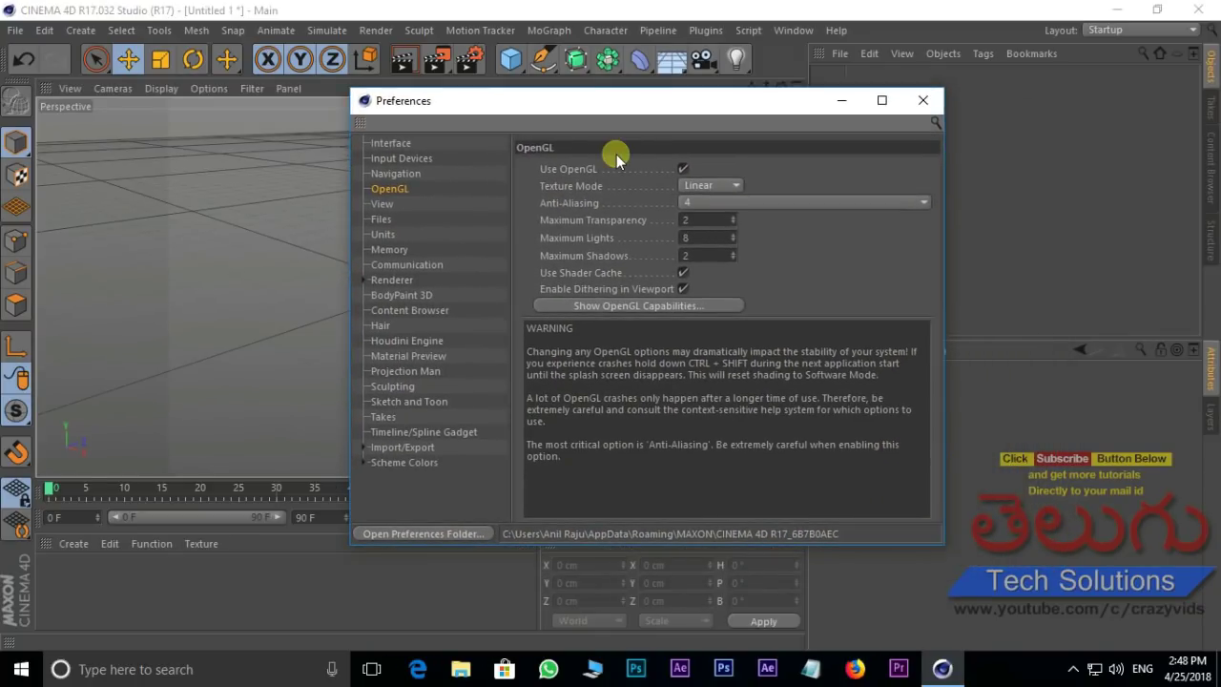
In Files preferences, enable Auto-Save, try longer intervals, then reset to 5 minutes and disable it.
click(382, 221)
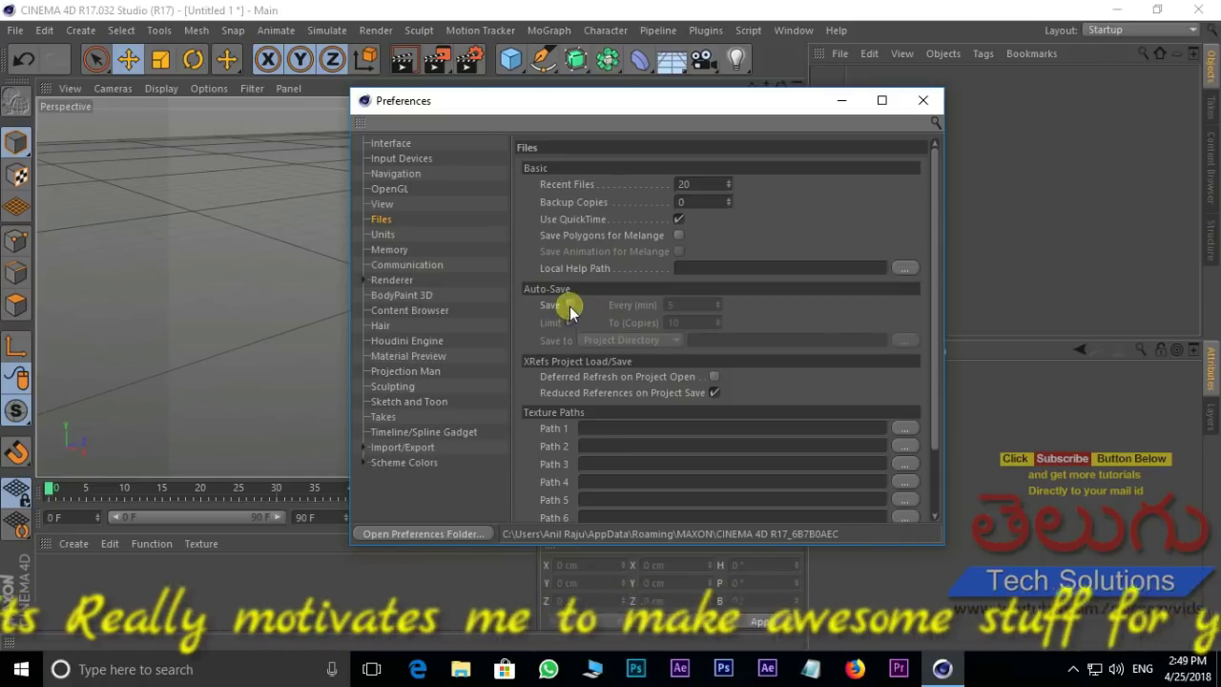
click(571, 305)
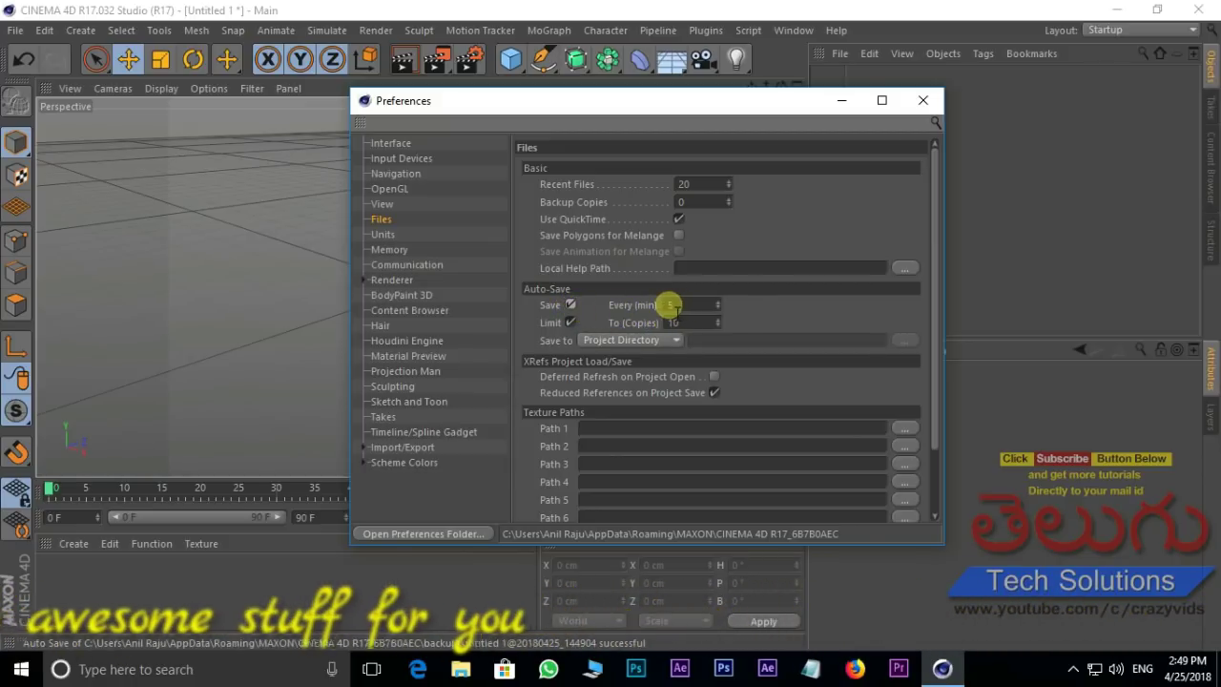
click(717, 303)
click(717, 303)
click(718, 302)
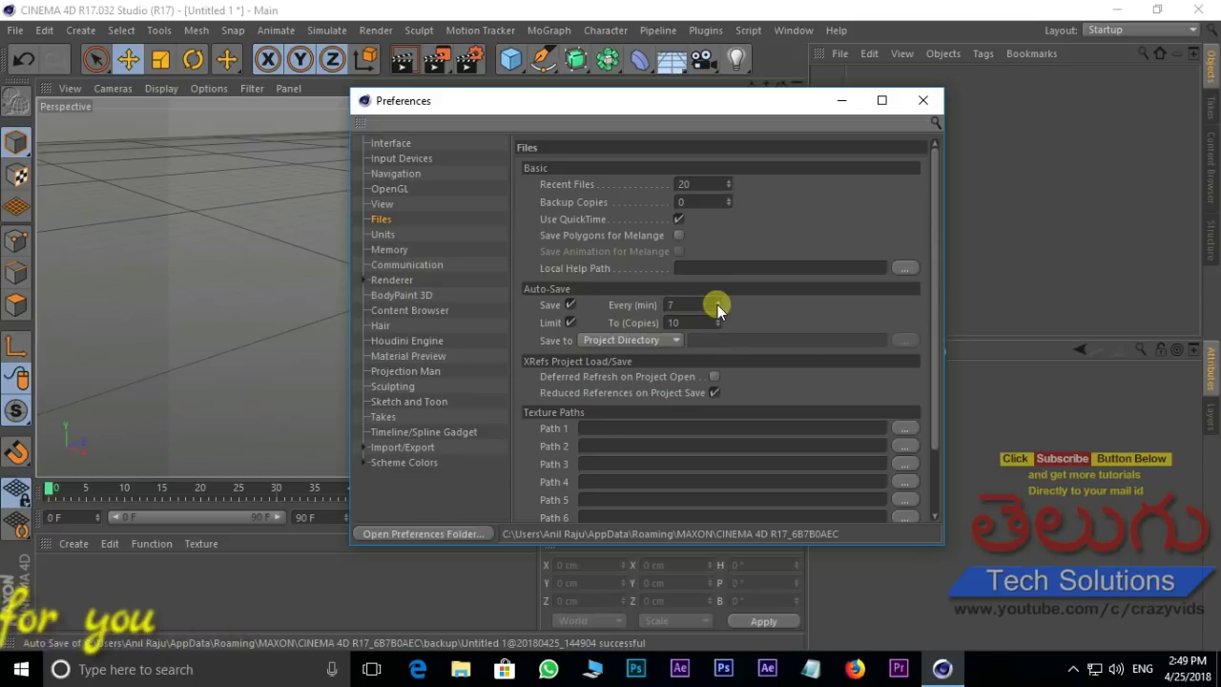
click(717, 303)
click(718, 302)
click(718, 300)
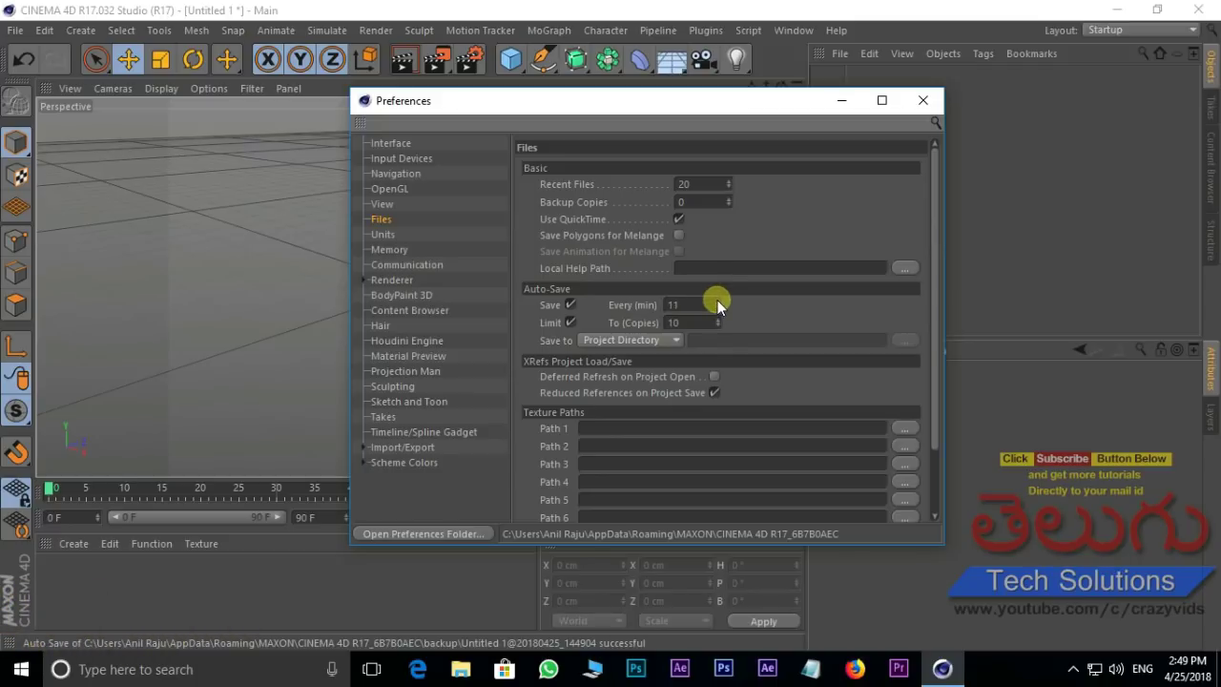
drag(718, 306, 639, 302)
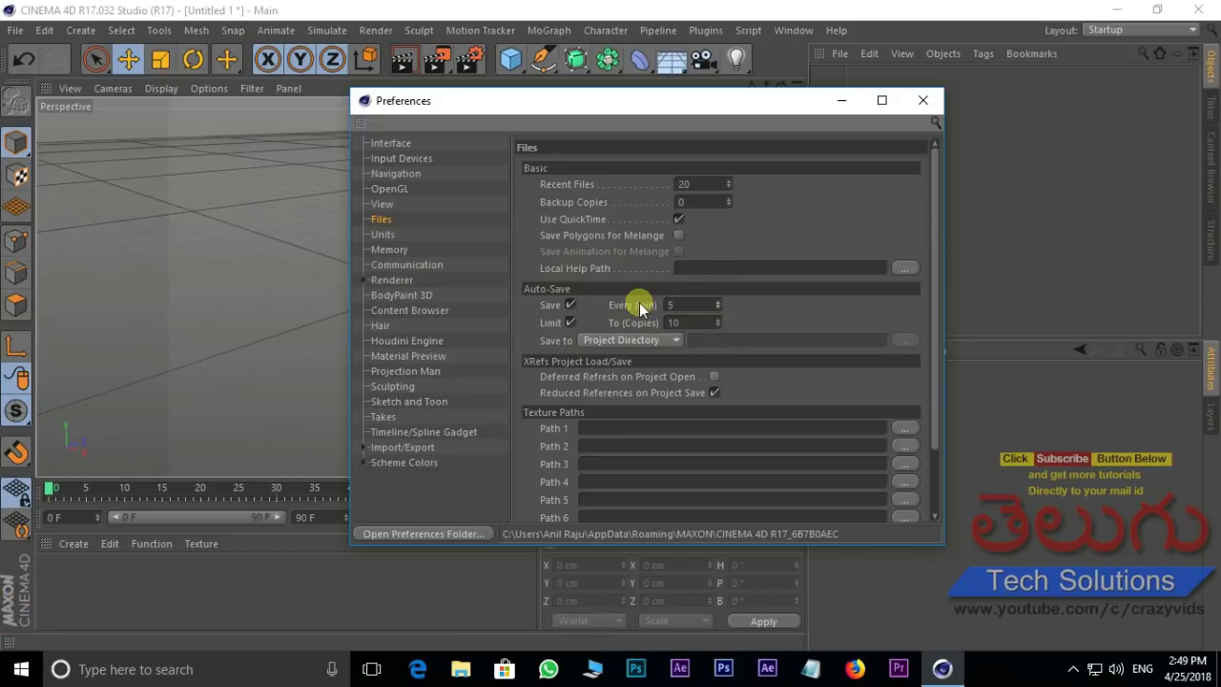
click(570, 305)
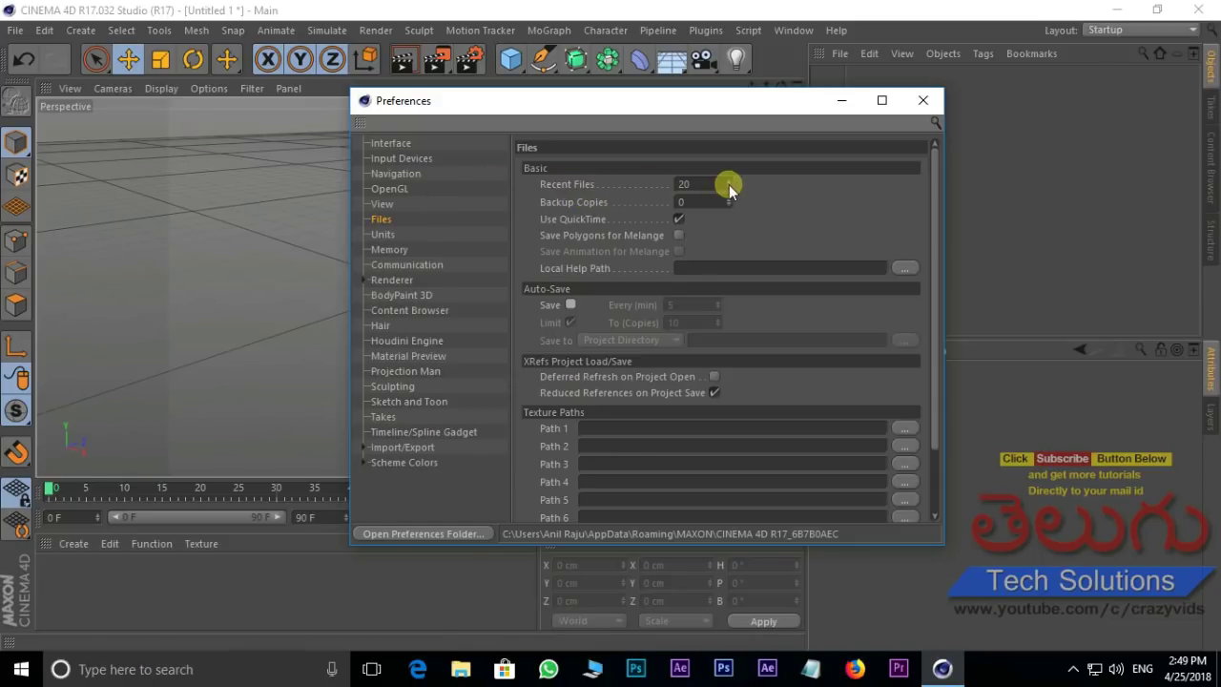
Select the Recent Files (20) and Backup Copies values for editing.
click(691, 185)
click(706, 183)
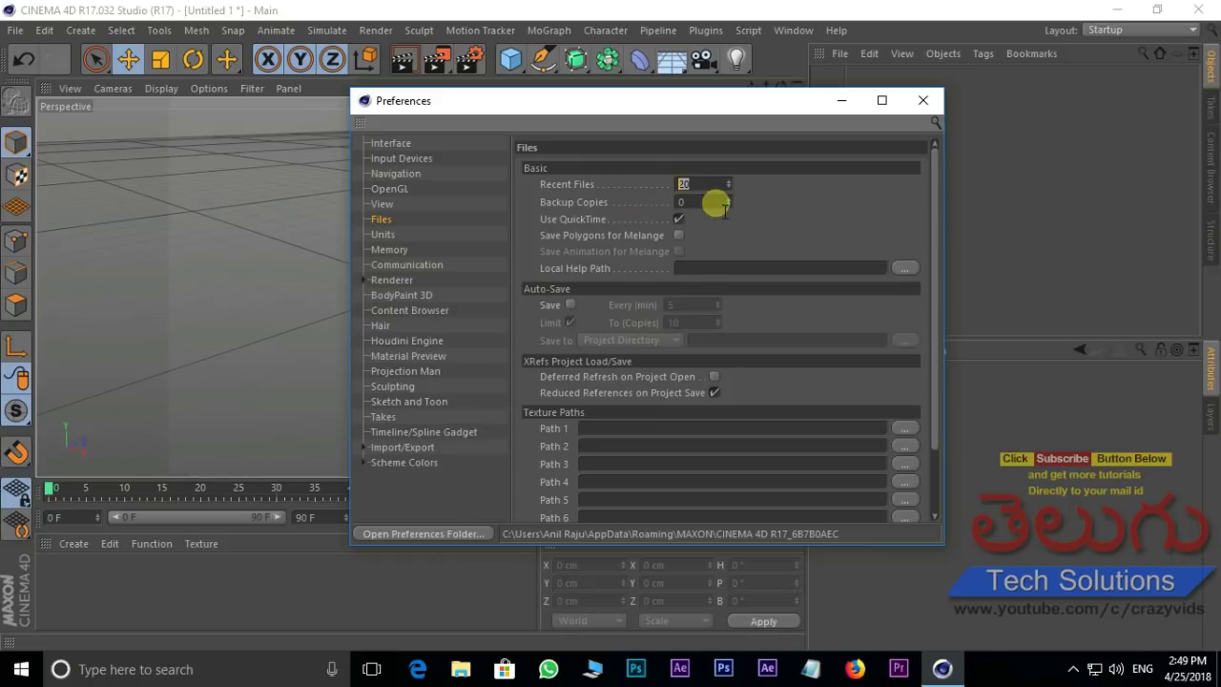
mouse_move(703, 202)
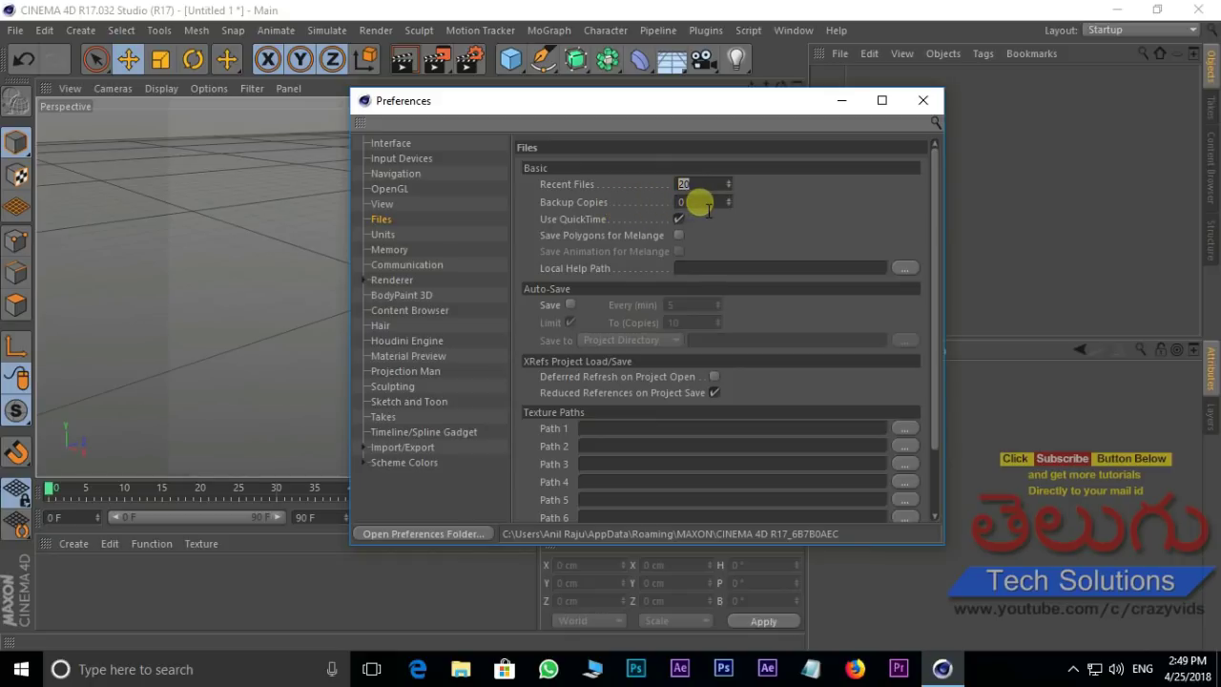
click(681, 203)
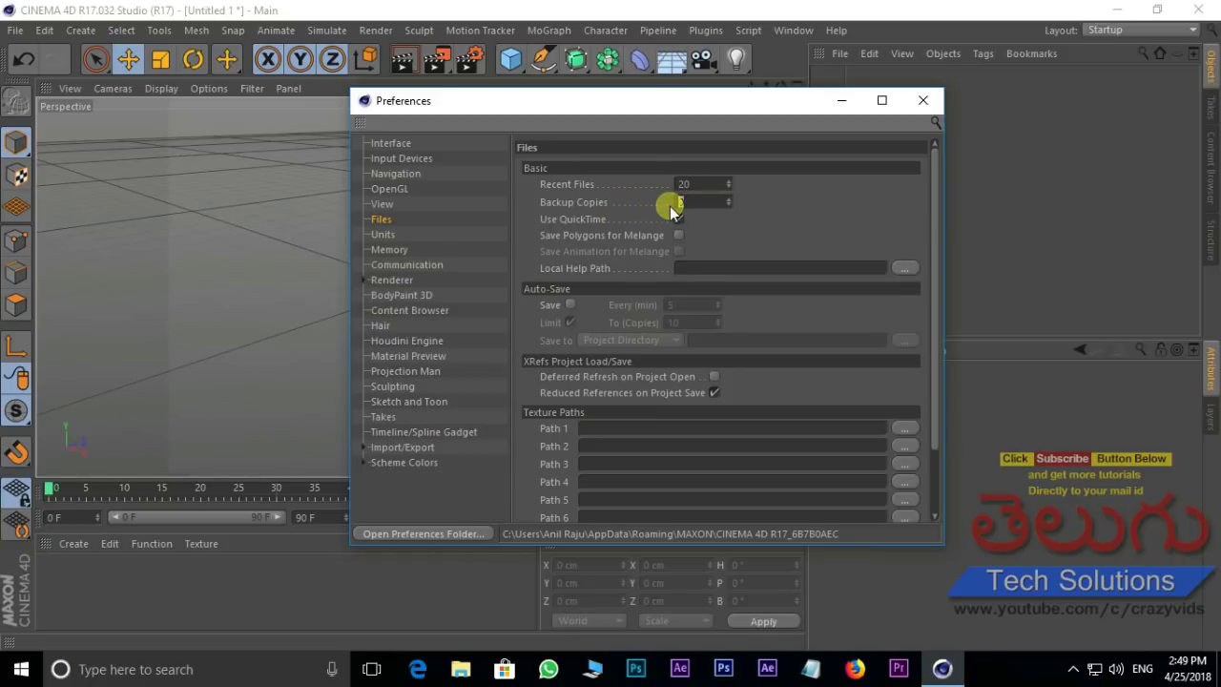
click(678, 217)
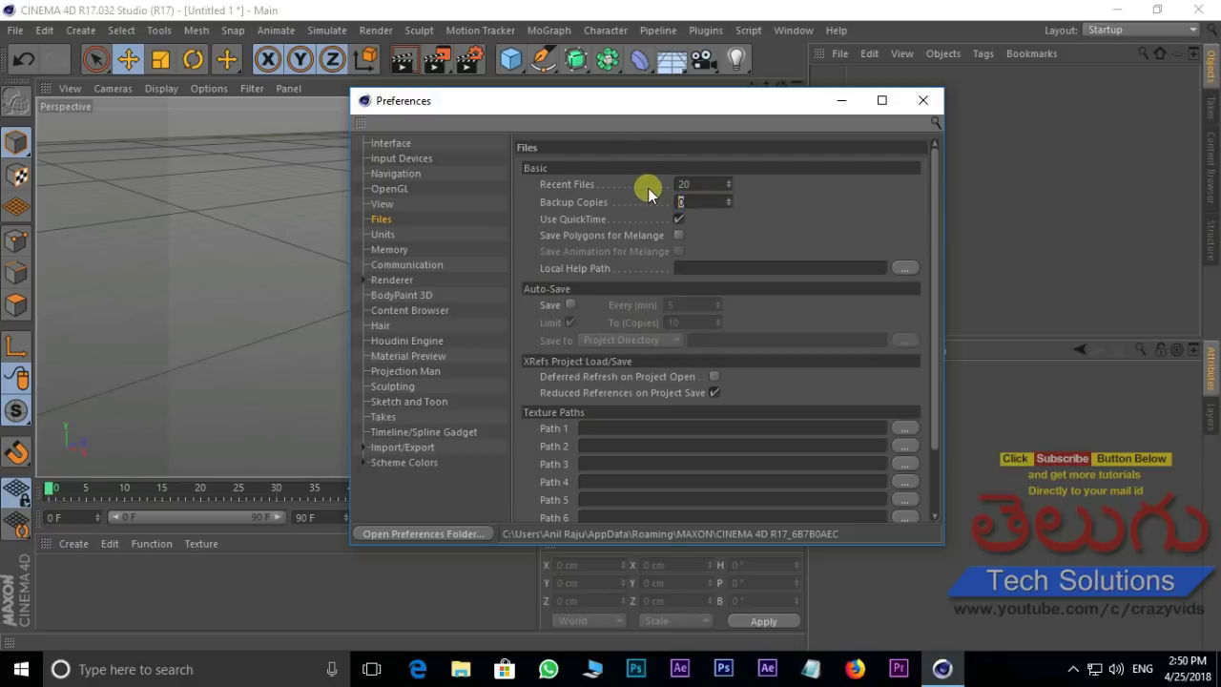
Check the Unit Display list in Units, keeping Centimeters, then open Memory preferences (Undo Depth 30).
click(384, 235)
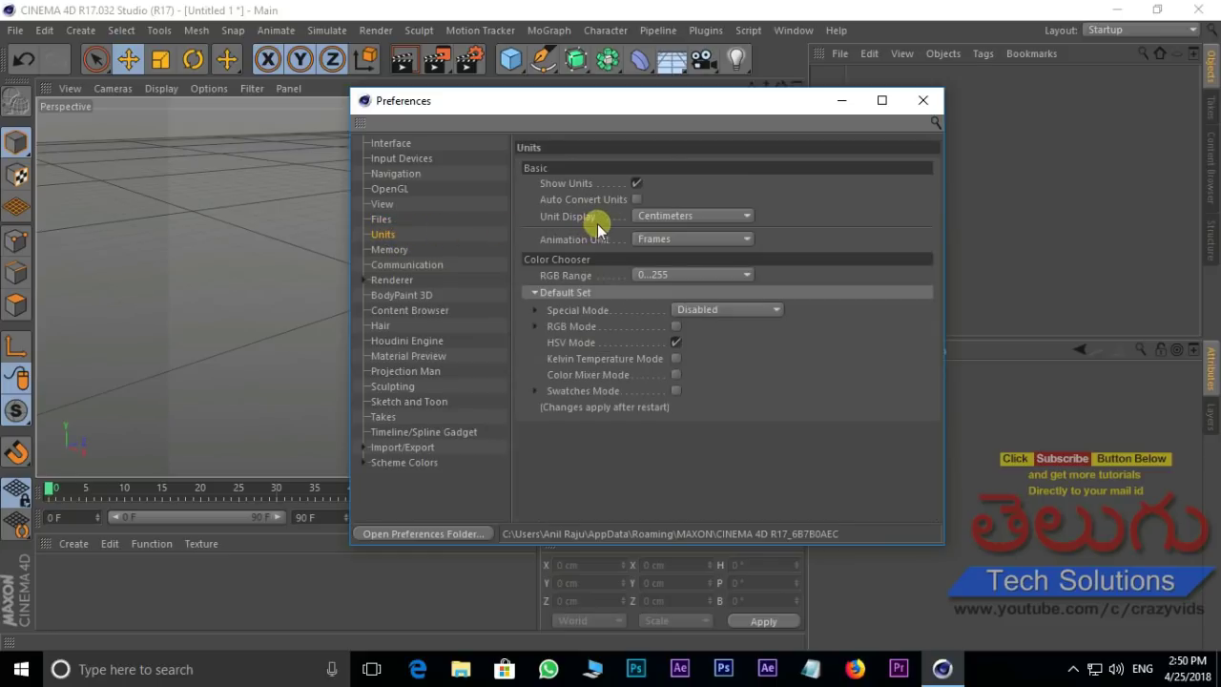
click(749, 214)
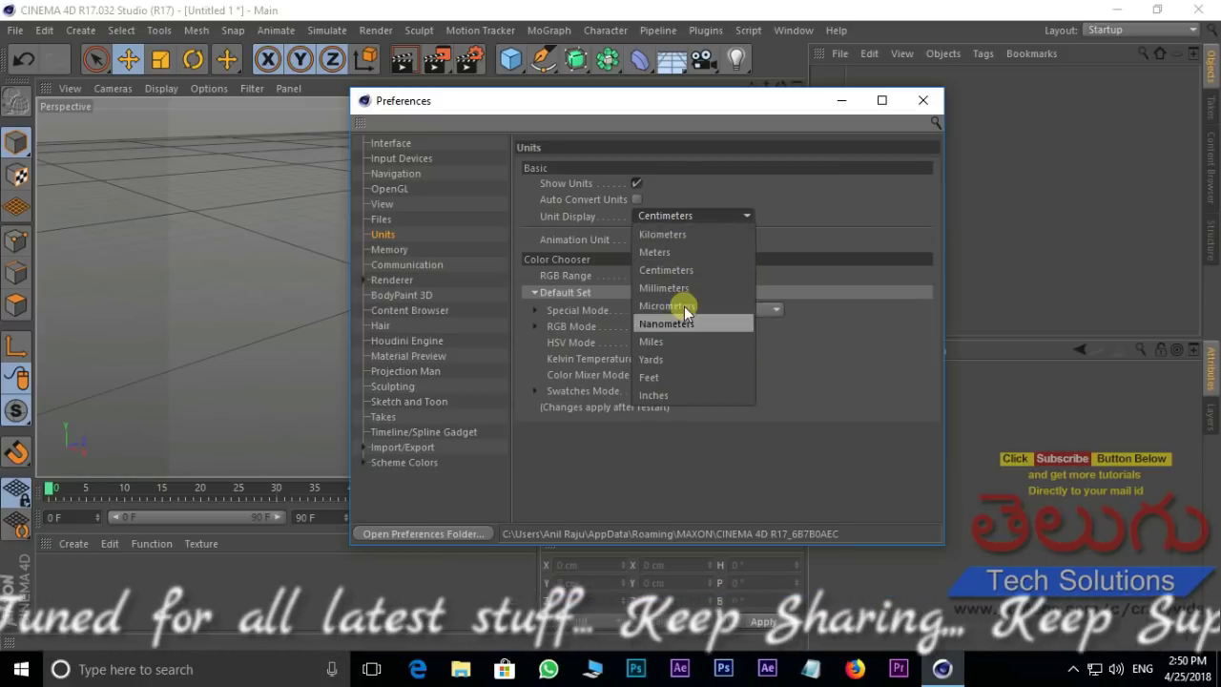
click(378, 236)
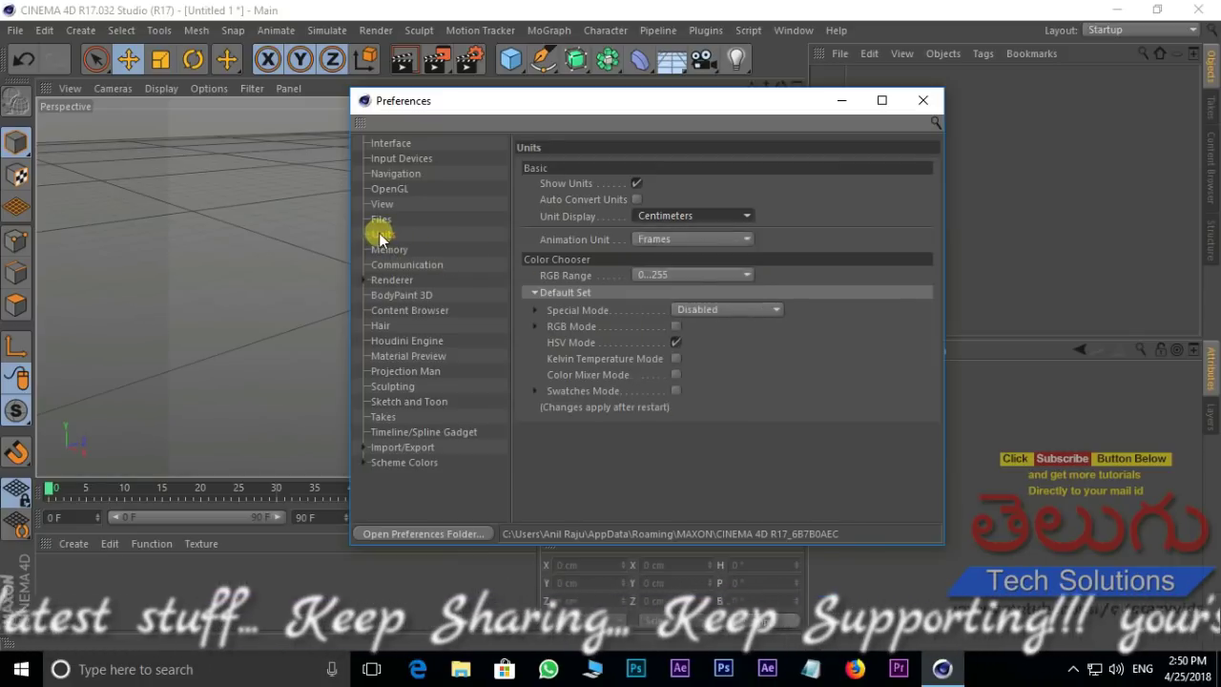
click(387, 251)
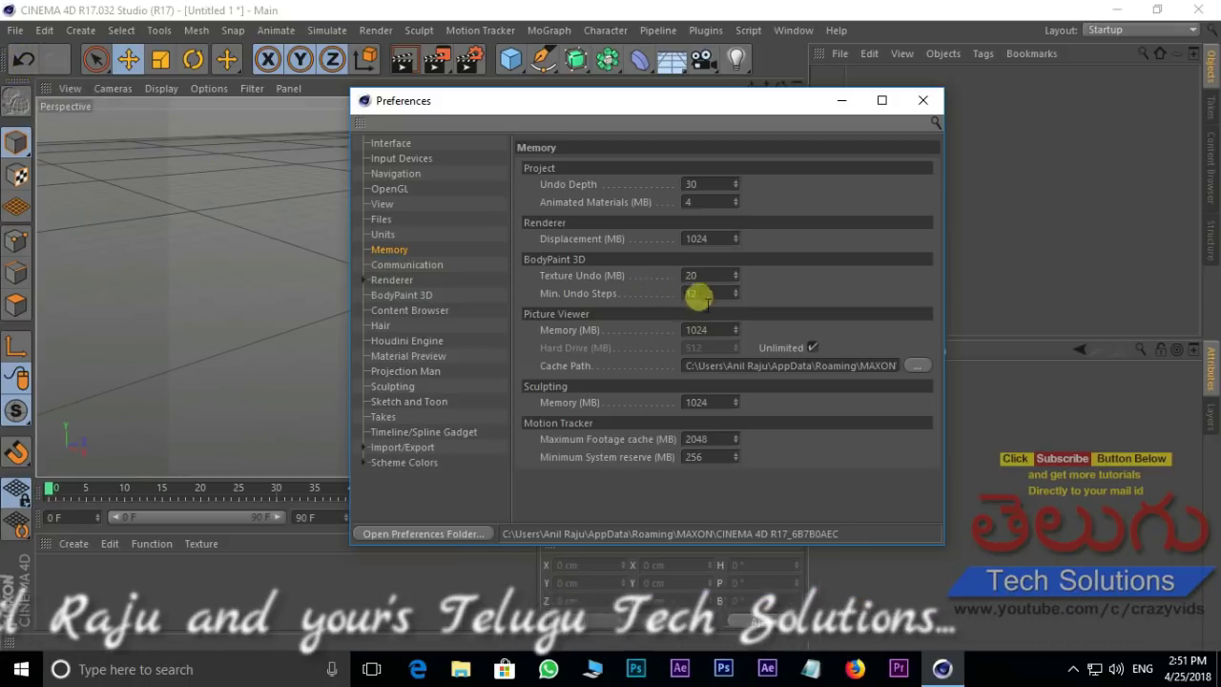
Set Min. Undo Steps to 12, then expand Import/Export and browse its format settings.
double_click(696, 294)
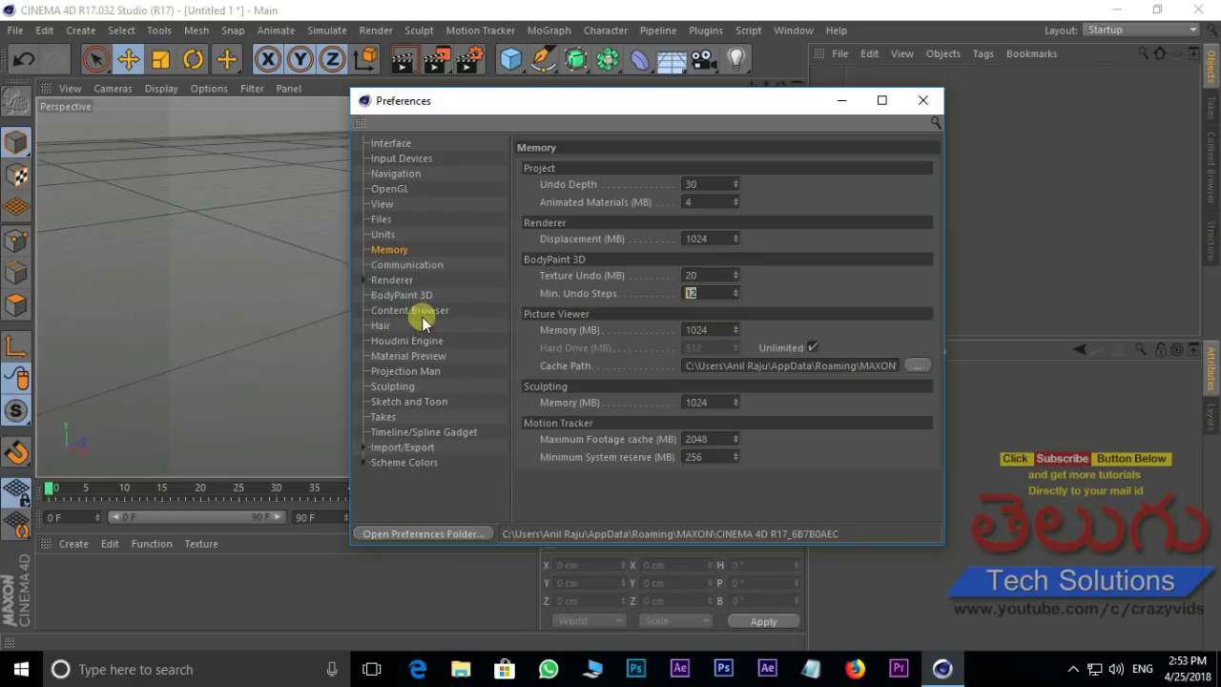
click(364, 449)
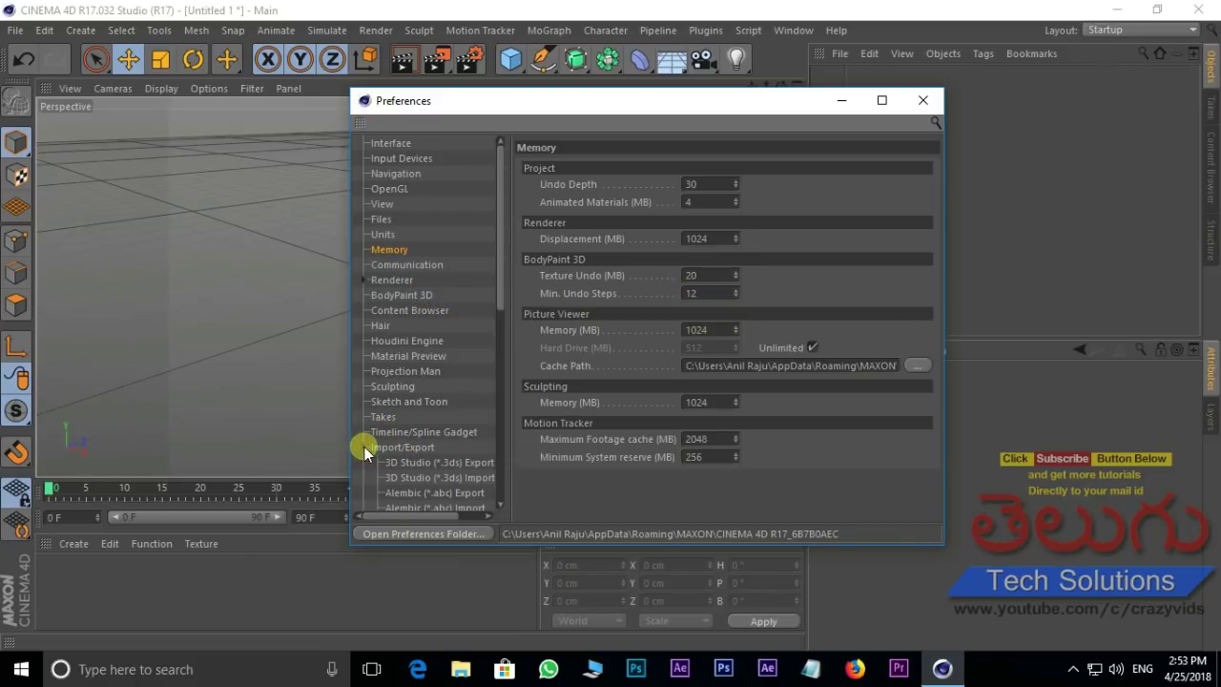
scroll(365, 452, down, 5)
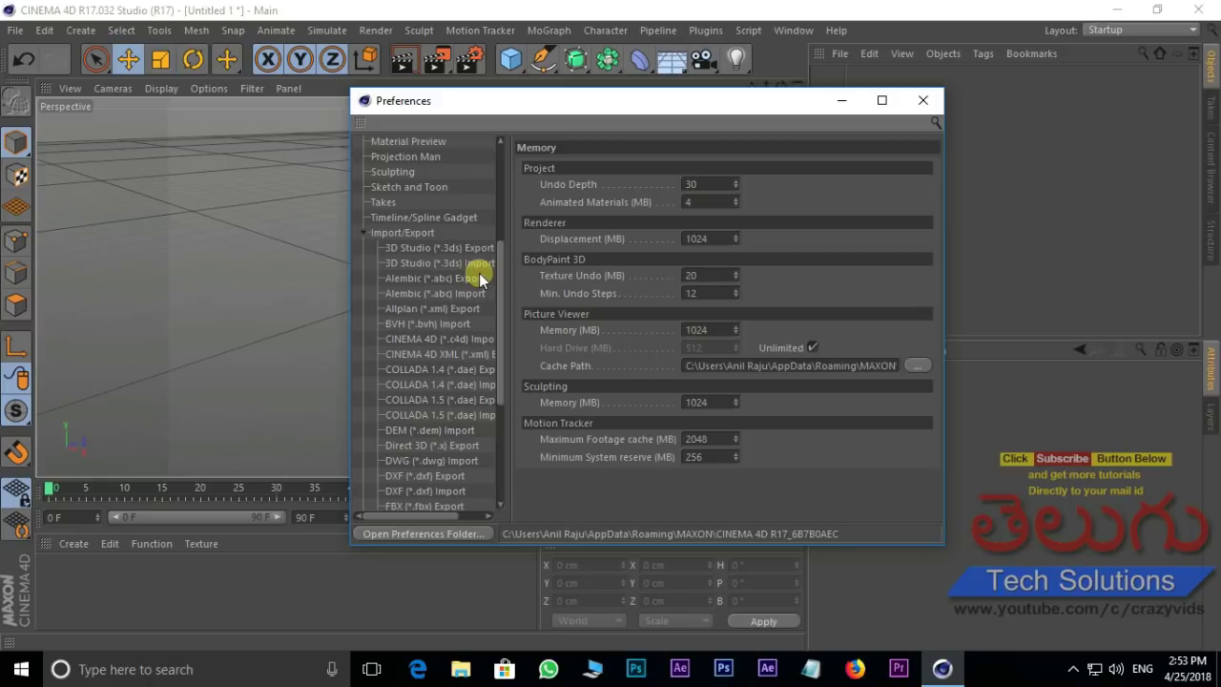
scroll(428, 280, down, 3)
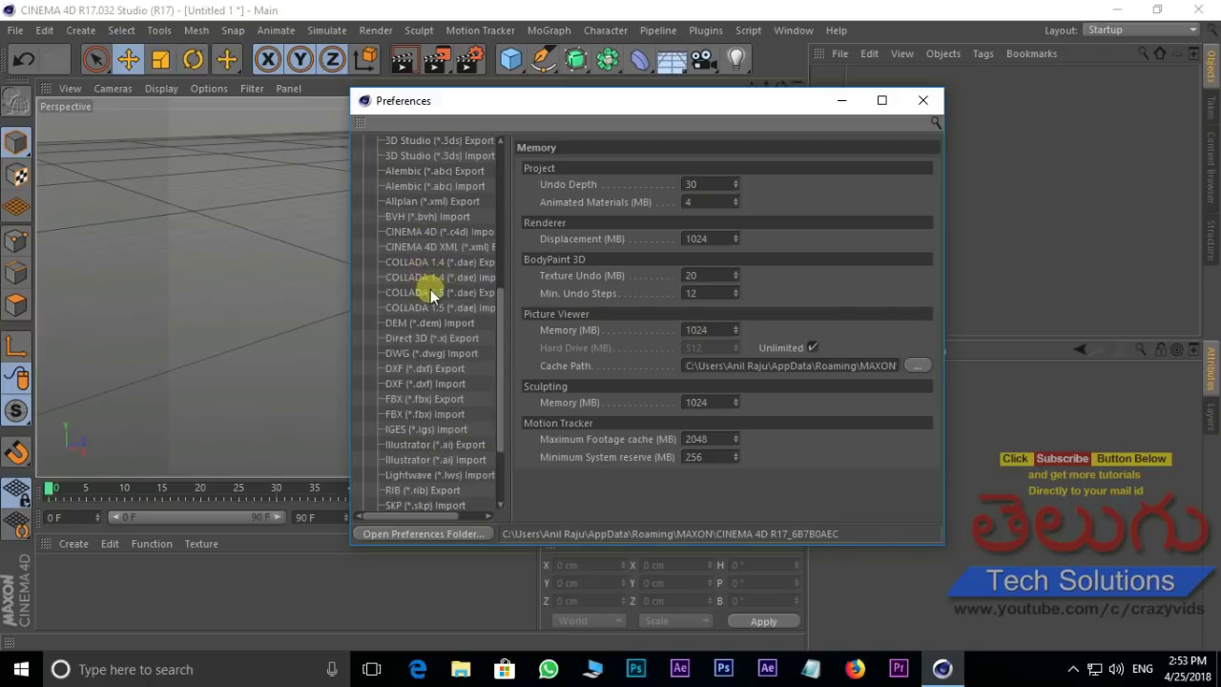
scroll(429, 278, up, 3)
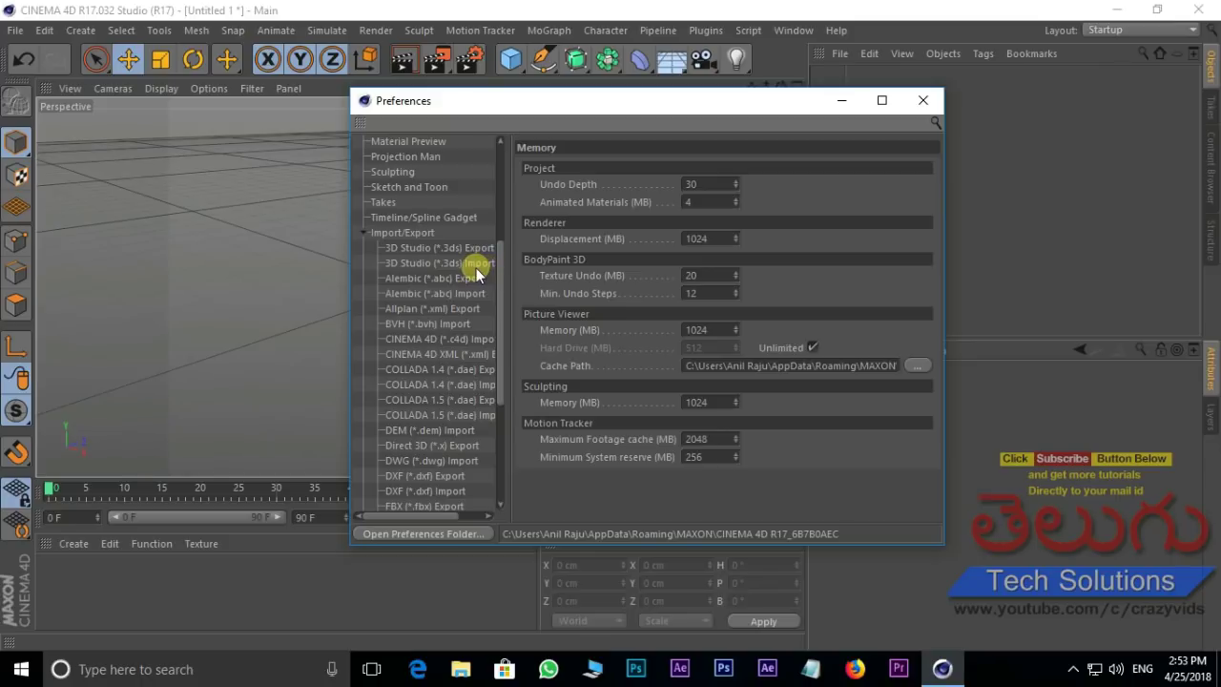
scroll(448, 291, down, 3)
scroll(439, 315, down, 3)
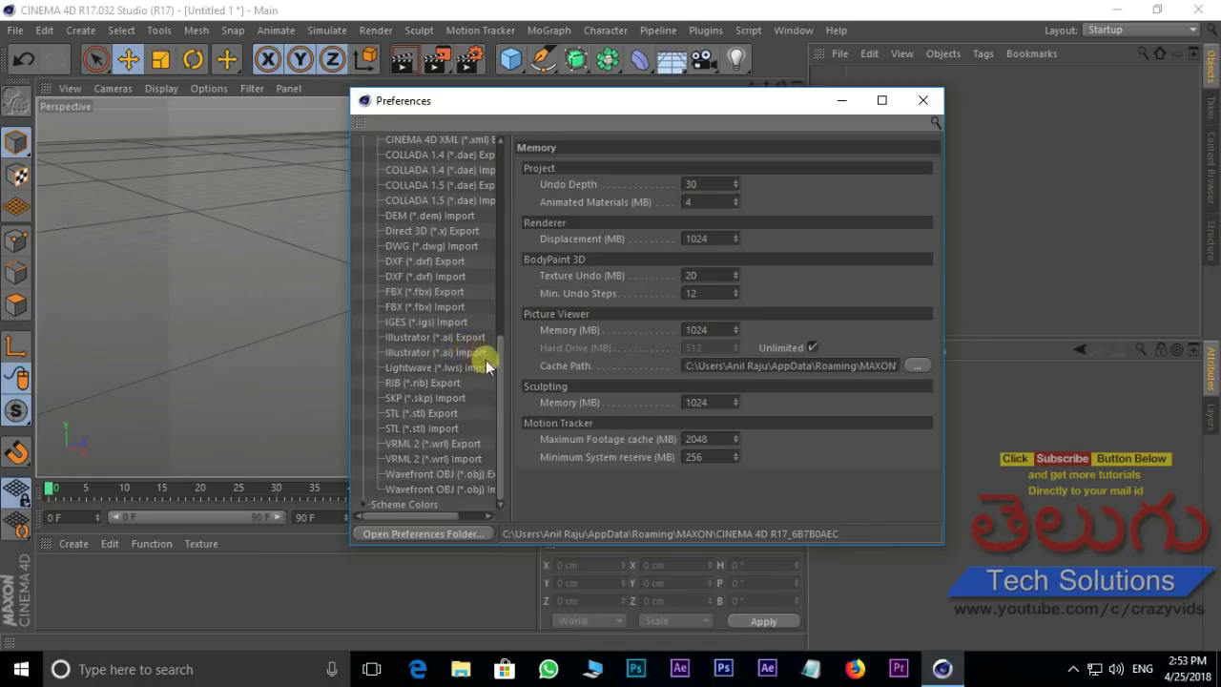
mouse_move(499, 354)
mouse_down()
mouse_move(493, 273)
mouse_move(509, 330)
mouse_move(501, 262)
mouse_up()
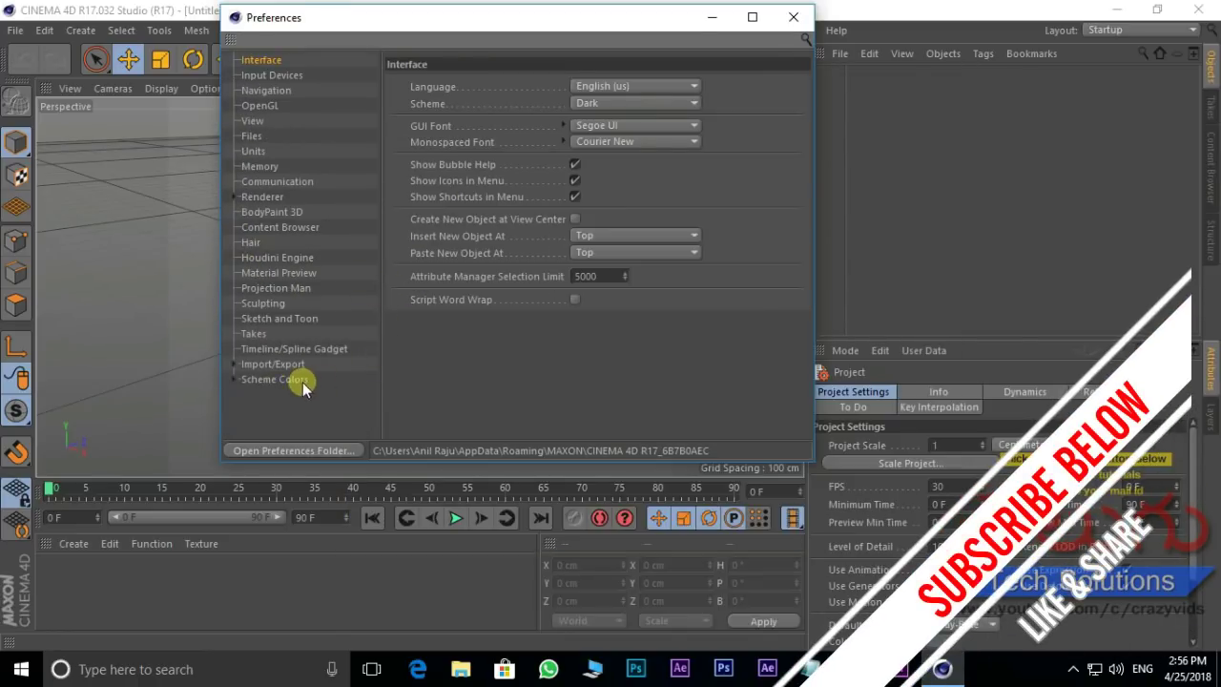
In Editor Colors, make Background - Gradient 1 blue (H 223°, S 91%, V 76%).
click(234, 380)
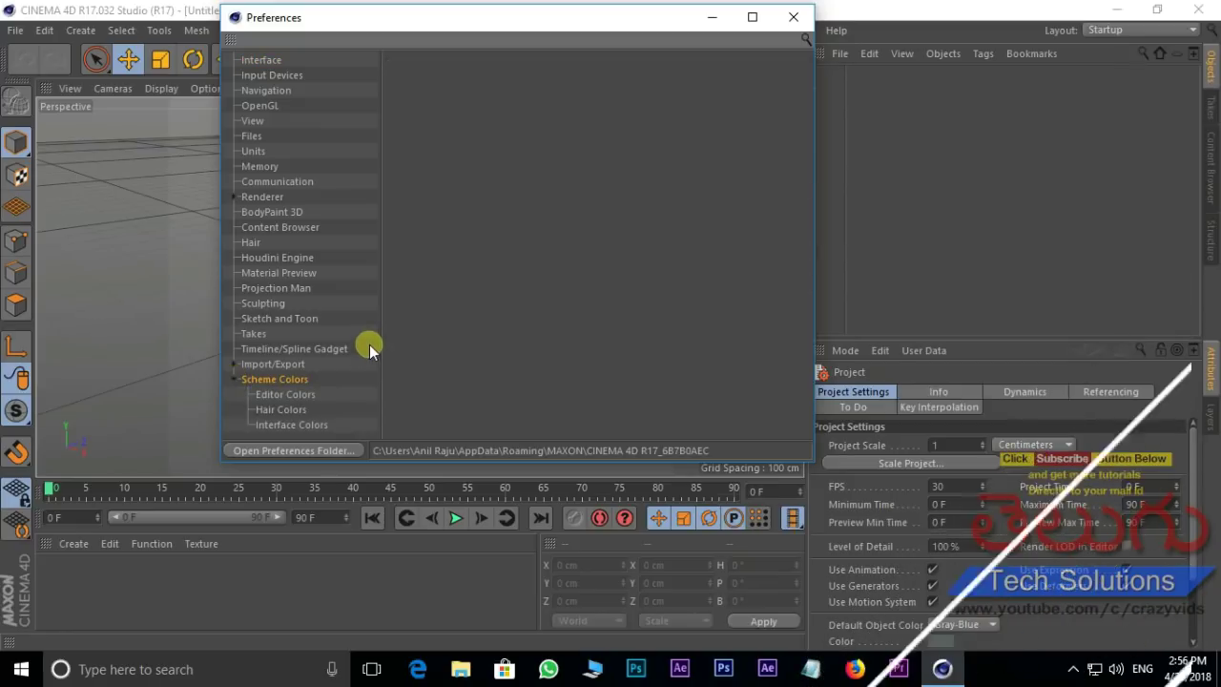
click(292, 398)
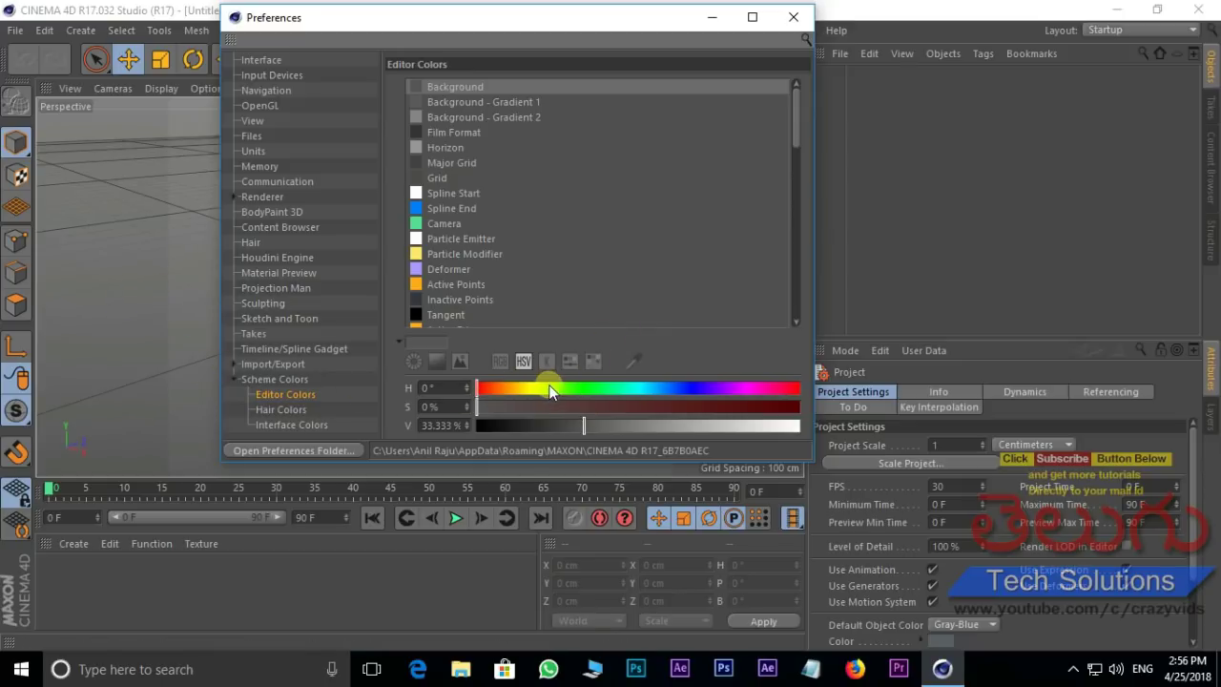
click(510, 103)
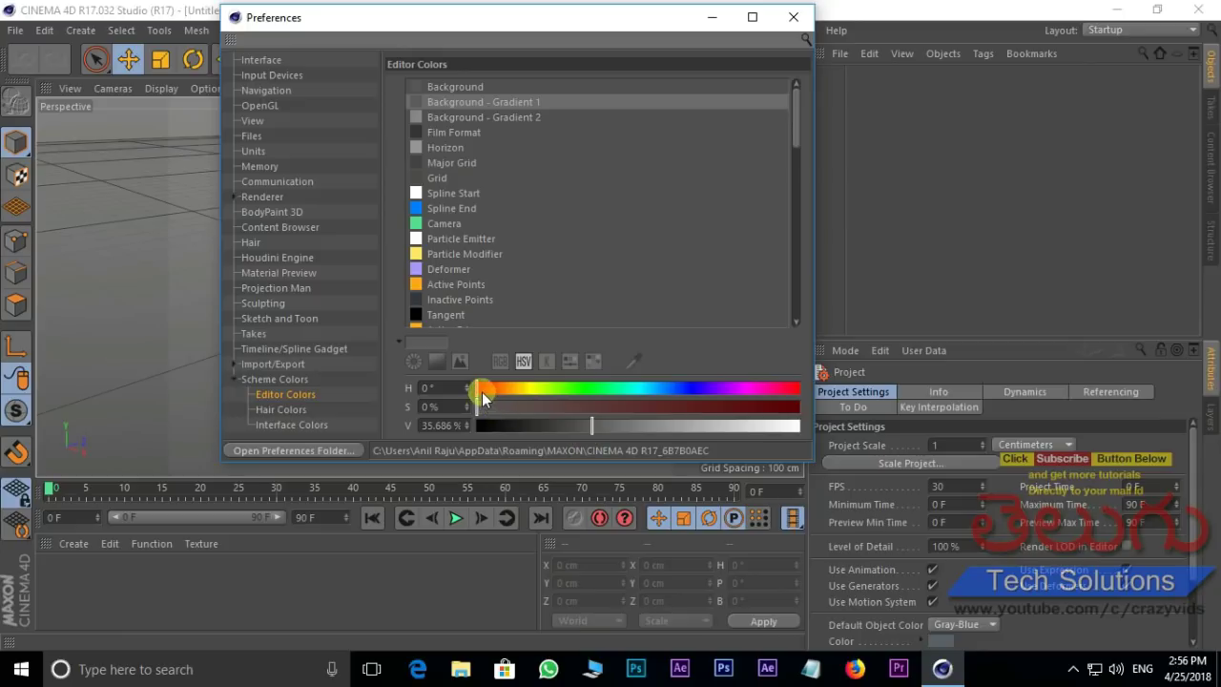
mouse_move(537, 388)
mouse_down()
mouse_move(676, 389)
mouse_move(722, 425)
mouse_move(771, 407)
mouse_up()
click(703, 425)
mouse_move(408, 29)
mouse_down()
mouse_move(849, 68)
mouse_move(485, 75)
mouse_up()
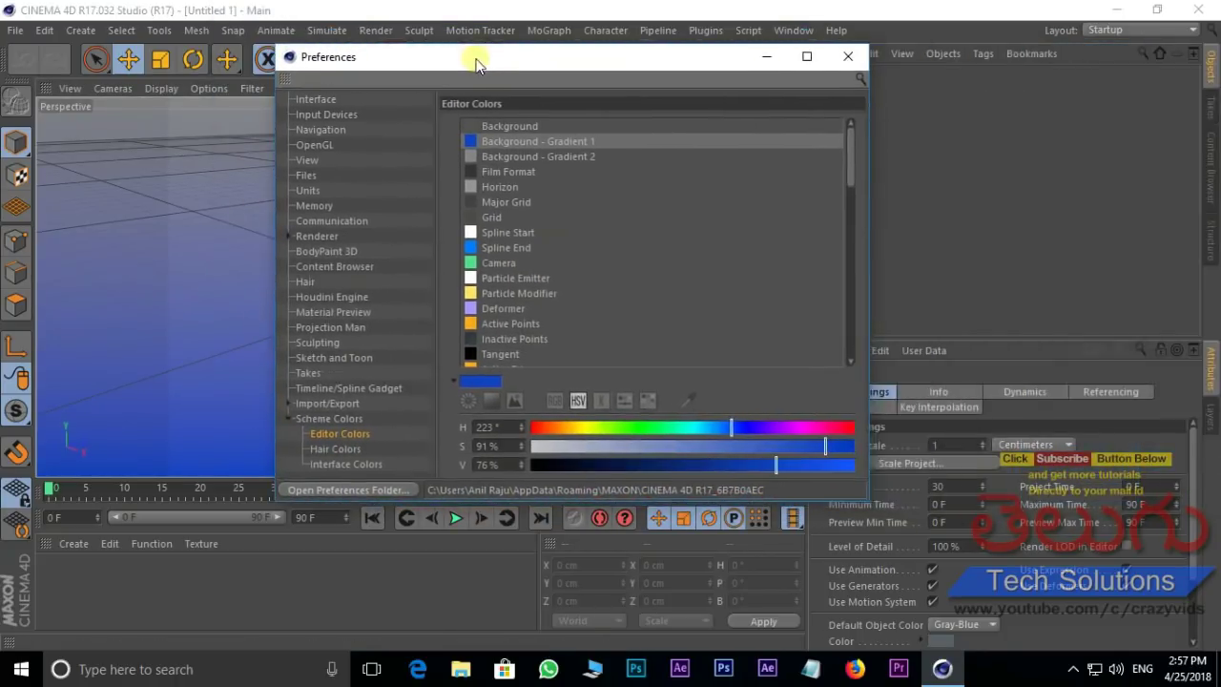
In Interface Colors, make General - Text - Selected a darker green.
click(369, 481)
scroll(584, 267, down, 3)
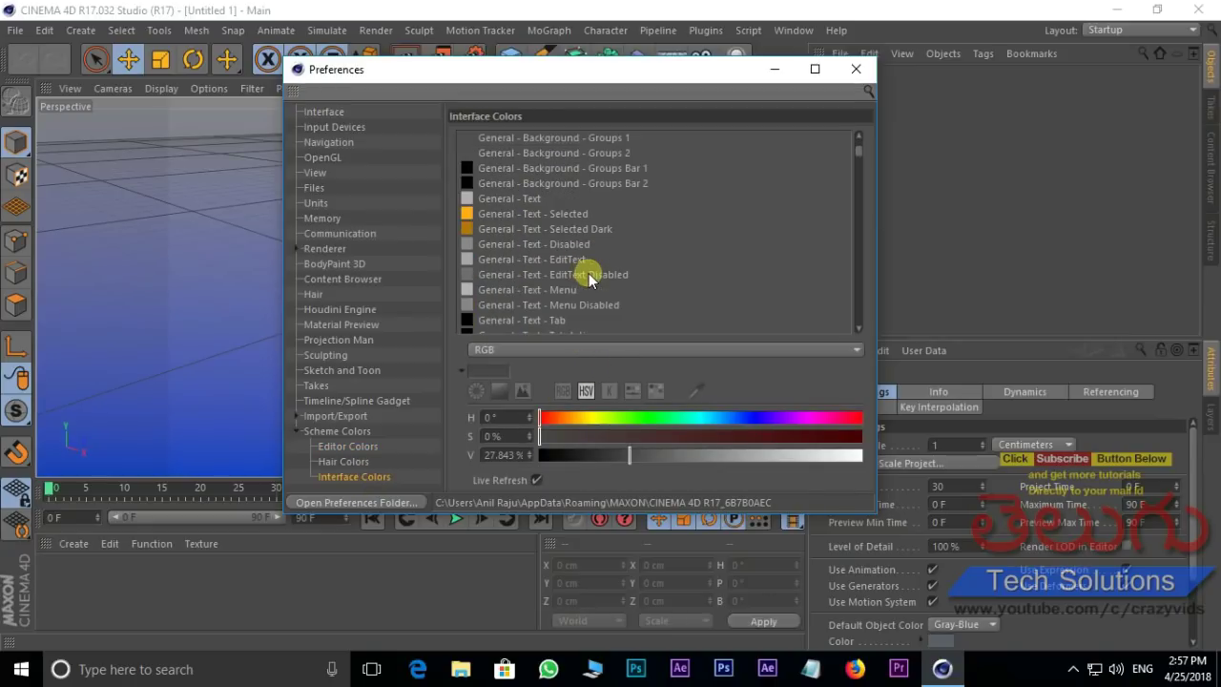
click(516, 214)
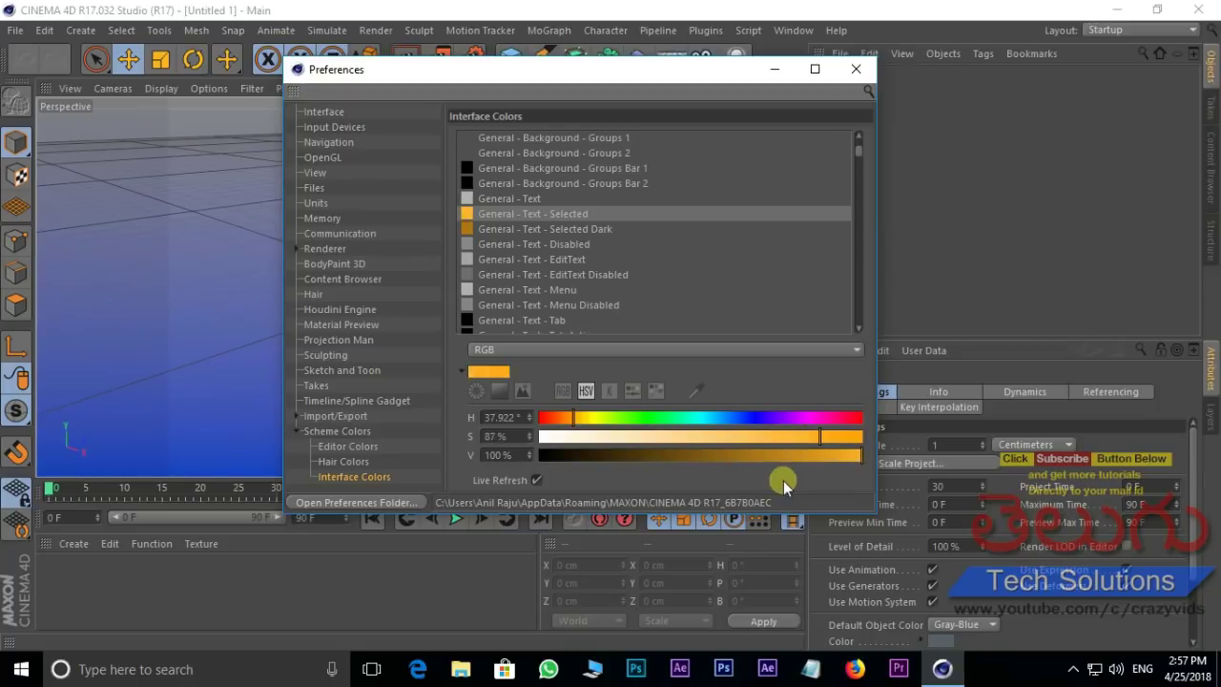
mouse_move(768, 458)
mouse_down()
mouse_move(694, 466)
mouse_move(838, 454)
mouse_up()
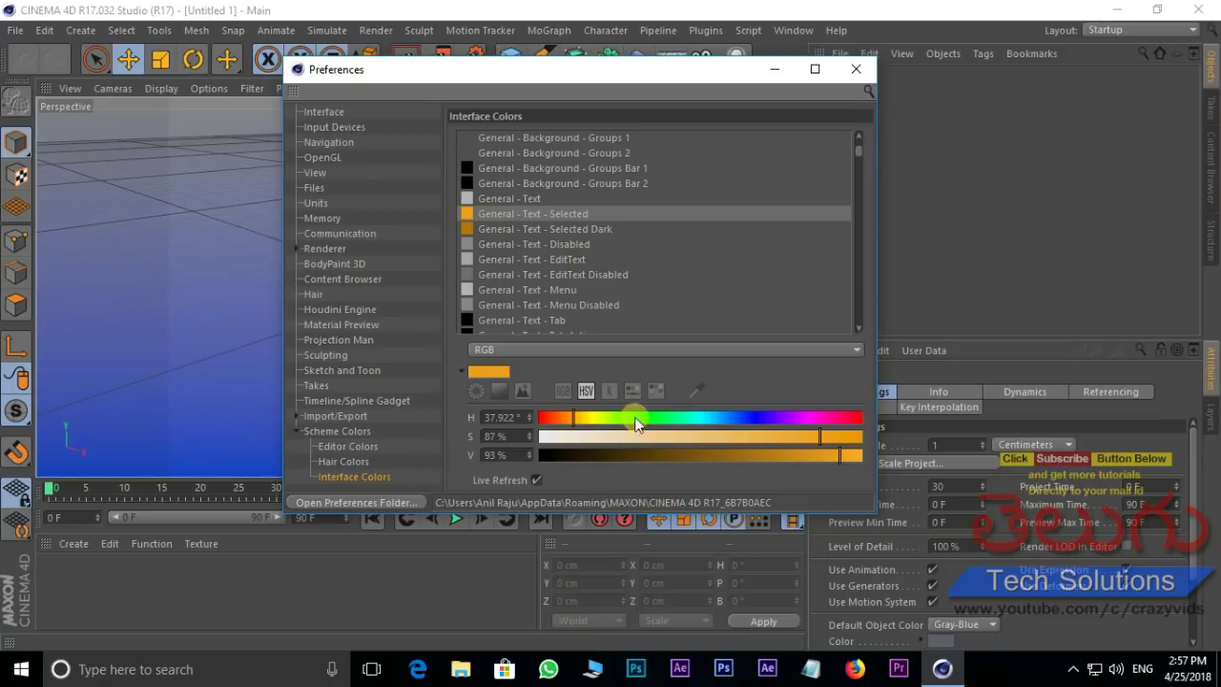
drag(638, 424, 666, 418)
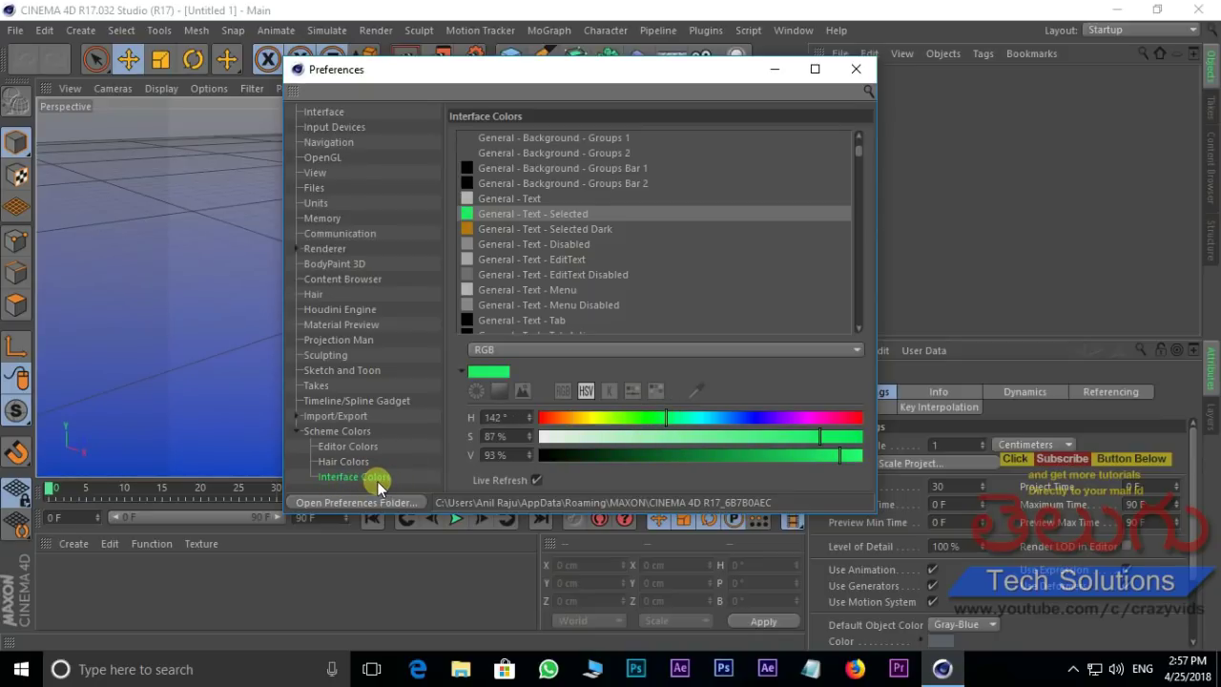
Give Background - Focus the Timeline - Position reference colour.
scroll(594, 229, up, 3)
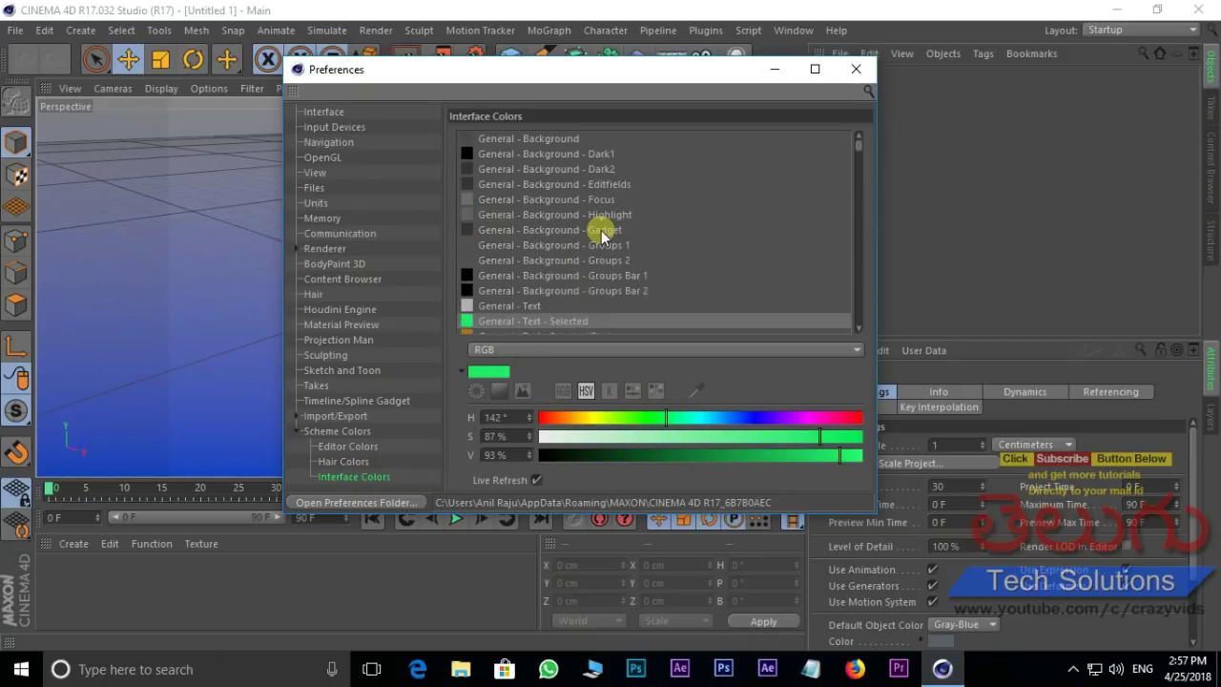
click(555, 200)
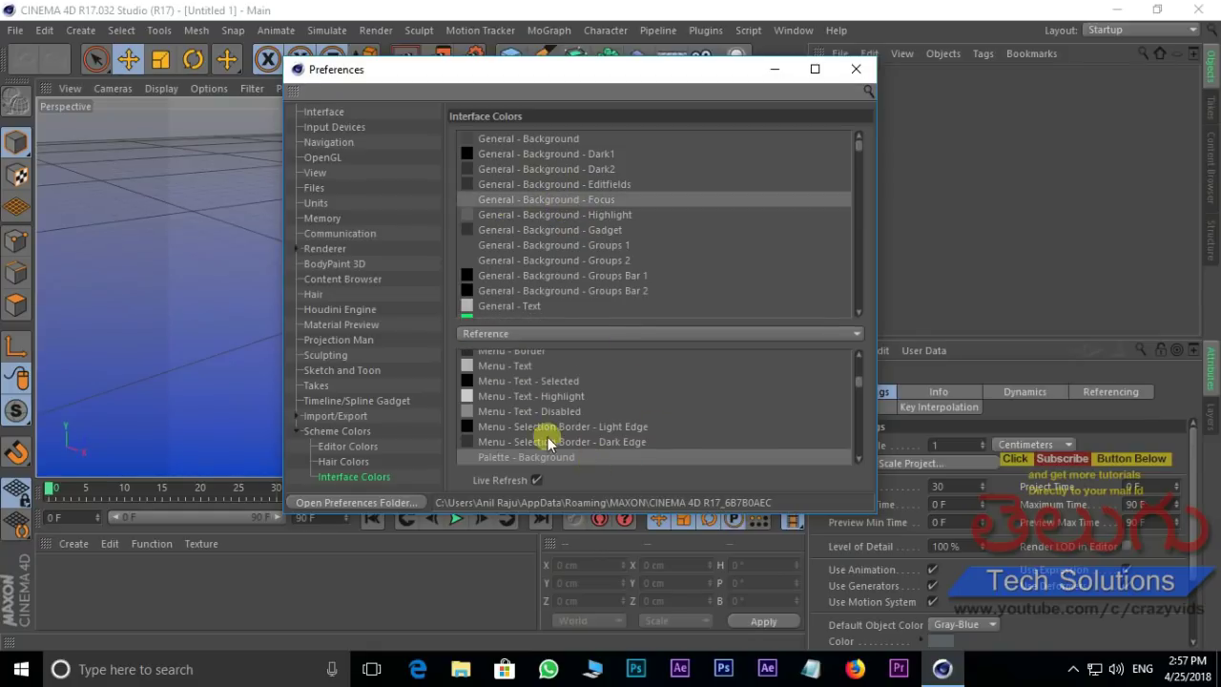
scroll(563, 410, down, 3)
click(548, 408)
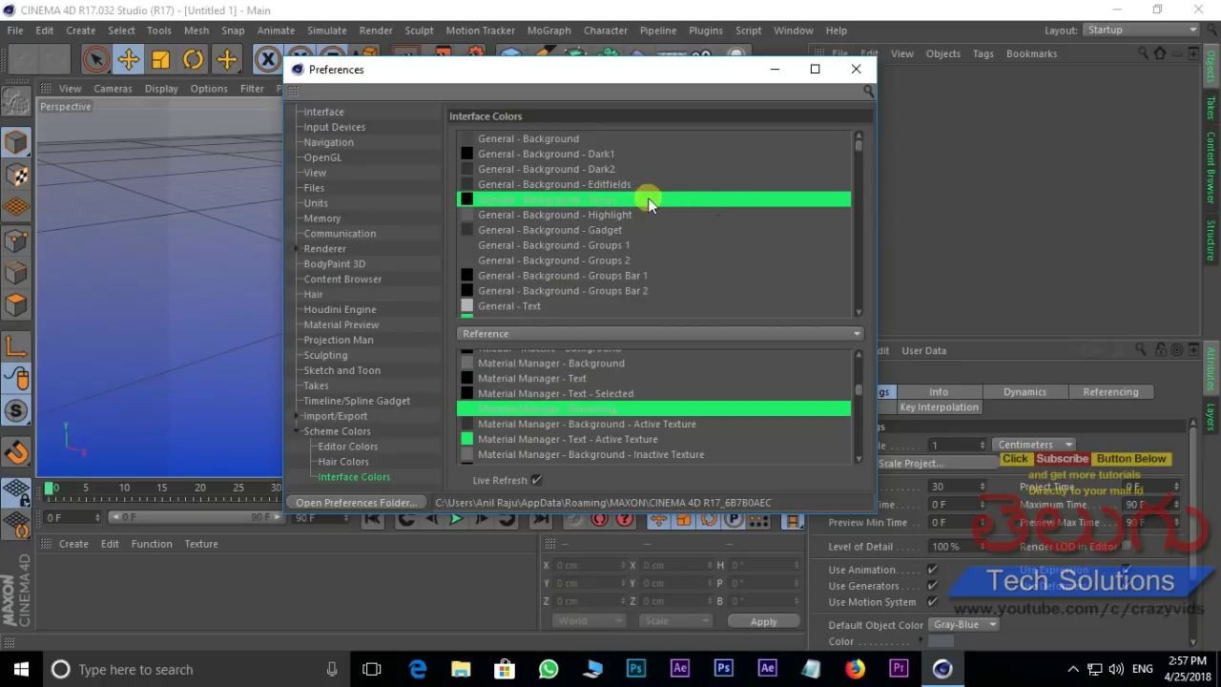
scroll(620, 403, down, 3)
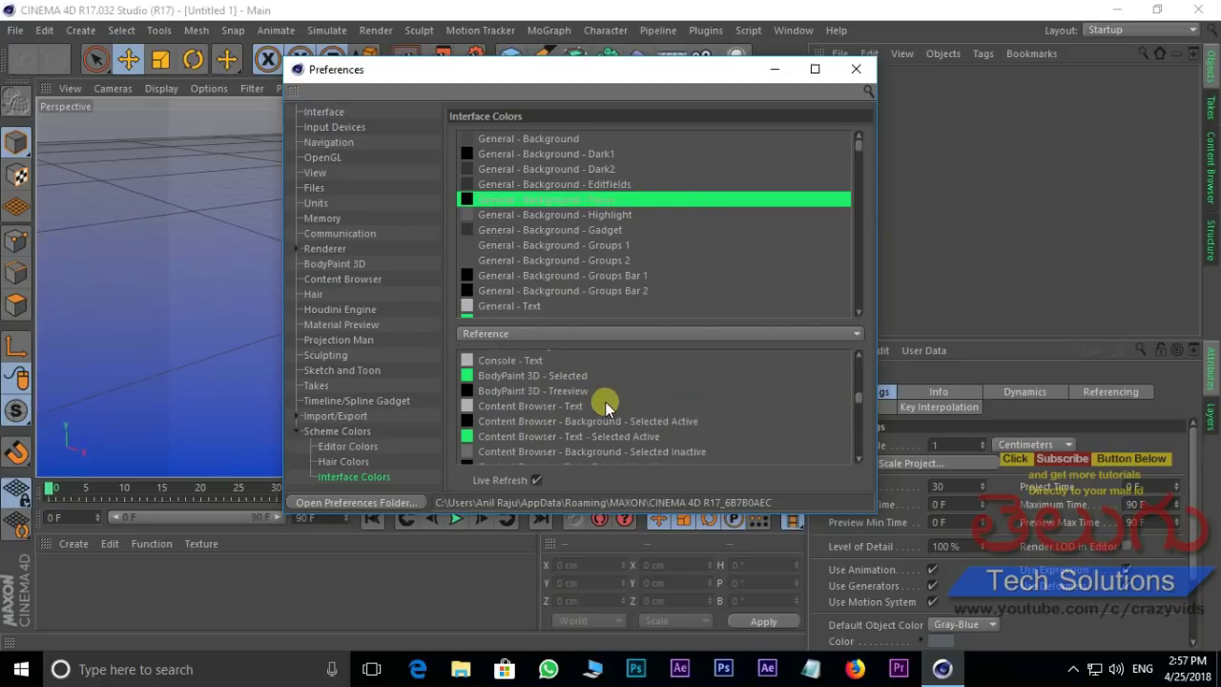
scroll(591, 411, down, 2)
click(514, 386)
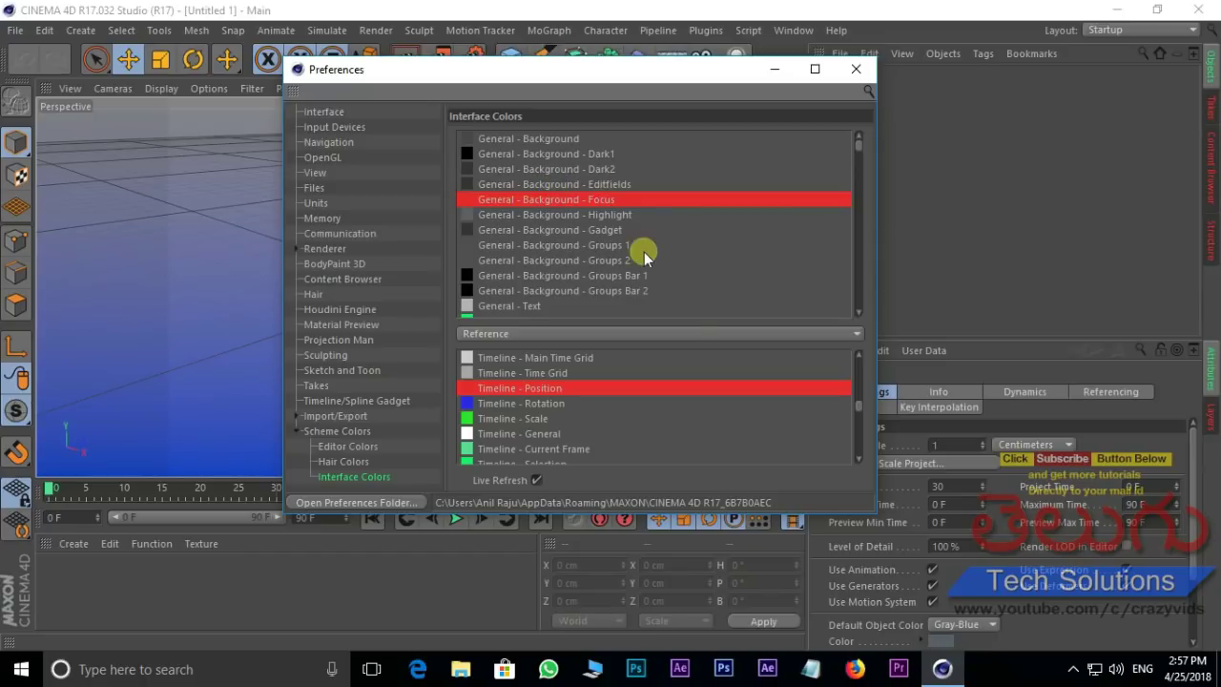
Give General - Text - Flag Edited a dark blue (H 244°, S 75%, V 52%).
scroll(530, 241, down, 4)
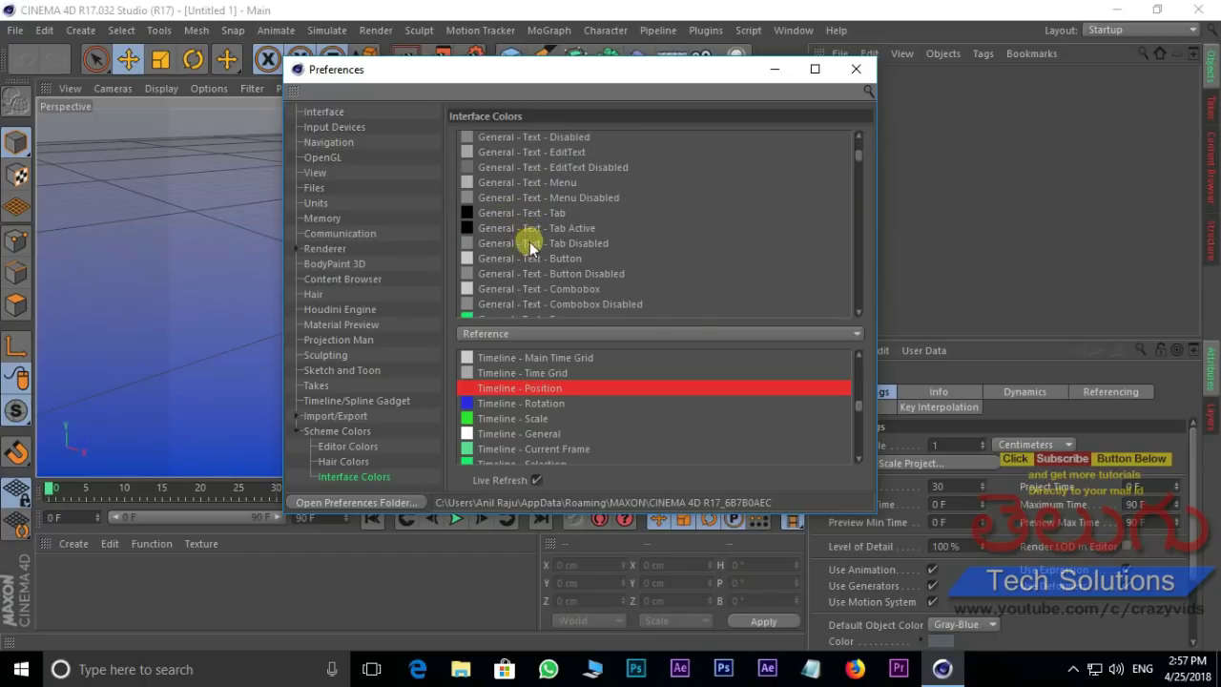
scroll(591, 269, down, 2)
click(552, 228)
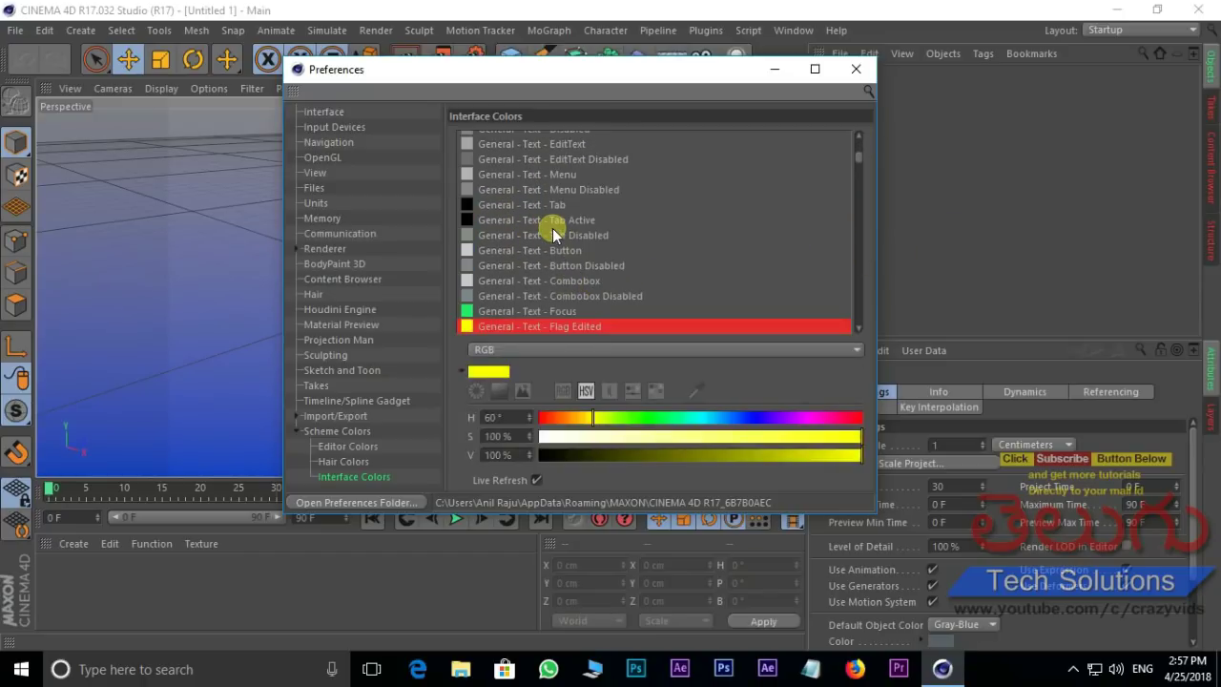
drag(509, 72, 481, 74)
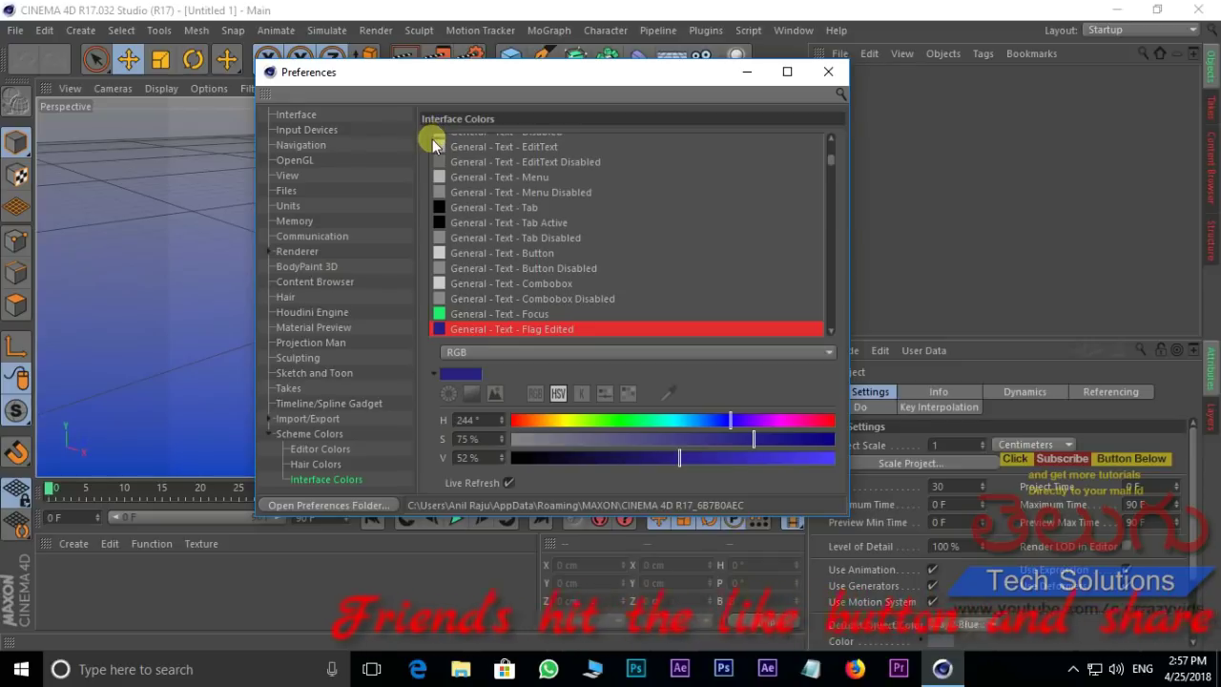
Open the preferences folder and delete CINEMA 4D R17_6B7B0AEC from the MAXON folder.
click(354, 513)
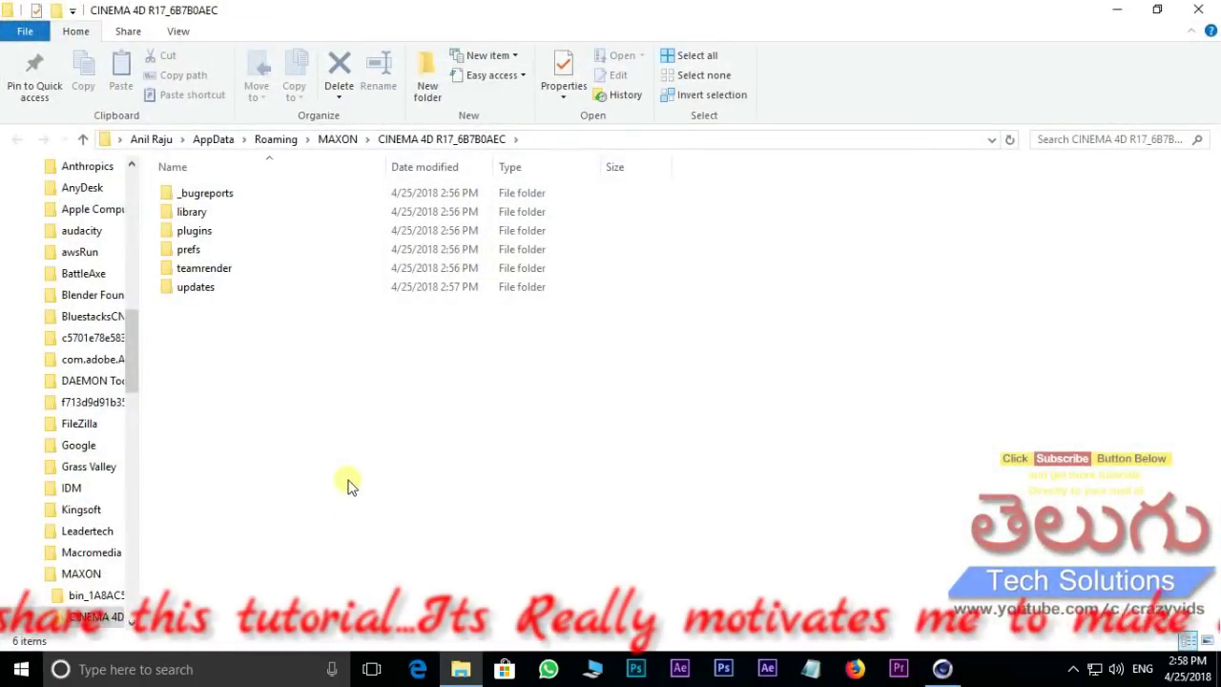
click(336, 143)
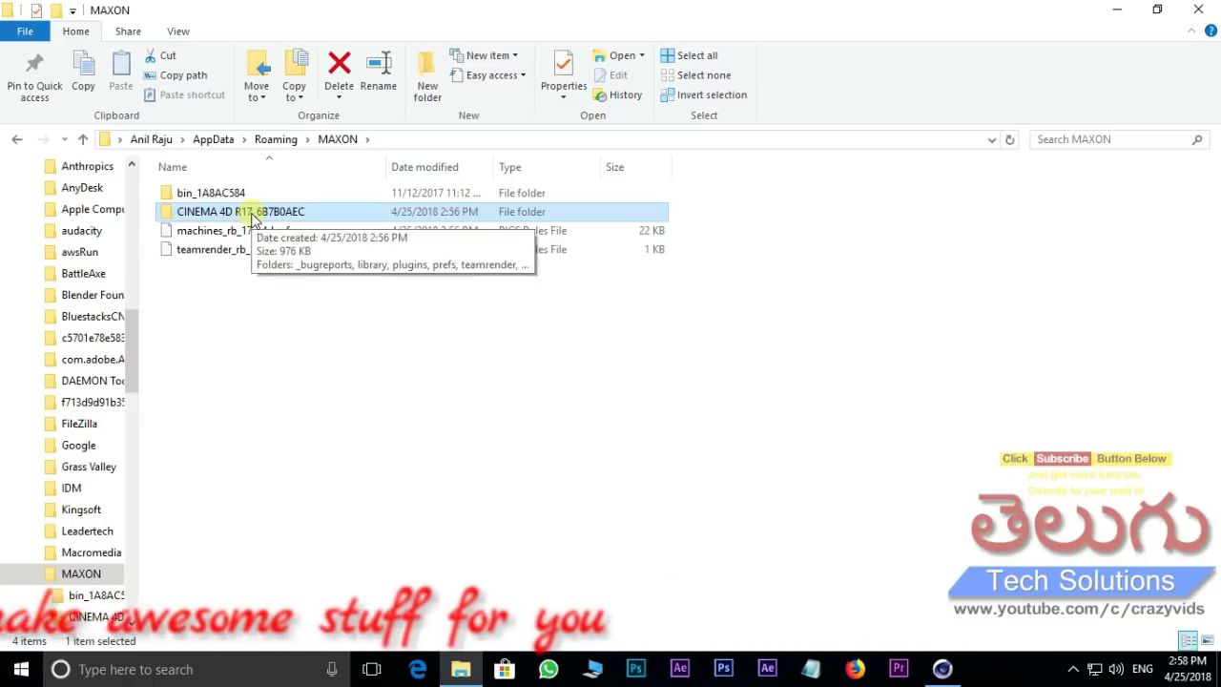
key(Delete)
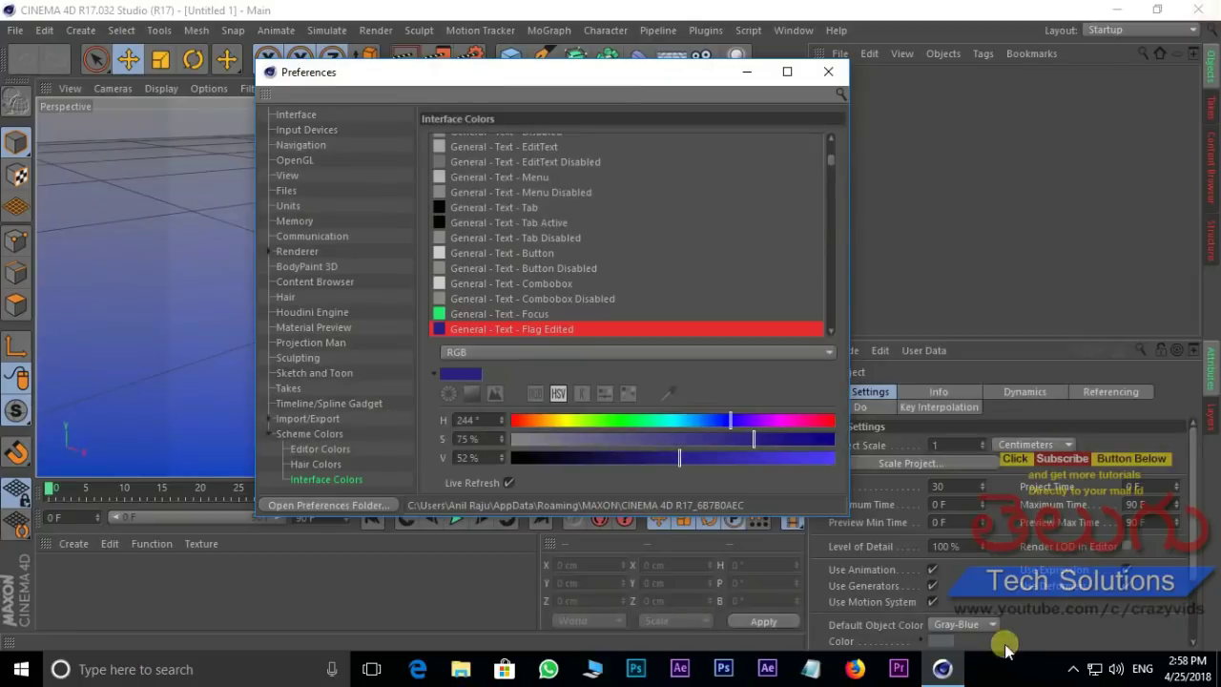
Close Preferences and relaunch Cinema 4D from CINEMA 4D.exe in the install folder.
click(835, 55)
click(801, 78)
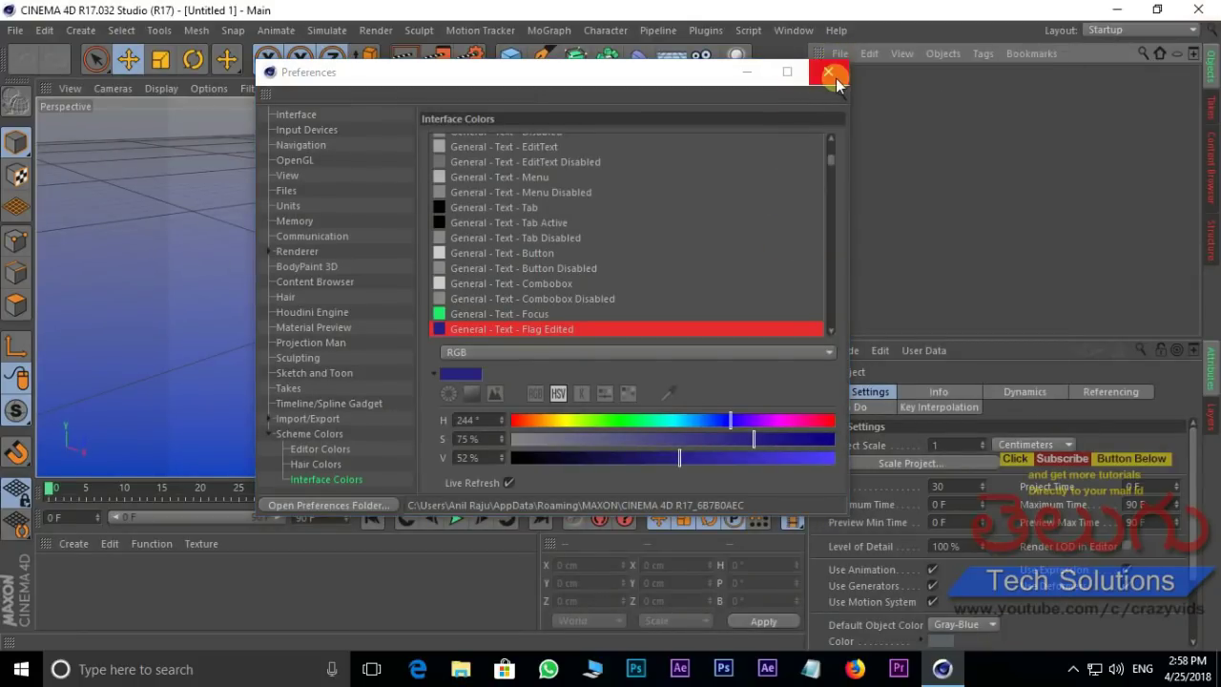
click(827, 72)
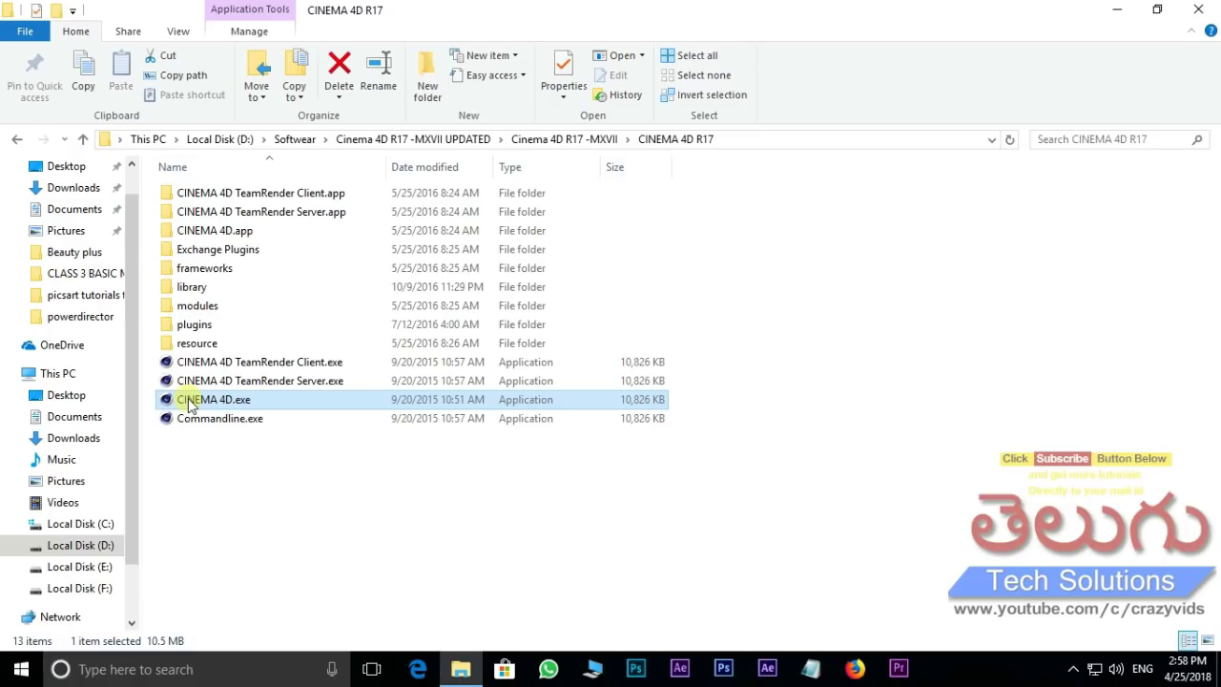
double_click(191, 400)
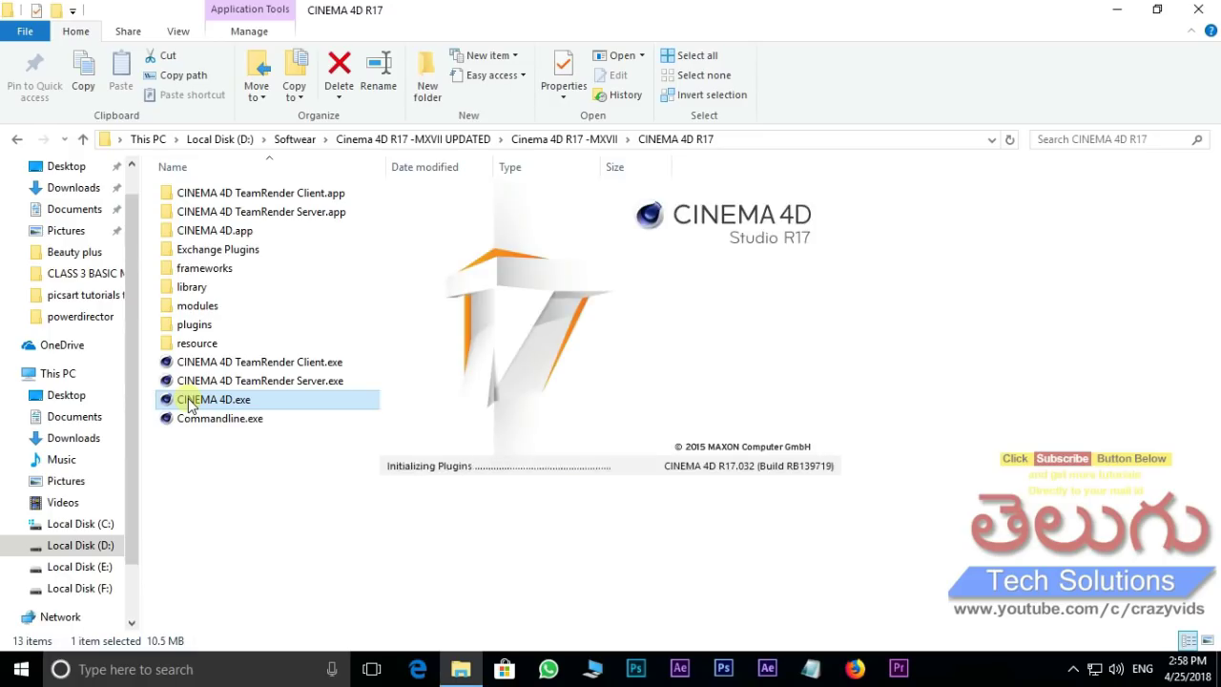